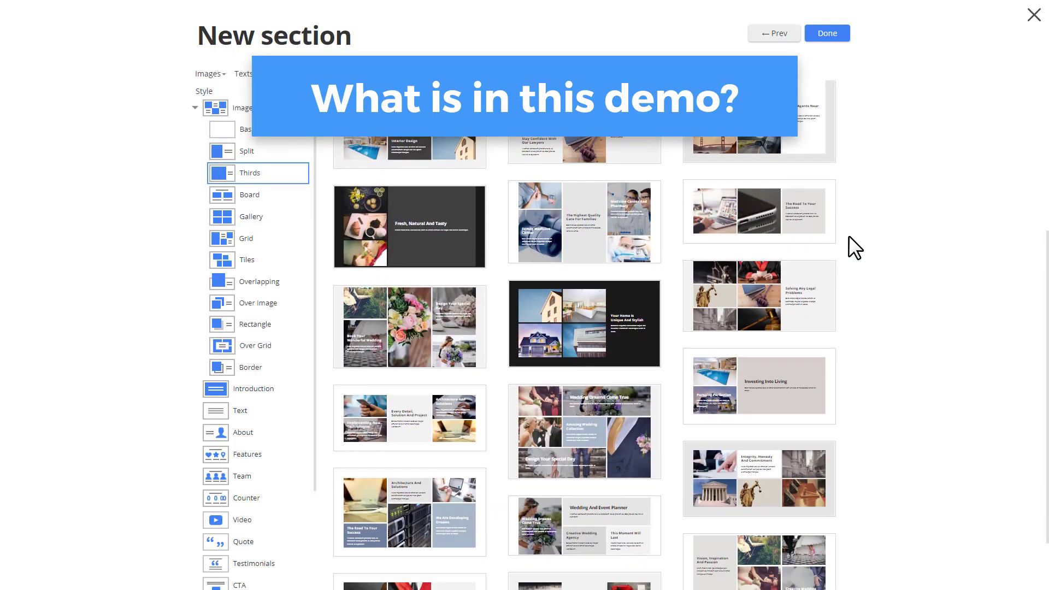
{"action": "scroll", "coordinate": [849, 247], "scroll_direction": "down", "scroll_amount": 3}
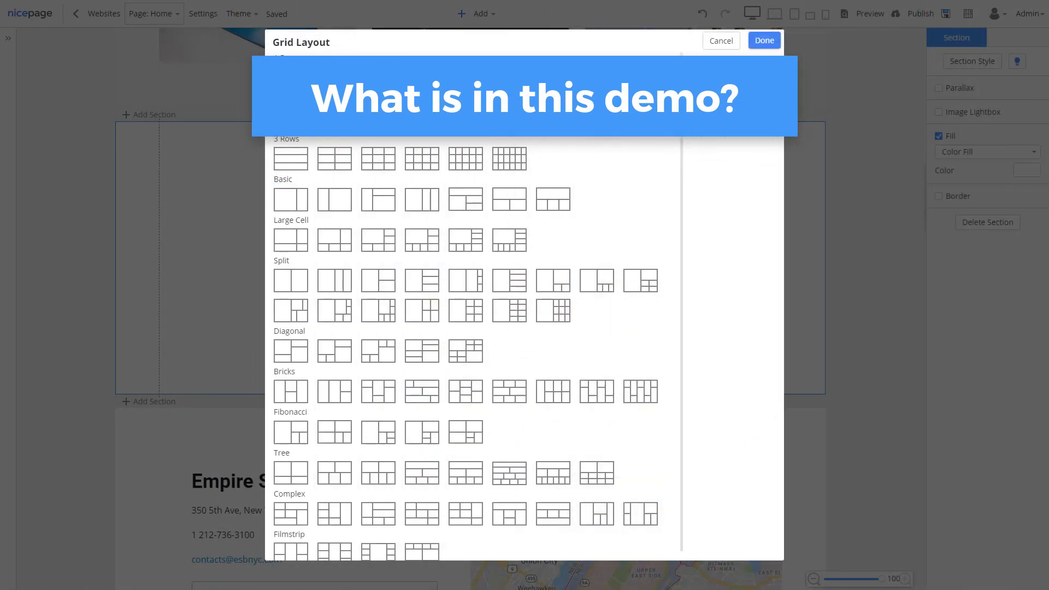
- Choose the 3 Rows grid layout and nudge the Business Solutions heading within its cell
{"action": "left_click", "coordinate": [417, 143]}
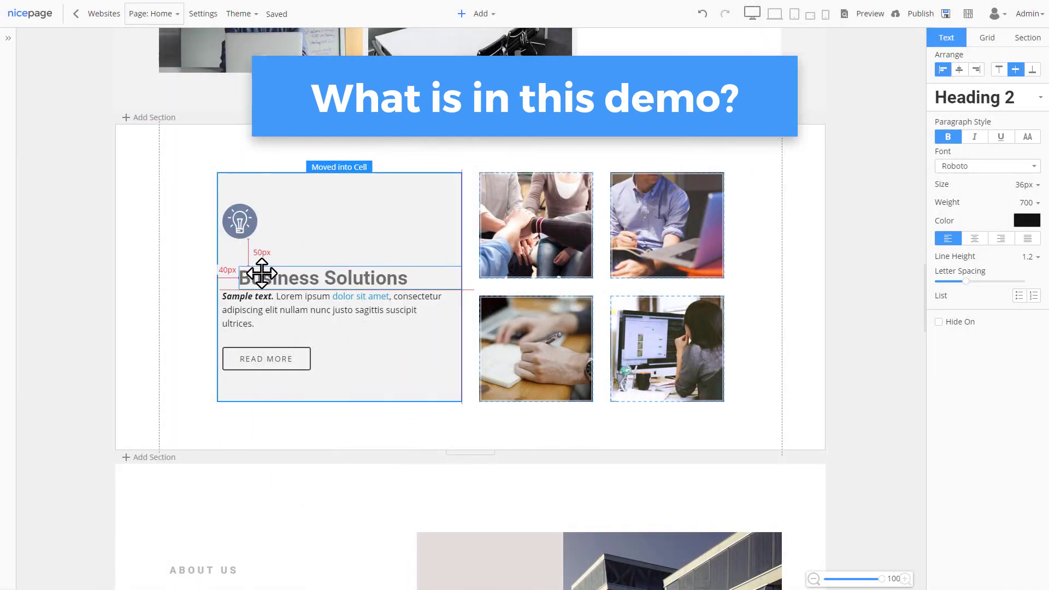
{"action": "left_click_drag", "start_coordinate": [262, 272], "coordinate": [248, 265]}
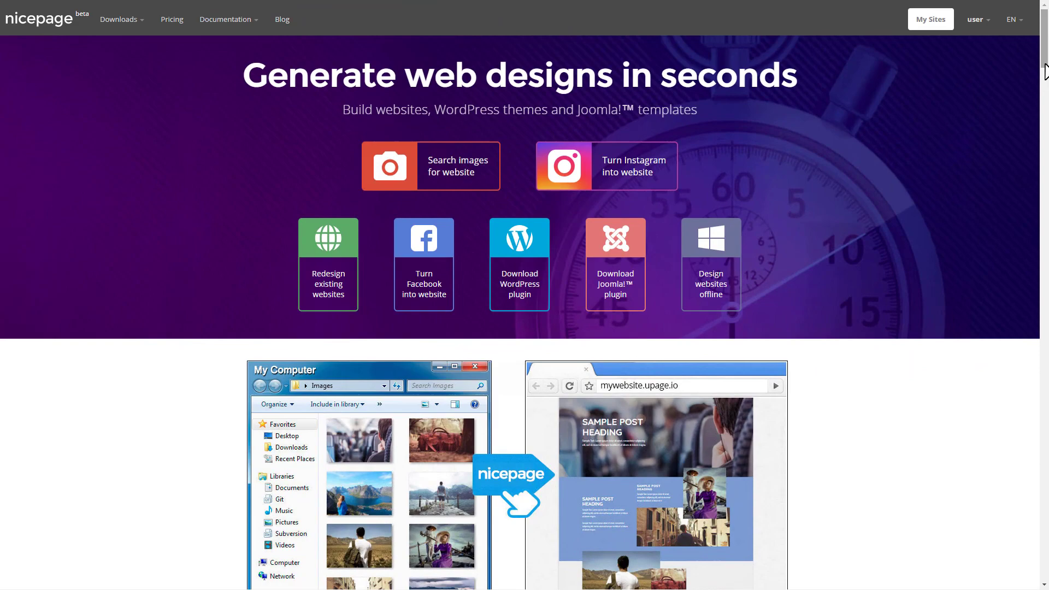
- Scroll down the nicepage.com homepage and back toward the top
{"action": "scroll", "coordinate": [1045, 71], "scroll_direction": "down", "scroll_amount": 10}
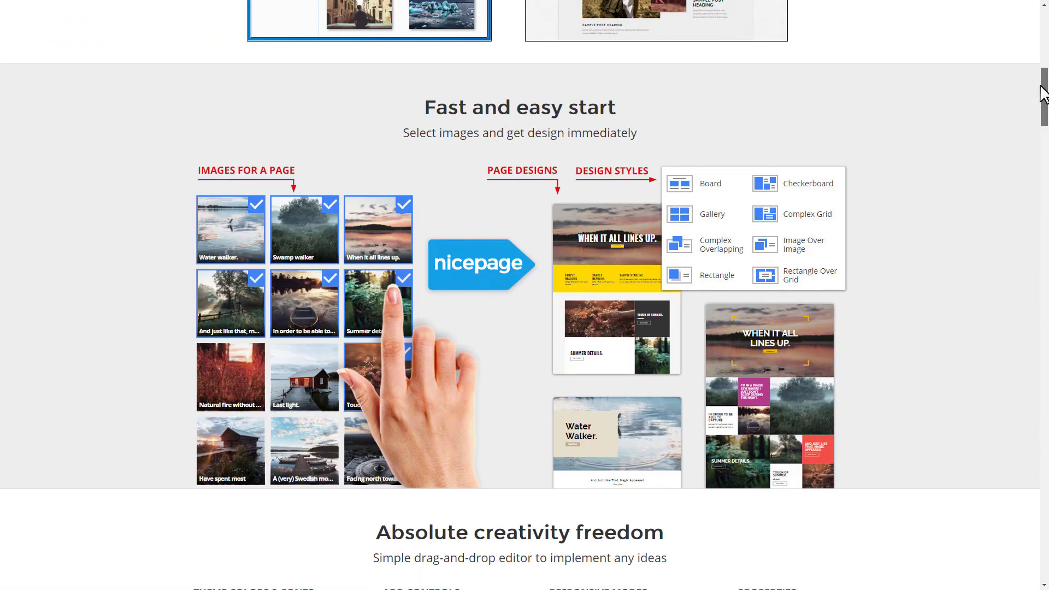
{"action": "scroll", "coordinate": [1045, 94], "scroll_direction": "down", "scroll_amount": 15}
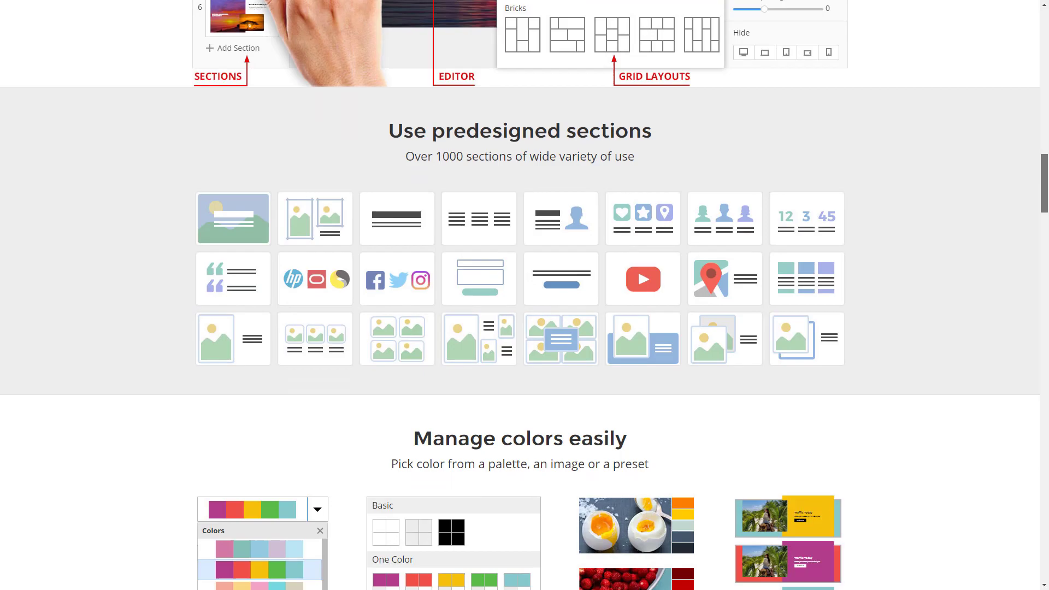
{"action": "scroll", "coordinate": [1007, 164], "scroll_direction": "up", "scroll_amount": 20}
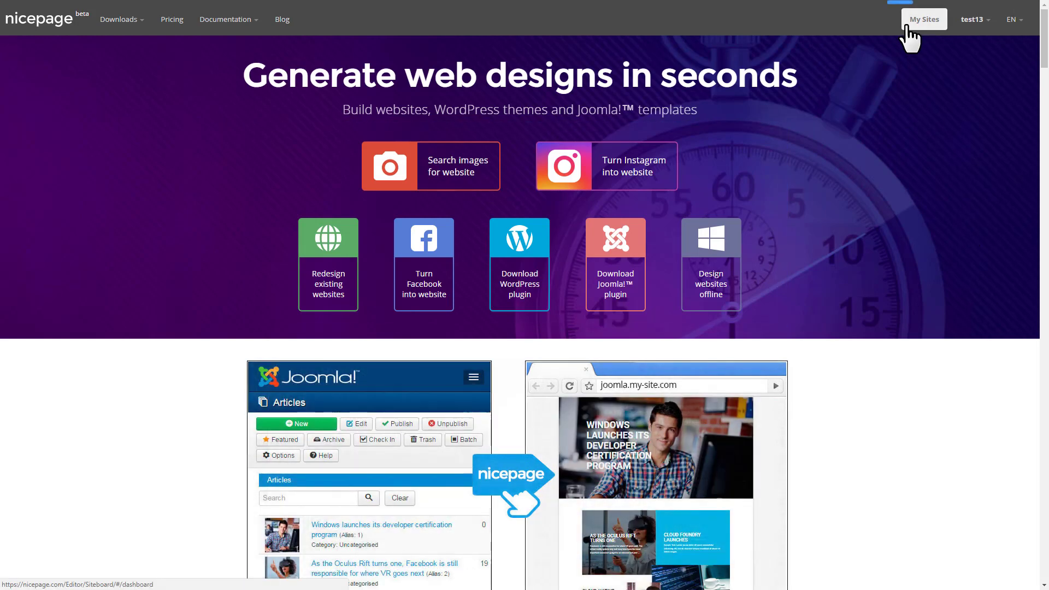
- From My Sites, start a new page with Image Search and upload the ten downloaded business photos
{"action": "left_click", "coordinate": [914, 26]}
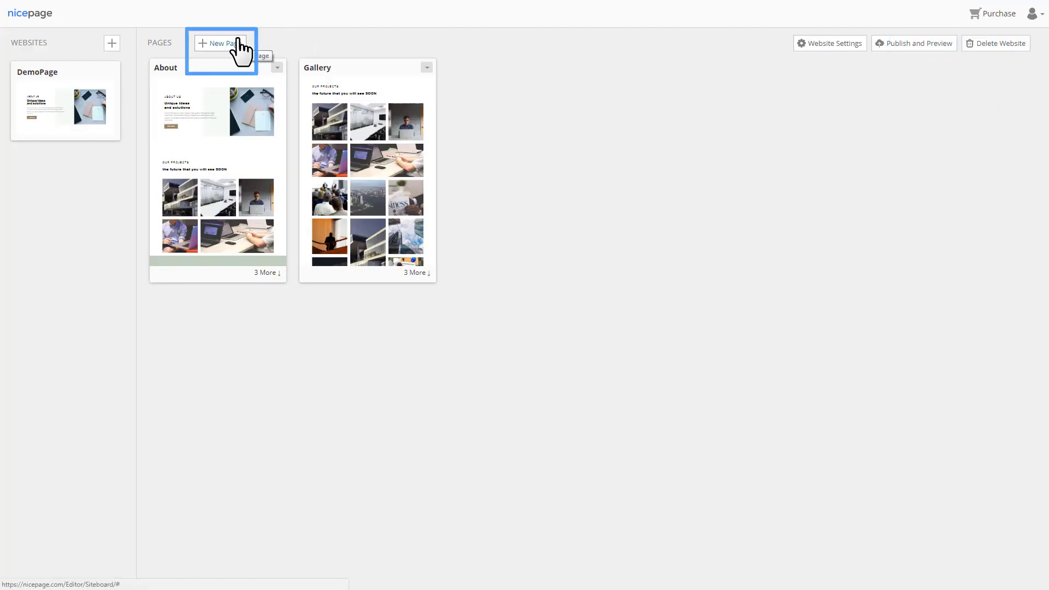
{"action": "left_click", "coordinate": [238, 46]}
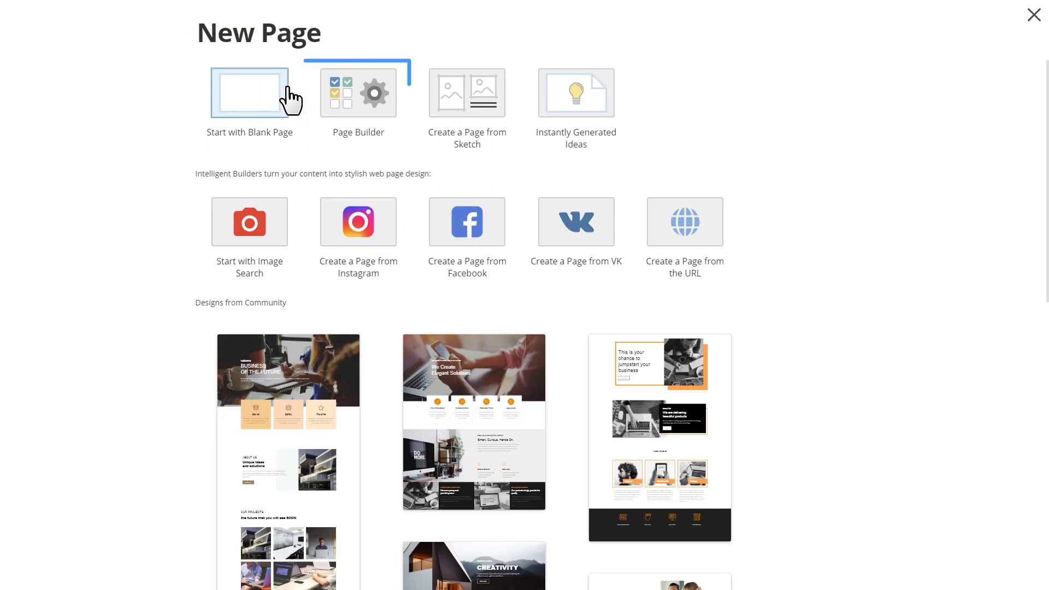
{"action": "left_click", "coordinate": [350, 104]}
{"action": "key", "text": "alt+Tab"}
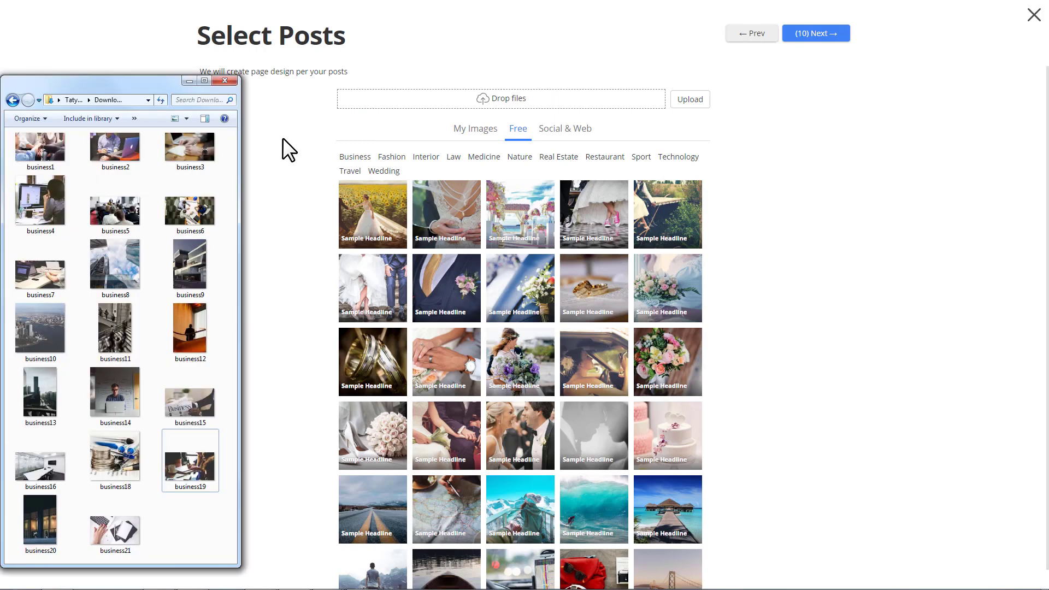
{"action": "key", "text": "ctrl+a"}
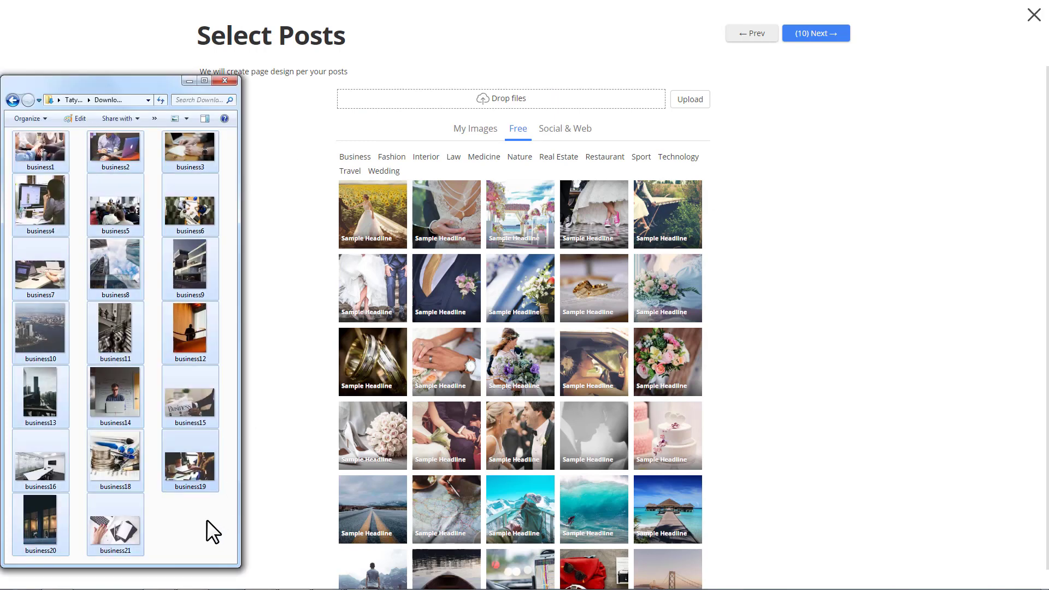
{"action": "left_click_drag", "start_coordinate": [206, 519], "coordinate": [385, 451]}
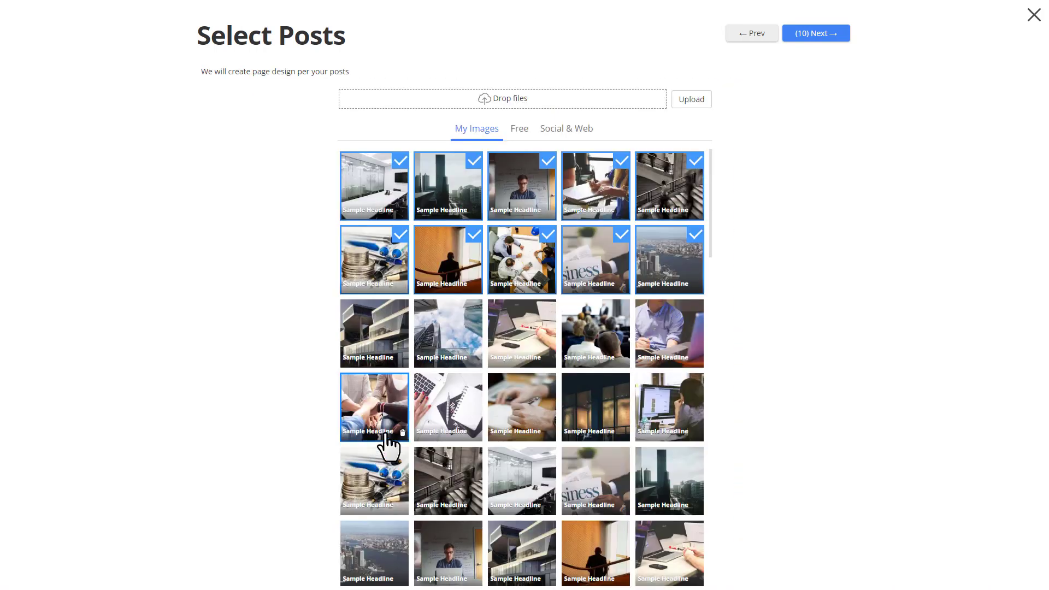
- Browse the suggested designs, go back, and create the page from the Business Of The Future community design
{"action": "left_click", "coordinate": [815, 35]}
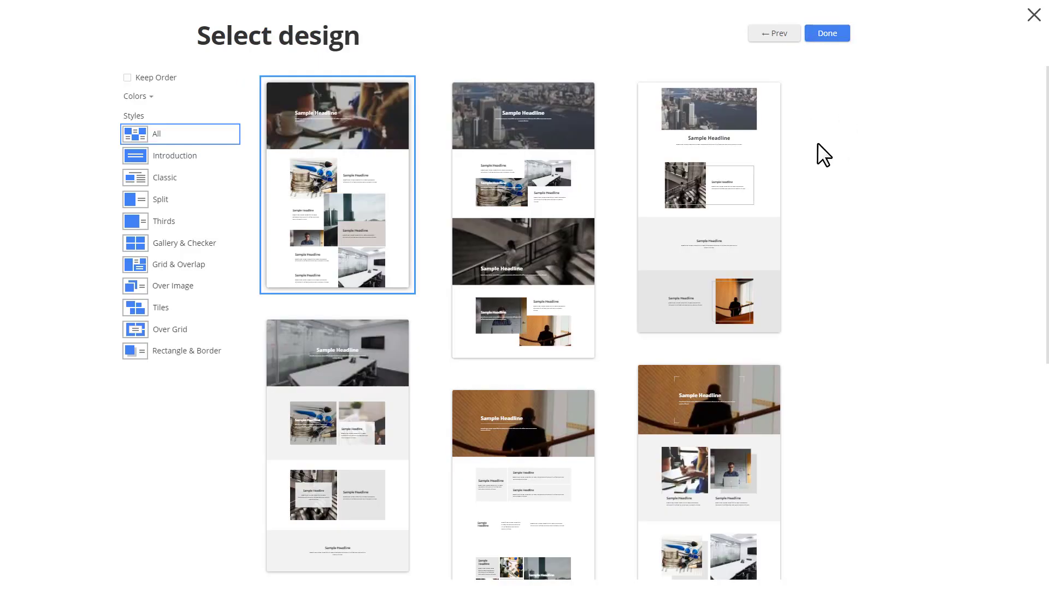
{"action": "scroll", "coordinate": [820, 147], "scroll_direction": "down", "scroll_amount": 6}
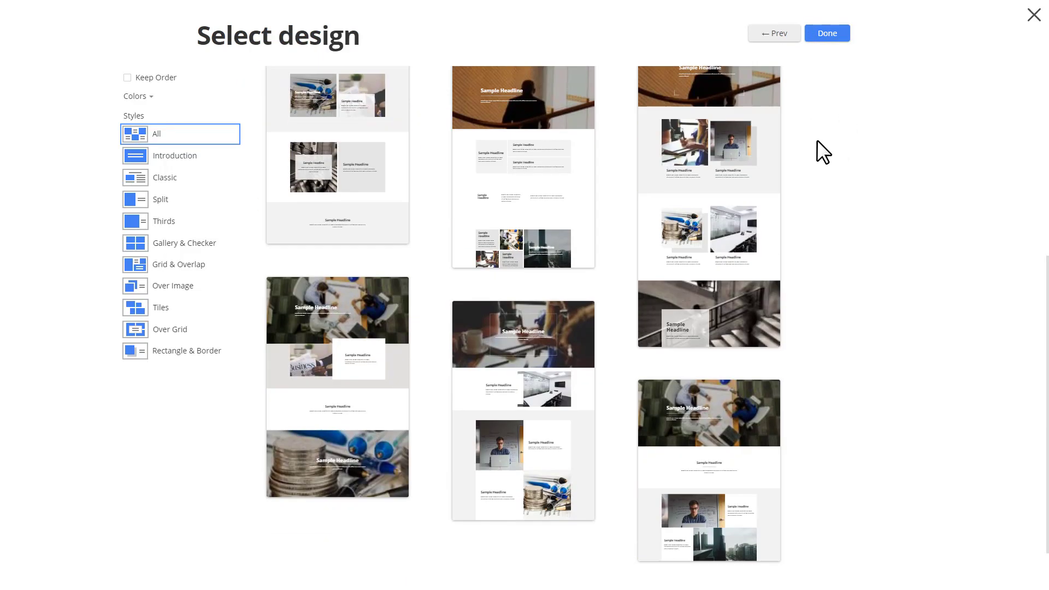
{"action": "scroll", "coordinate": [818, 140], "scroll_direction": "up", "scroll_amount": 6}
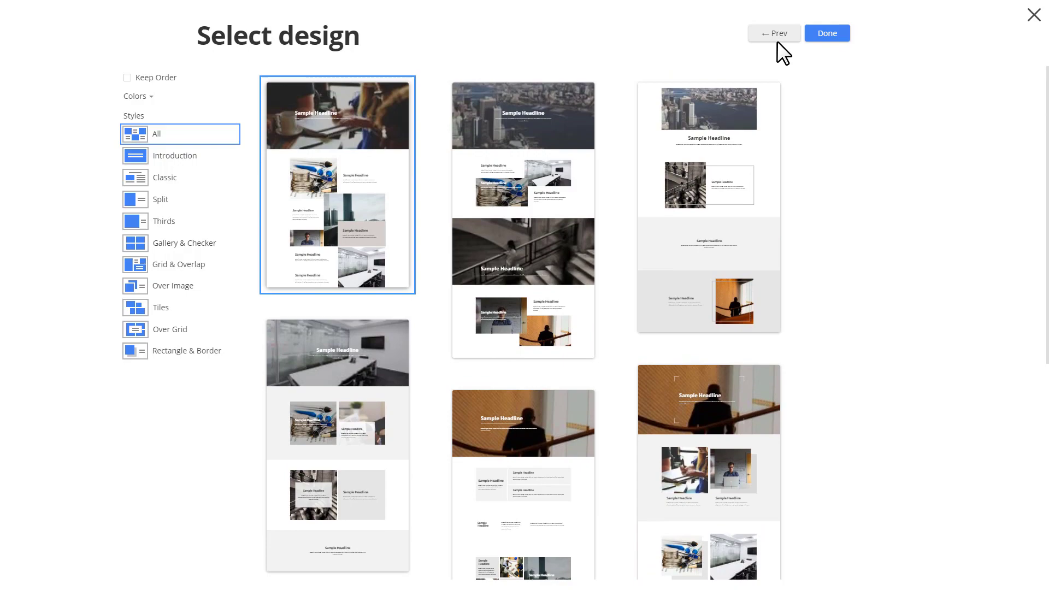
{"action": "left_click", "coordinate": [776, 38]}
{"action": "scroll", "coordinate": [836, 330], "scroll_direction": "down", "scroll_amount": 10}
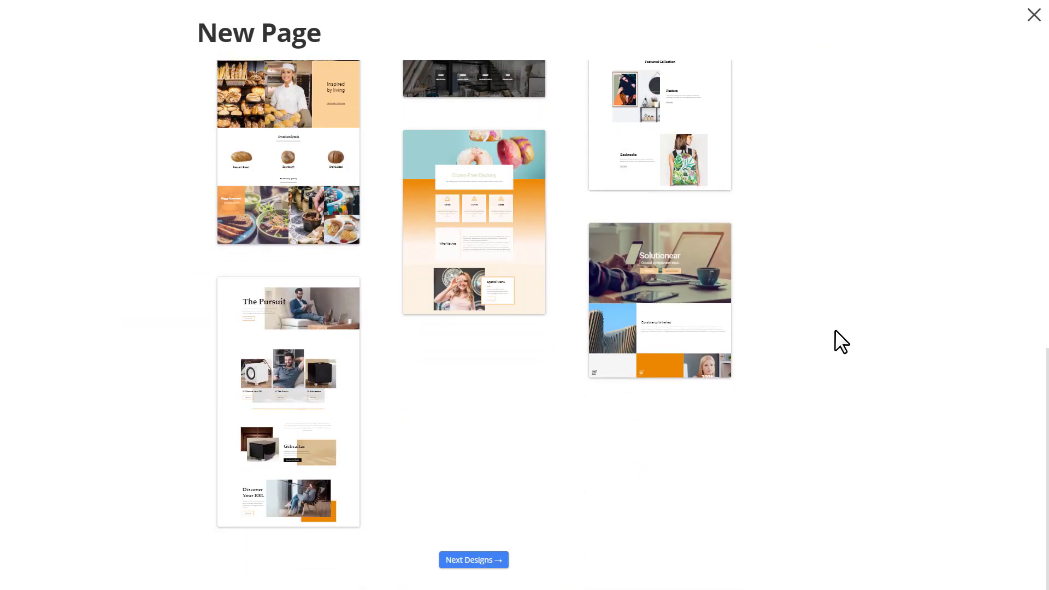
{"action": "scroll", "coordinate": [835, 330], "scroll_direction": "up", "scroll_amount": 6}
{"action": "scroll", "coordinate": [835, 329], "scroll_direction": "up", "scroll_amount": 3}
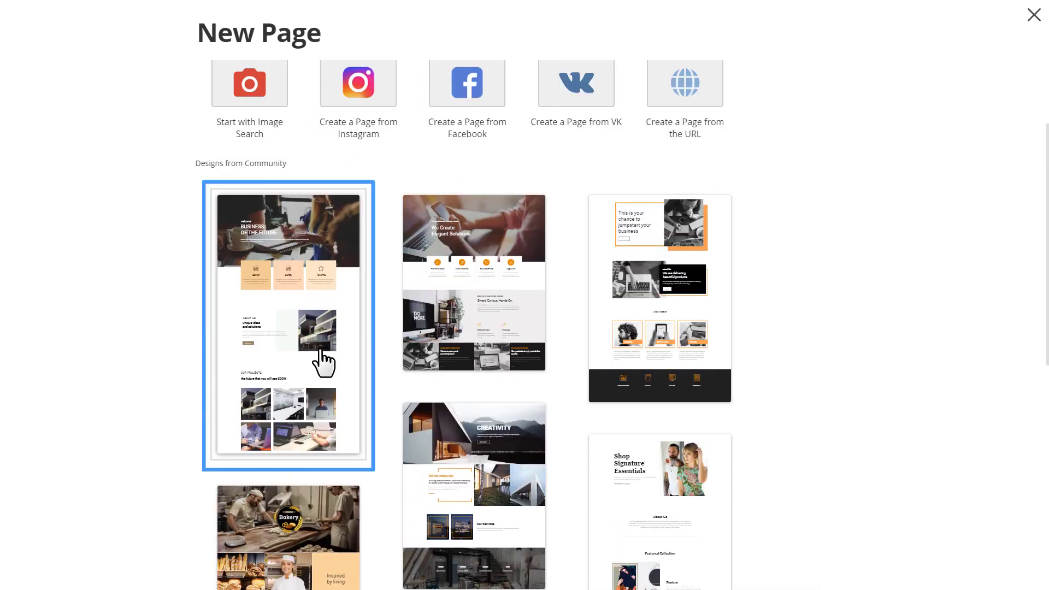
{"action": "left_click", "coordinate": [323, 363]}
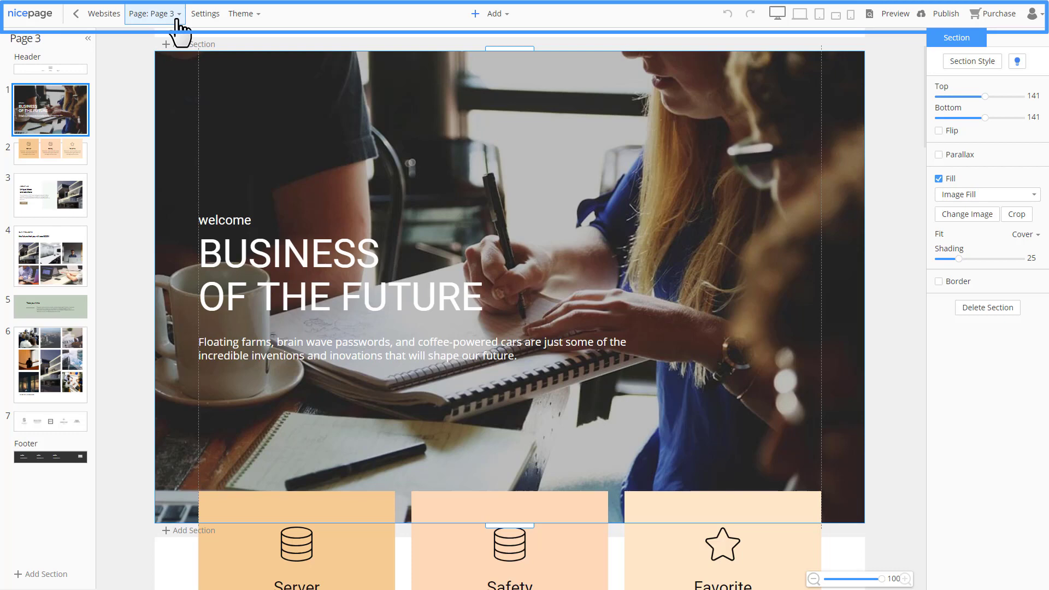
{"action": "left_click", "coordinate": [177, 14]}
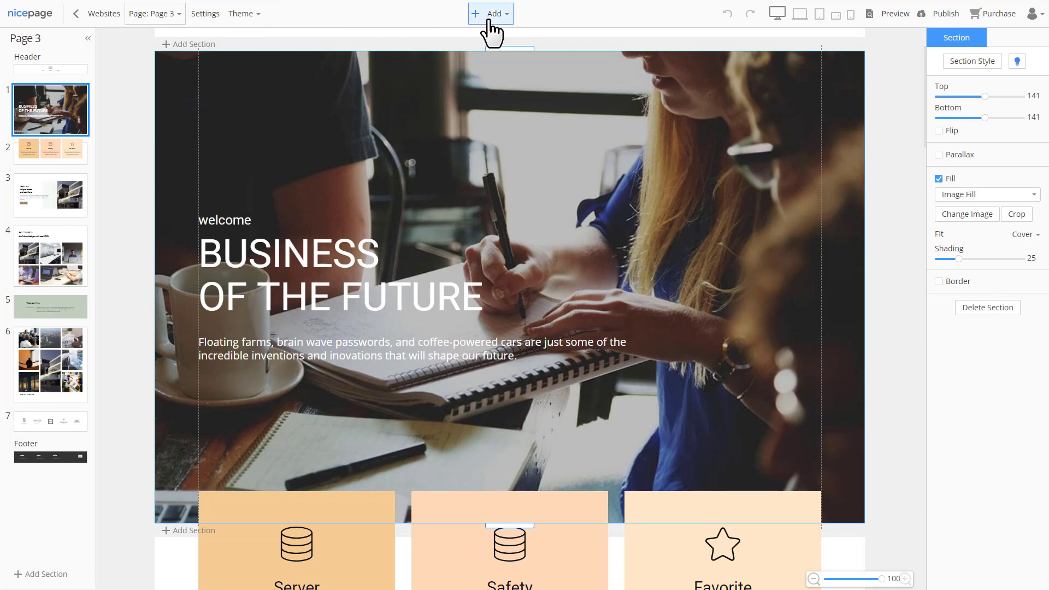
{"action": "left_click", "coordinate": [508, 22]}
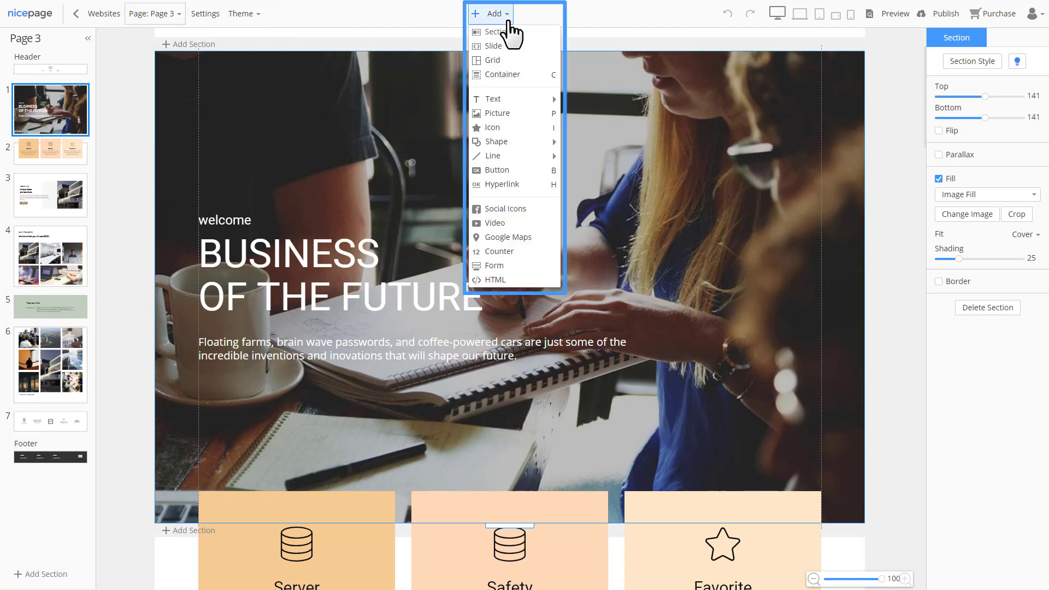
{"action": "left_click", "coordinate": [532, 20]}
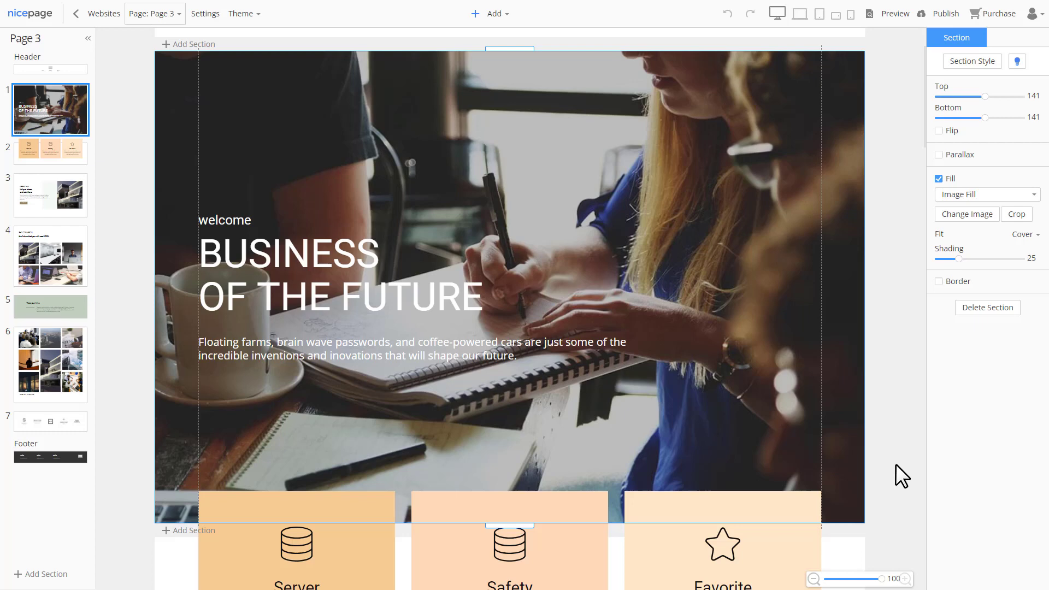
{"action": "left_click_drag", "start_coordinate": [881, 579], "coordinate": [856, 581]}
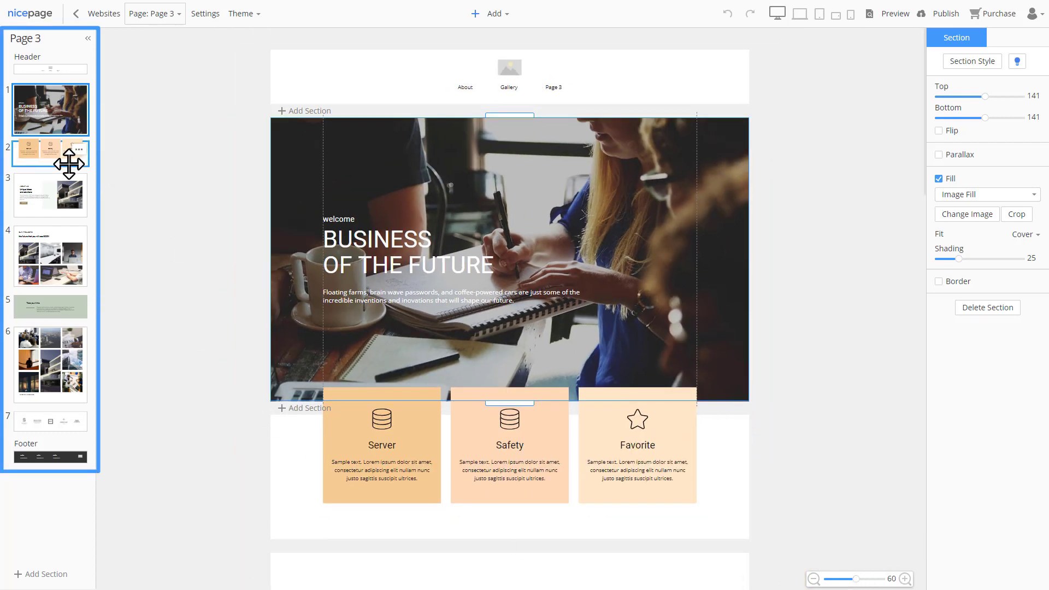
- Inspect the page sections, dragging the About Us section and selecting the header and footer
{"action": "left_click", "coordinate": [68, 164]}
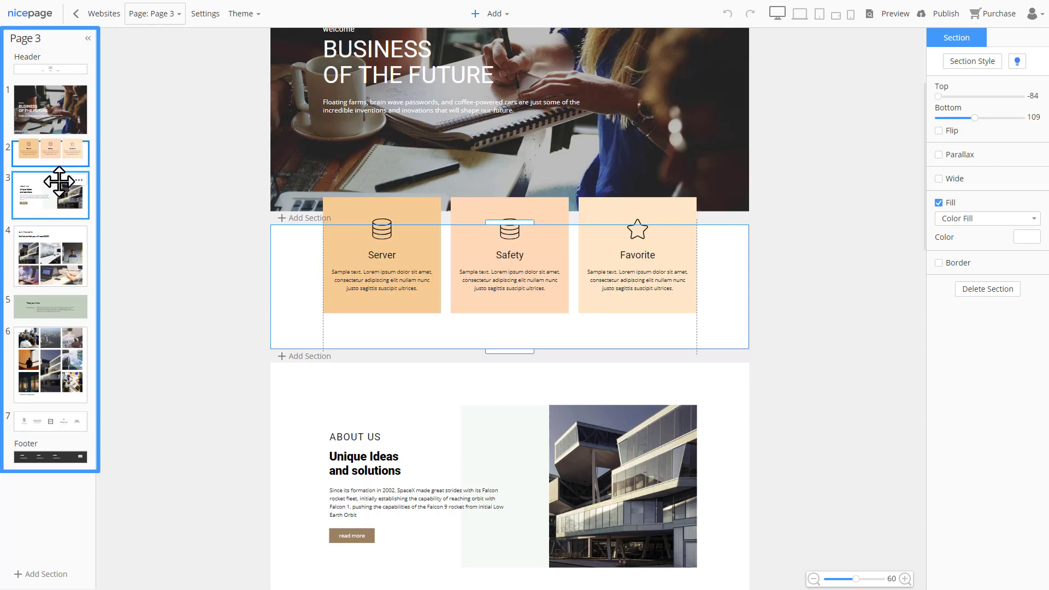
{"action": "left_click", "coordinate": [59, 182]}
{"action": "left_click_drag", "start_coordinate": [59, 182], "coordinate": [68, 85]}
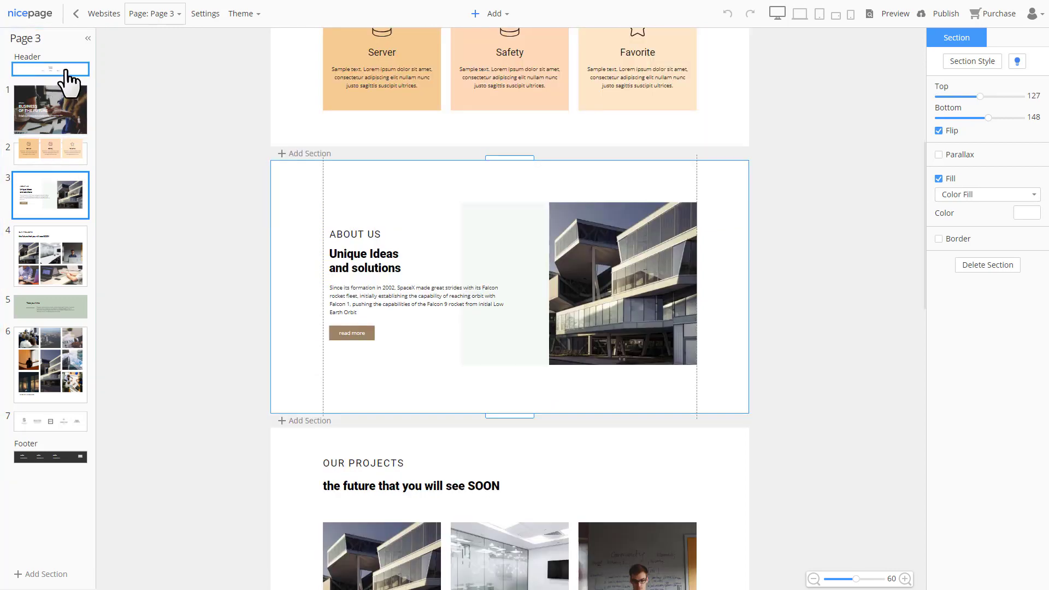
{"action": "left_click", "coordinate": [64, 70]}
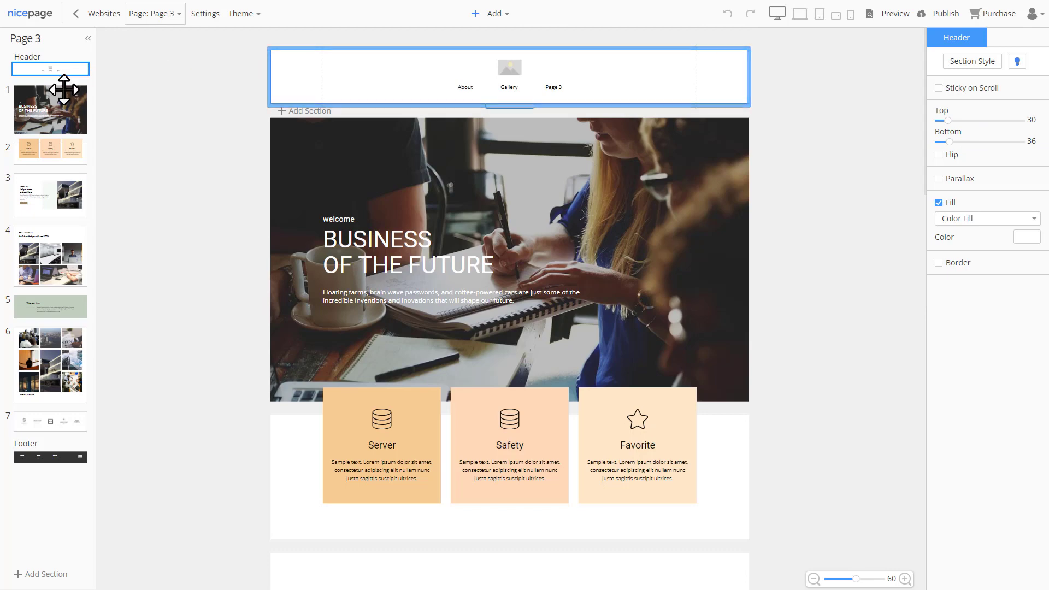
{"action": "left_click", "coordinate": [75, 465]}
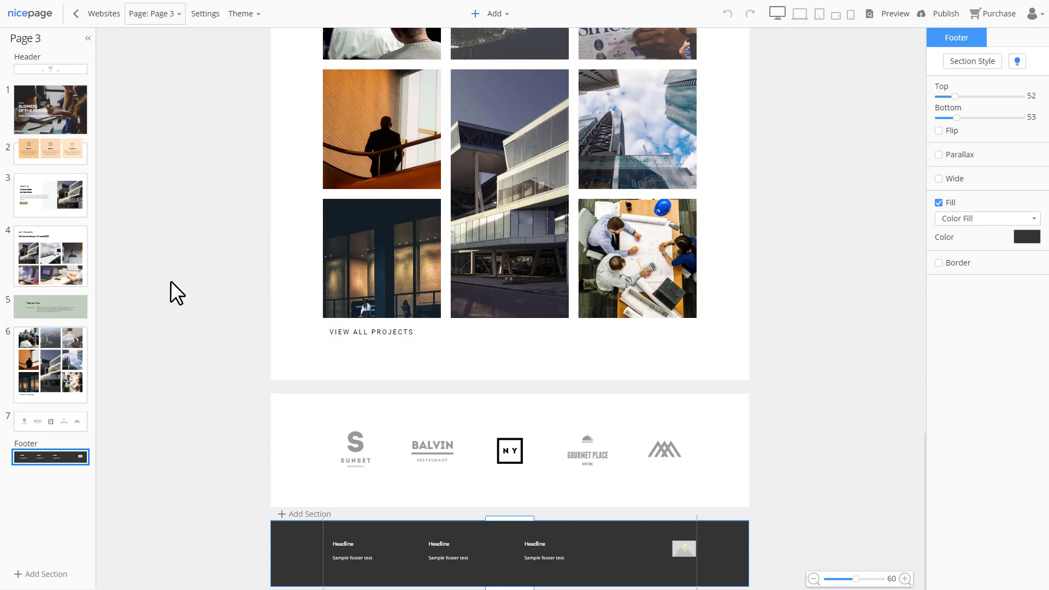
- Duplicate the About Us section, move the copy below Our Projects, then delete that copy
{"action": "left_click", "coordinate": [73, 211]}
{"action": "left_click", "coordinate": [79, 182]}
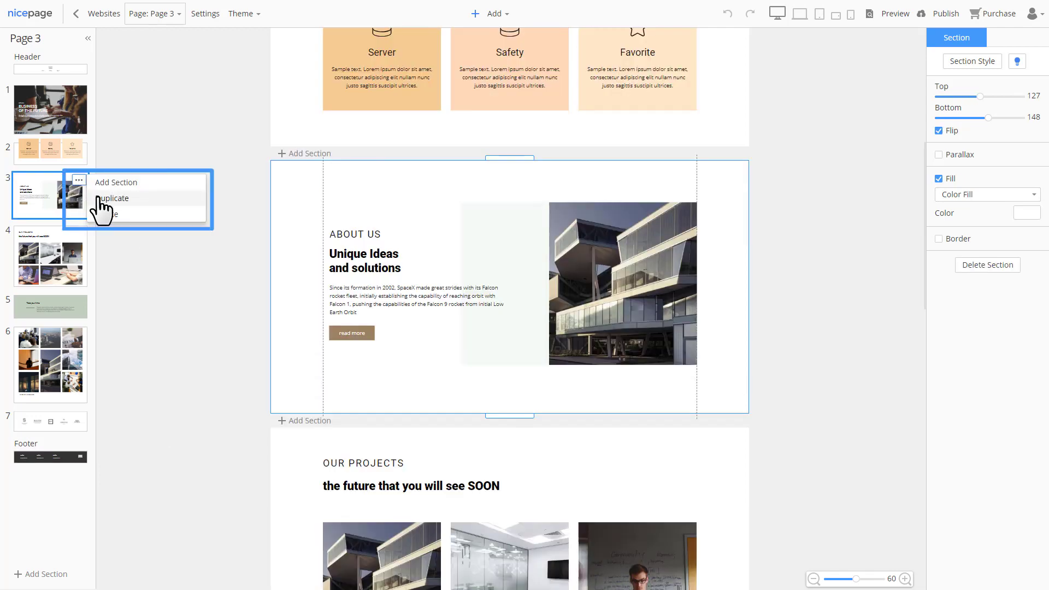
{"action": "left_click", "coordinate": [99, 199]}
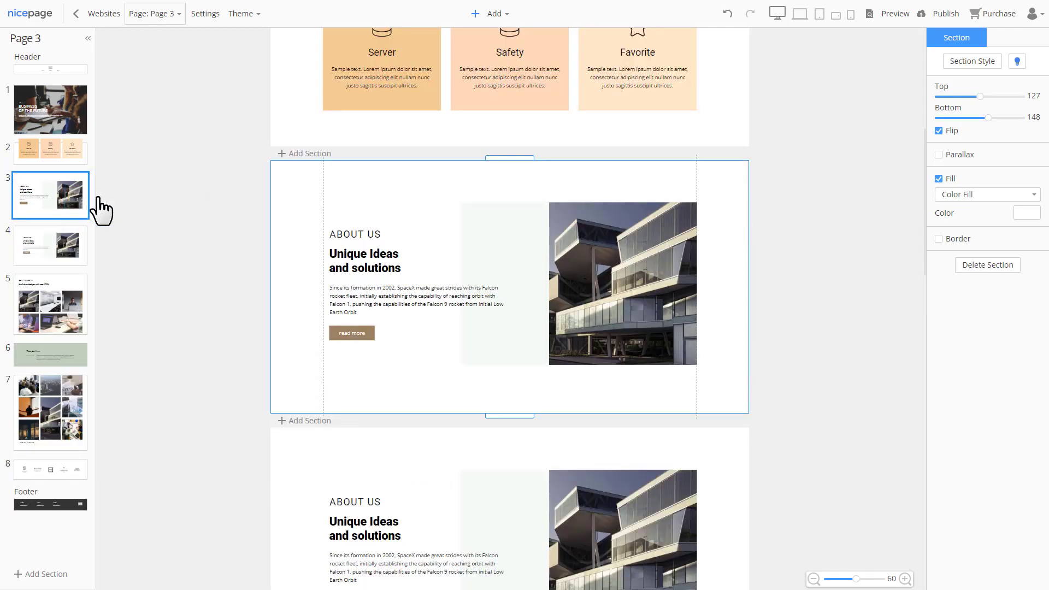
{"action": "left_click", "coordinate": [78, 263]}
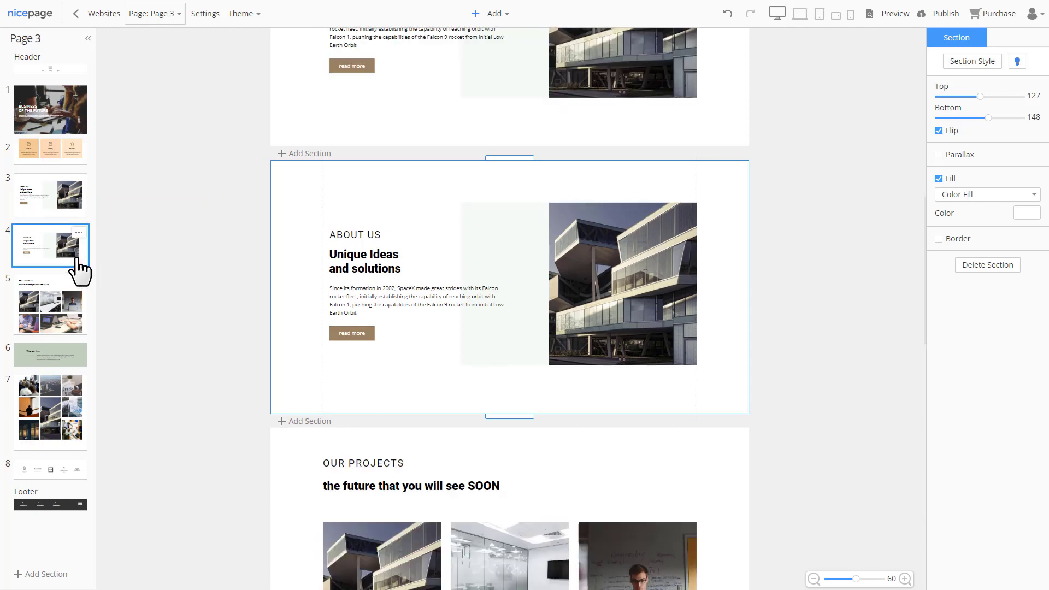
{"action": "left_click_drag", "start_coordinate": [76, 263], "coordinate": [69, 323]}
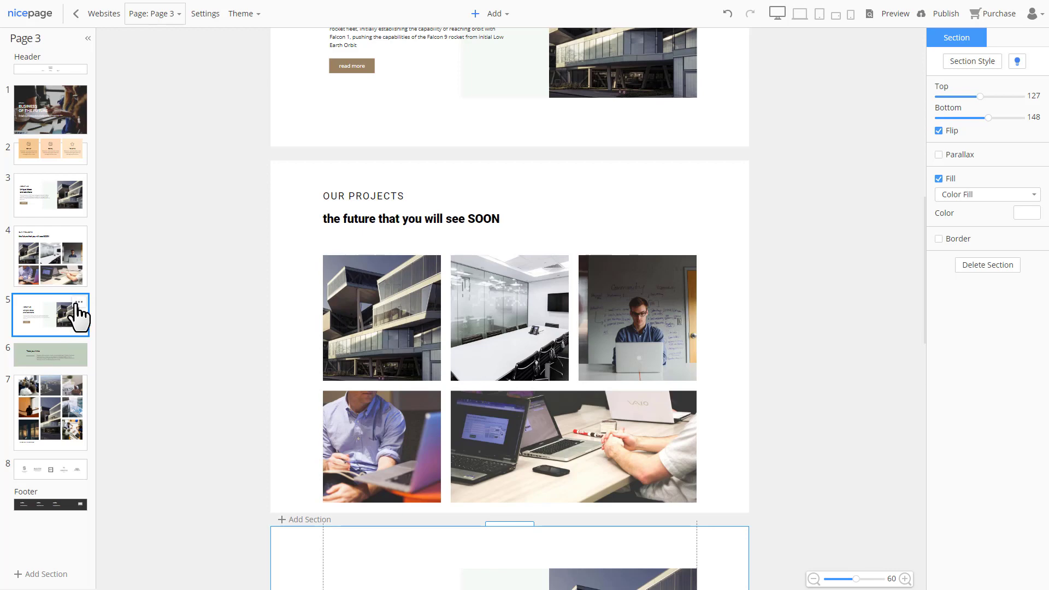
{"action": "left_click", "coordinate": [79, 302]}
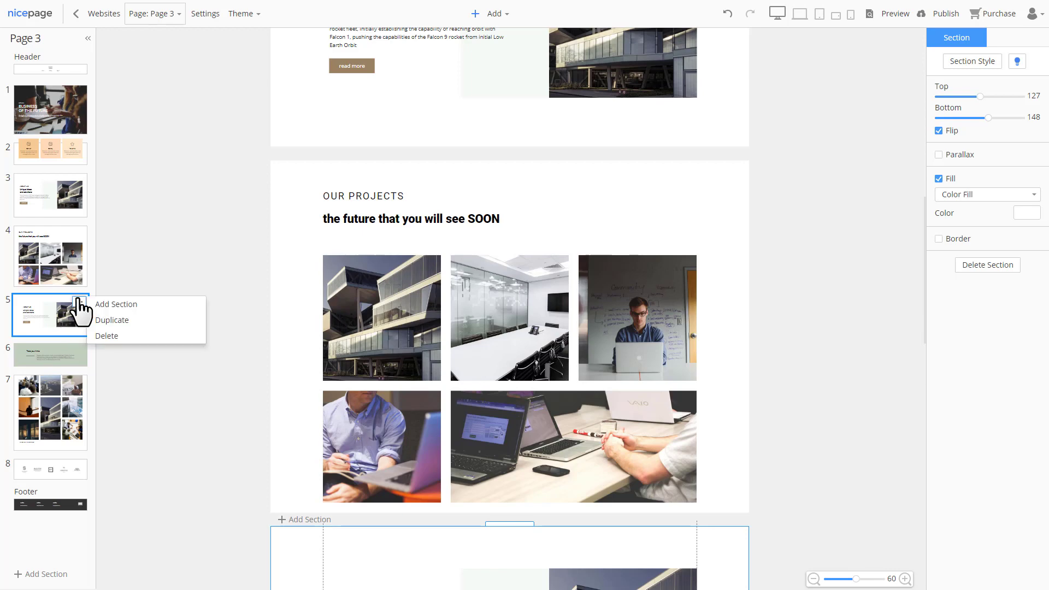
{"action": "left_click", "coordinate": [99, 340]}
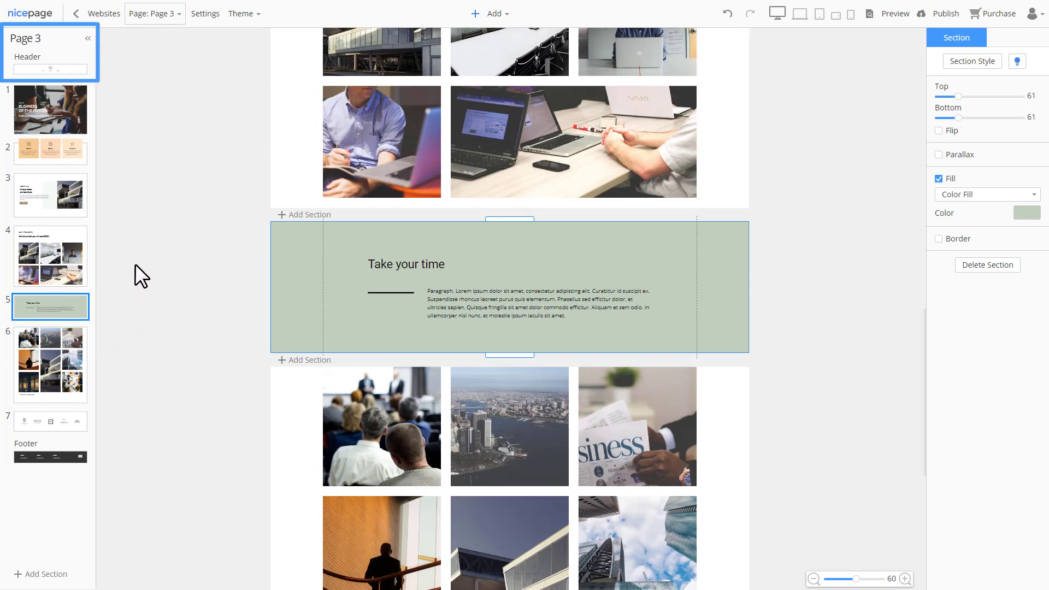
- Rename Page 3 to 'Home' and save the name
{"action": "double_click", "coordinate": [35, 38]}
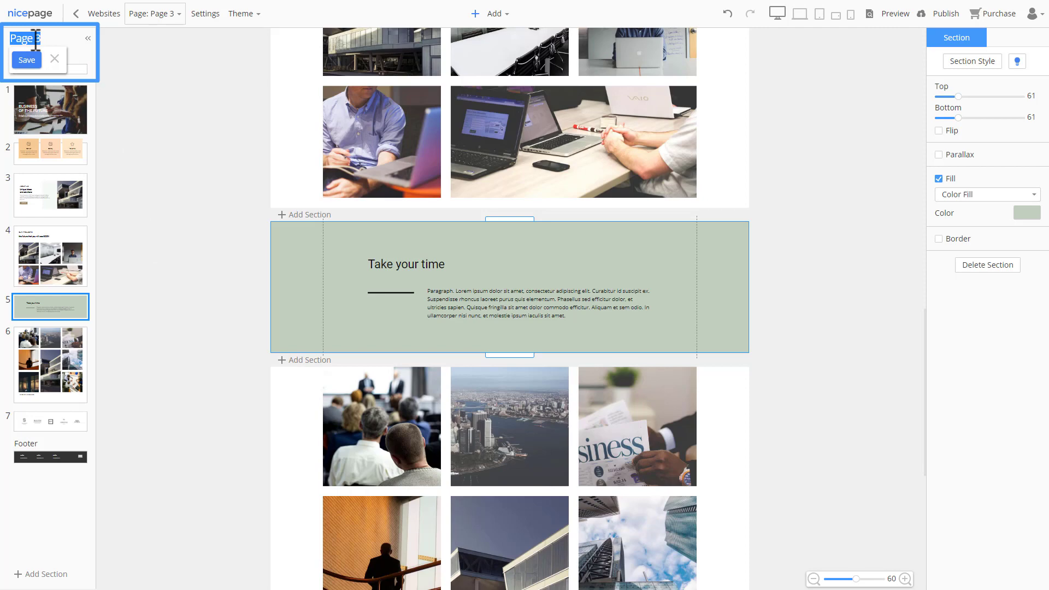
{"action": "type", "text": "Home"}
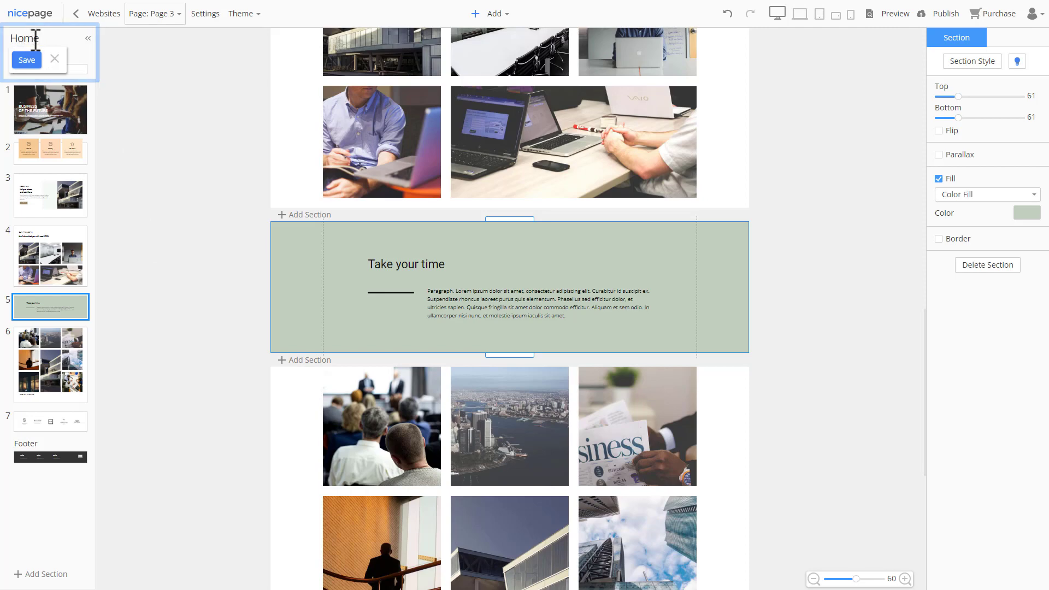
{"action": "left_click", "coordinate": [33, 61]}
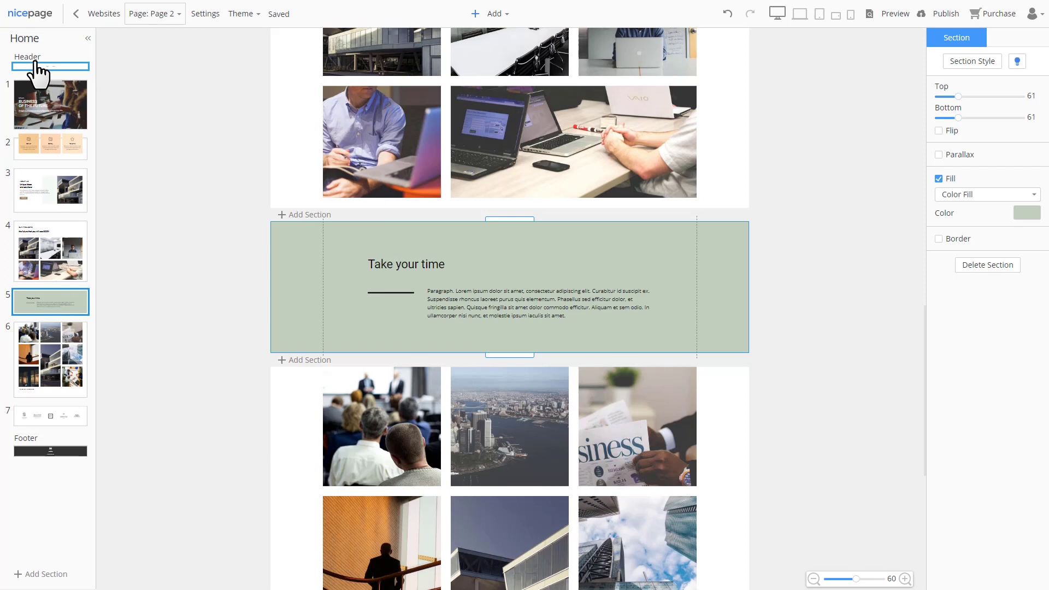
{"action": "left_click", "coordinate": [39, 188]}
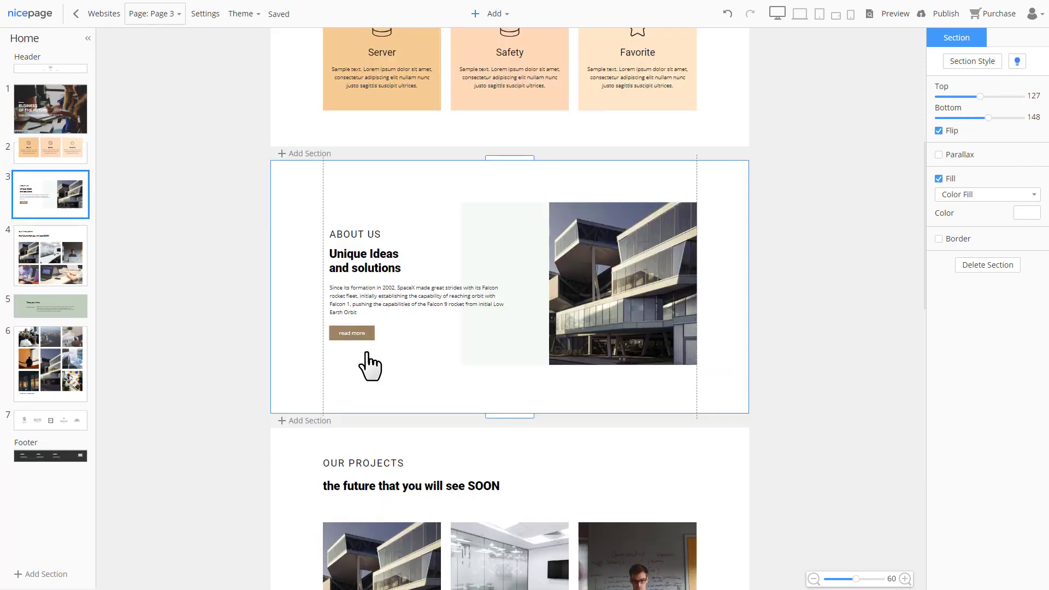
{"action": "left_click_drag", "start_coordinate": [856, 579], "coordinate": [883, 580]}
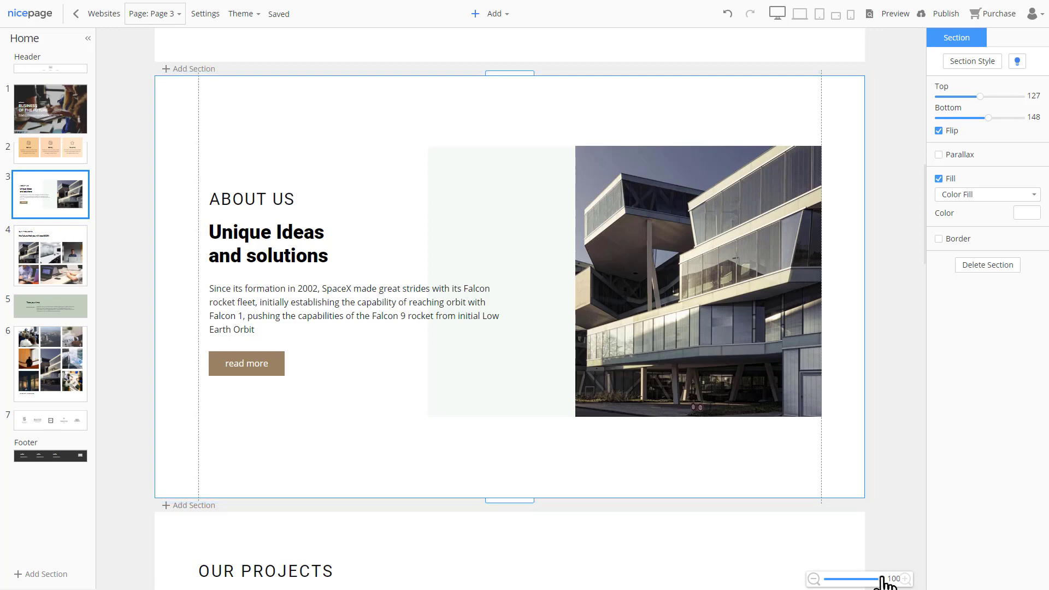
{"action": "left_click", "coordinate": [795, 416]}
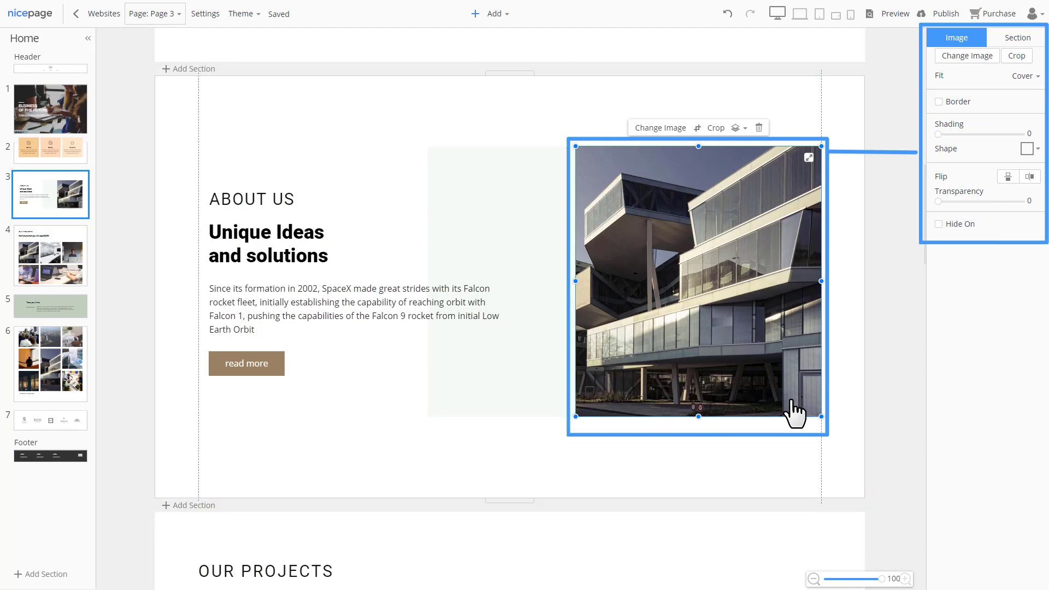
{"action": "left_click", "coordinate": [307, 259]}
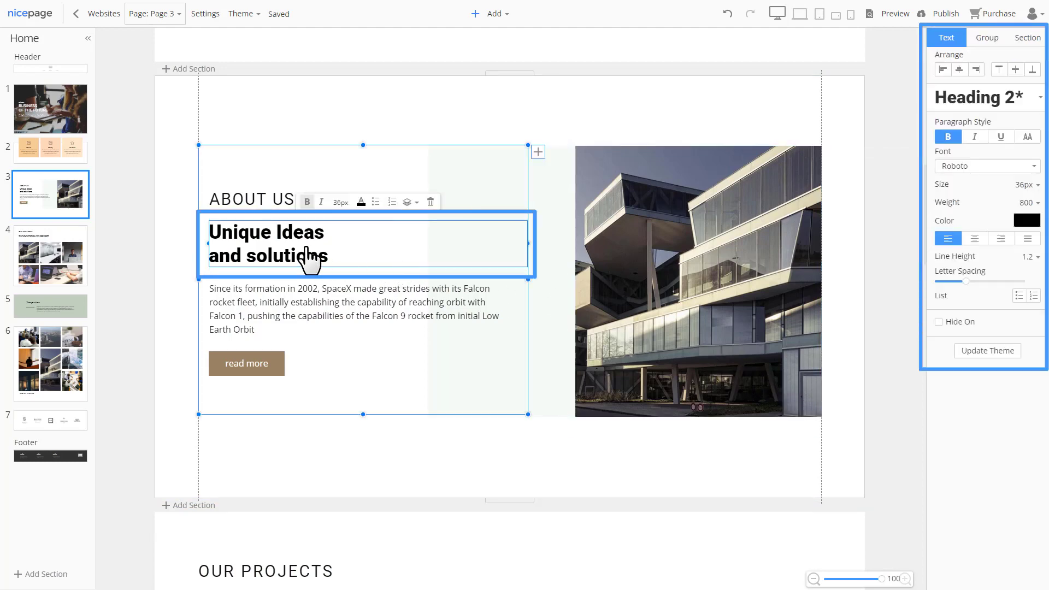
{"action": "left_click", "coordinate": [292, 317]}
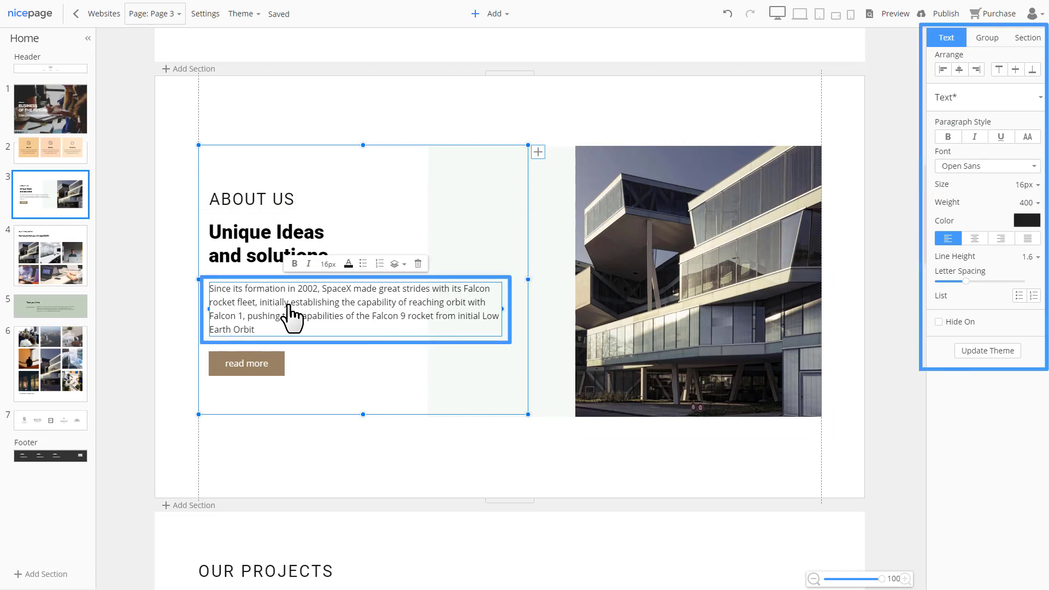
{"action": "left_click", "coordinate": [272, 364]}
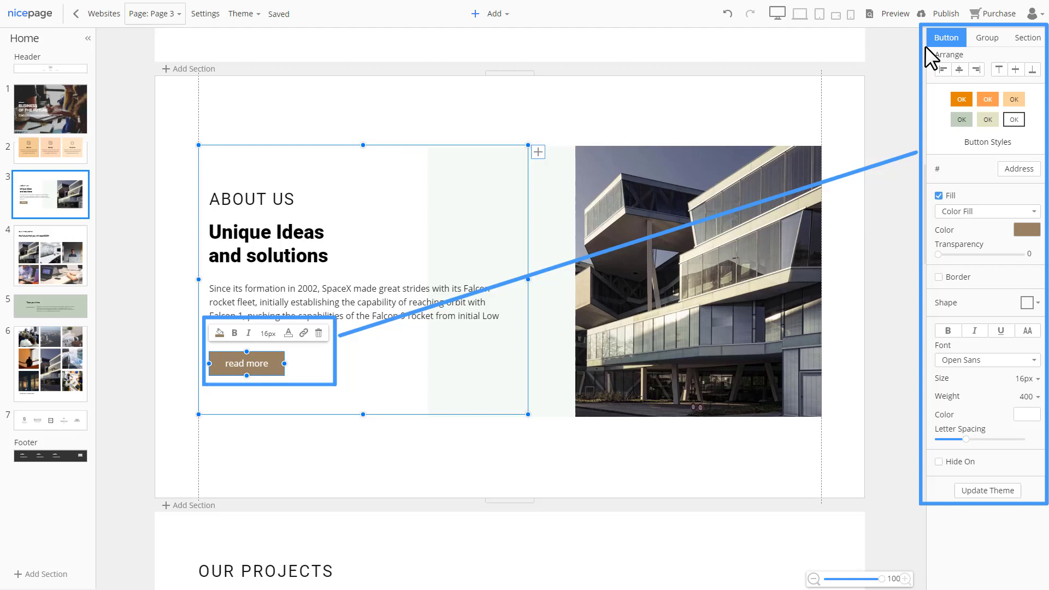
{"action": "left_click", "coordinate": [988, 39]}
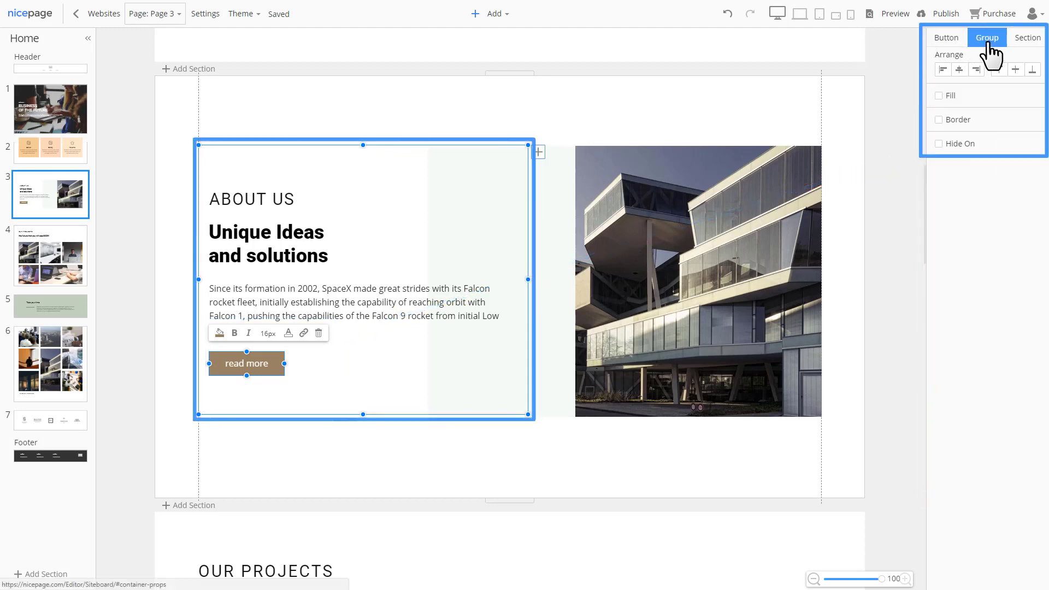
{"action": "left_click", "coordinate": [1017, 39]}
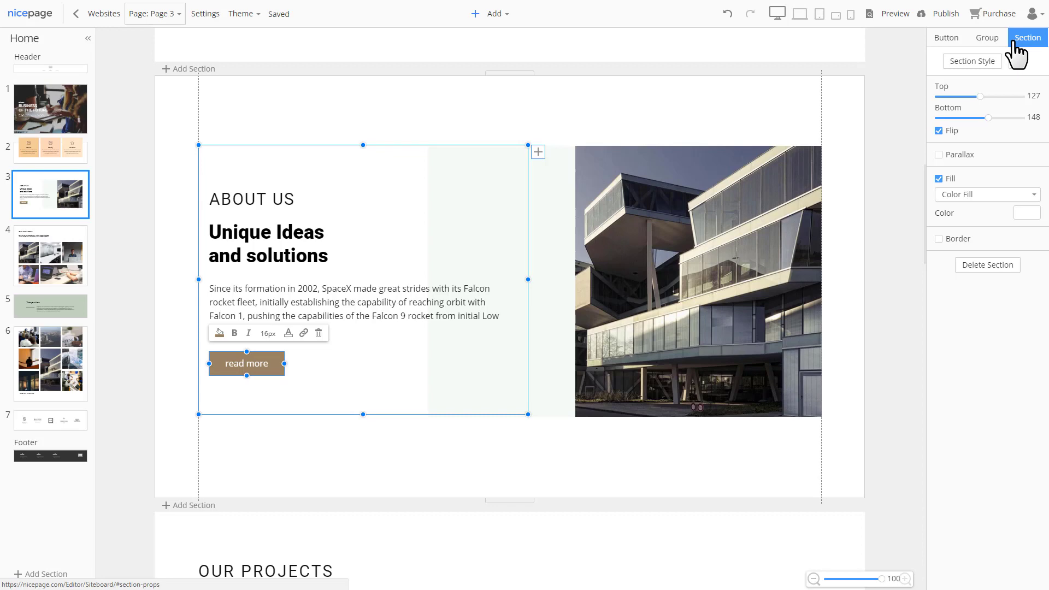
{"action": "scroll", "coordinate": [900, 146], "scroll_direction": "up", "scroll_amount": 7}
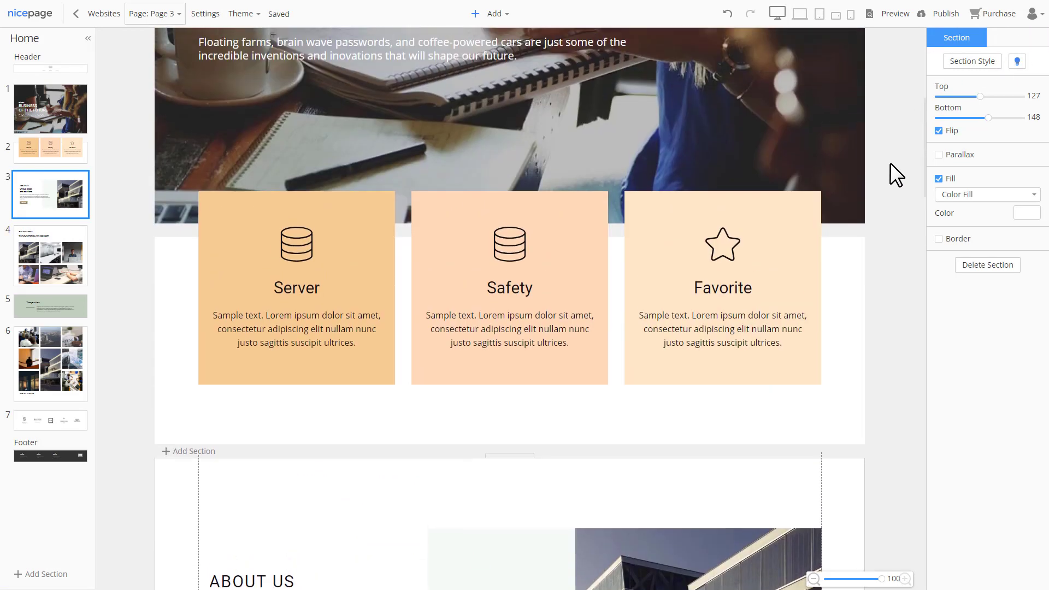
- Try the pink/purple and peach/blue palettes, then apply the blue-grey and grey theme palette
{"action": "left_click", "coordinate": [255, 9]}
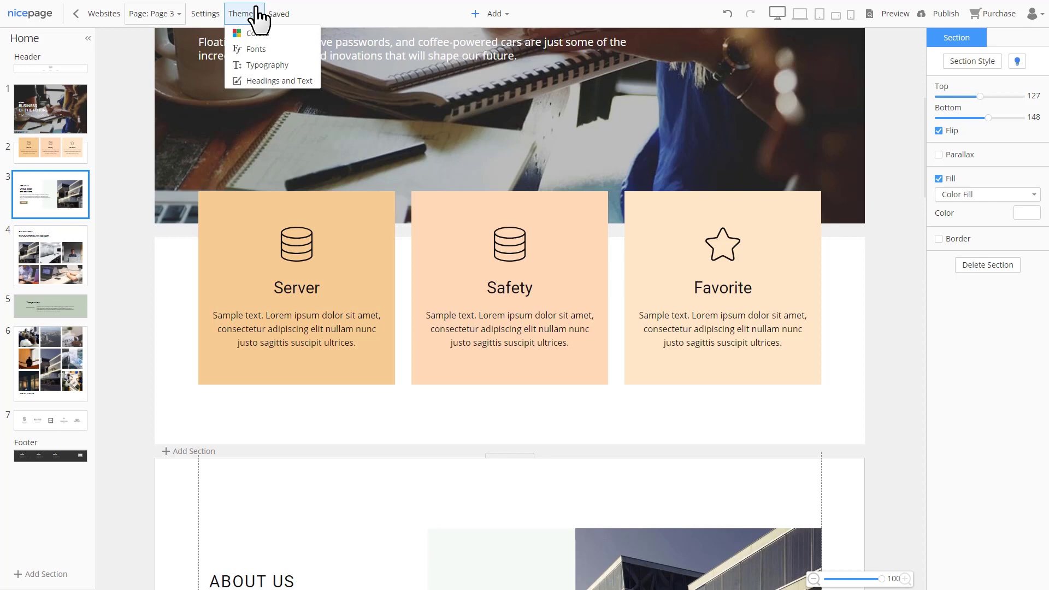
{"action": "left_click", "coordinate": [256, 34]}
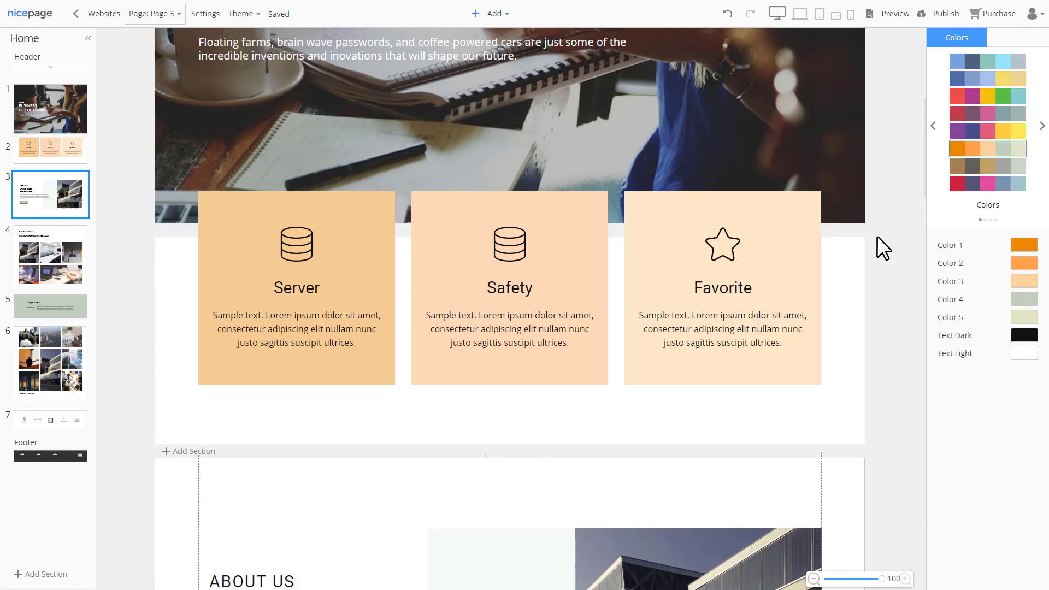
{"action": "left_click", "coordinate": [1042, 127]}
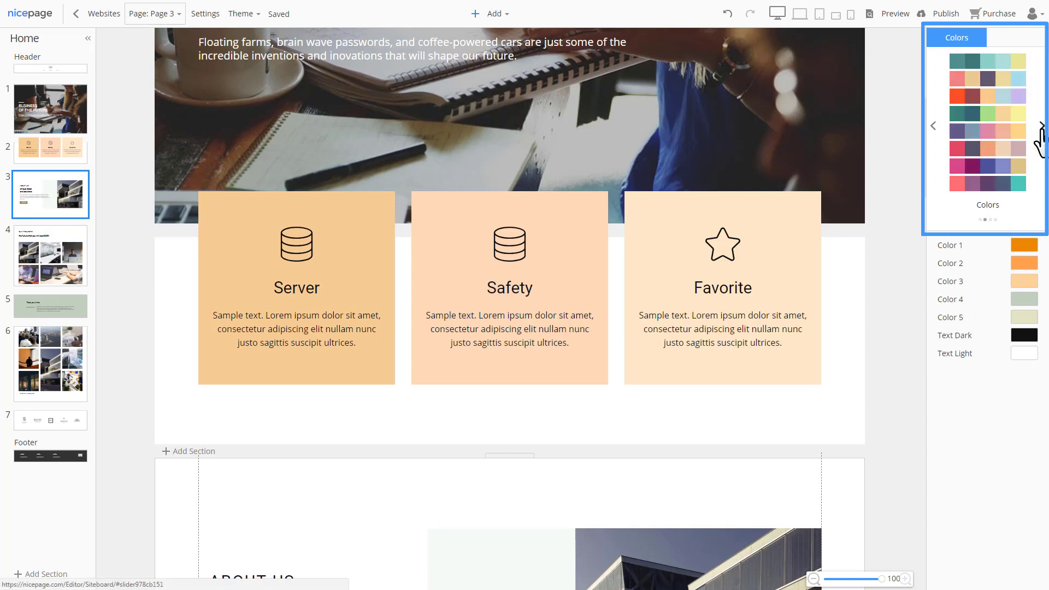
{"action": "left_click", "coordinate": [1042, 129]}
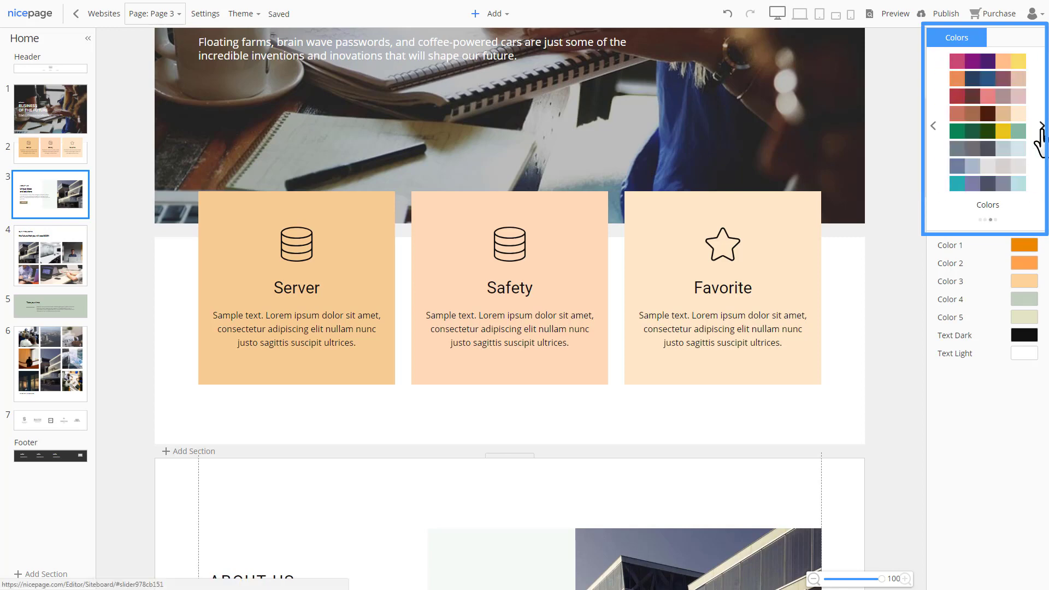
{"action": "left_click", "coordinate": [991, 64]}
{"action": "left_click", "coordinate": [993, 86]}
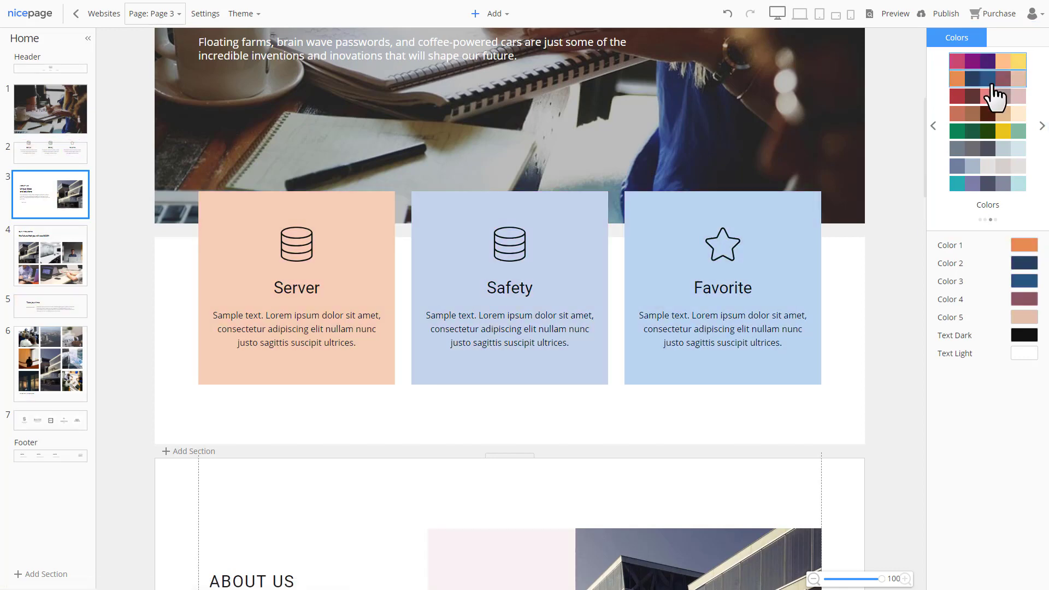
{"action": "left_click", "coordinate": [991, 171]}
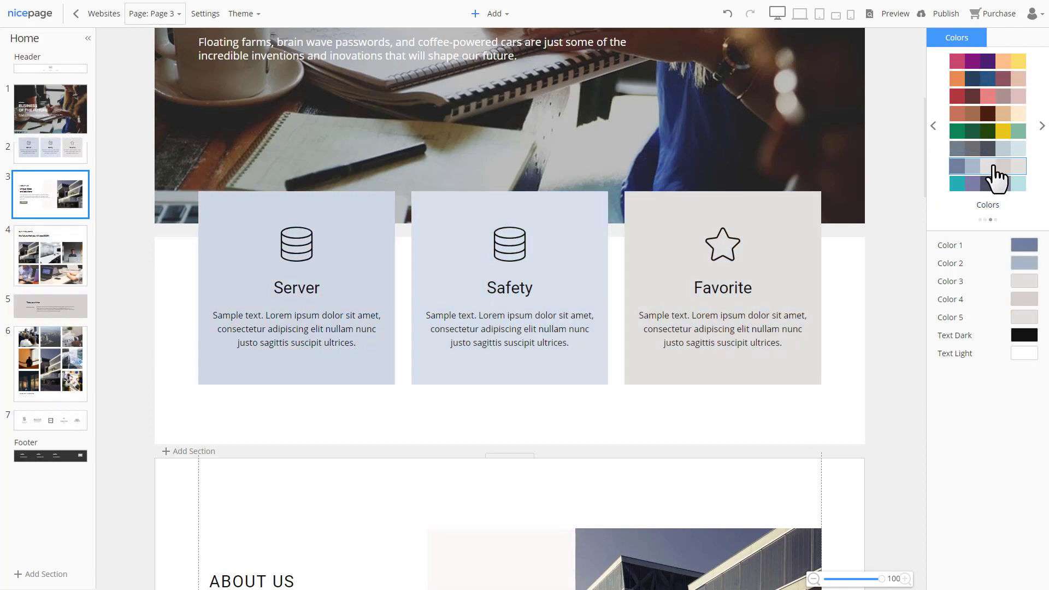
- Select the feature-card grid and check its fill colour options without changing them
{"action": "left_click", "coordinate": [808, 251]}
{"action": "scroll", "coordinate": [810, 253], "scroll_direction": "down", "scroll_amount": 1}
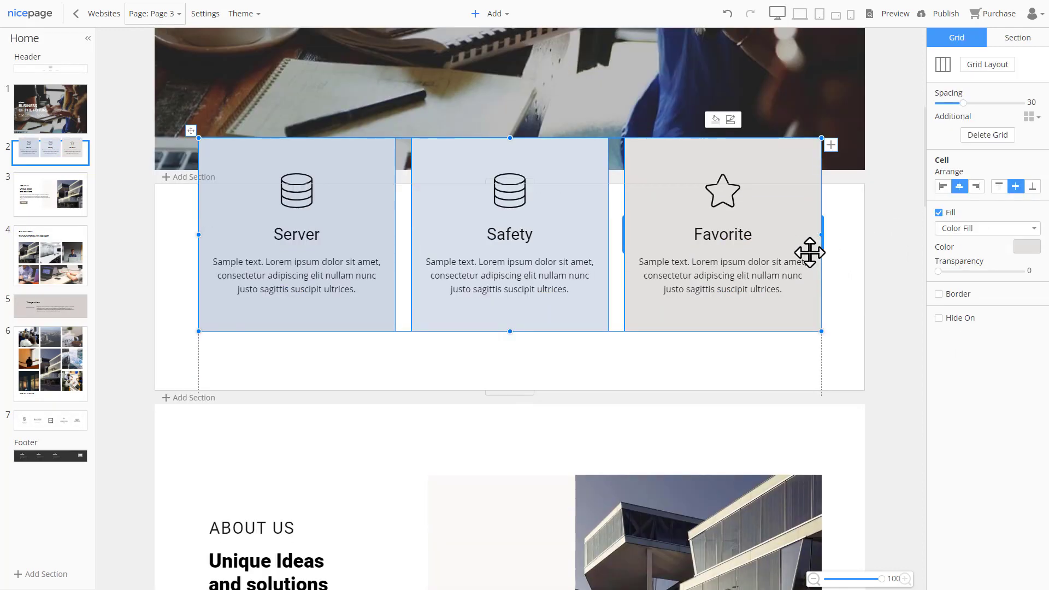
{"action": "left_click", "coordinate": [1027, 246]}
{"action": "left_click", "coordinate": [1027, 247]}
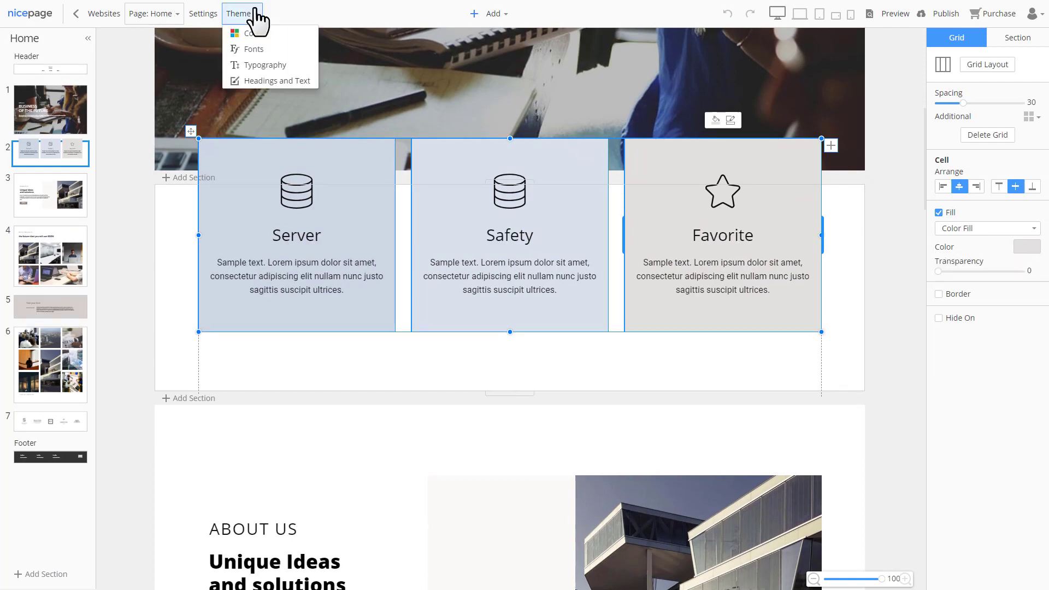
- Try the Droid Serif/Raleway and Noto Serif/PT Sans font pairs, then restore Open Sans/Roboto
{"action": "left_click", "coordinate": [257, 49]}
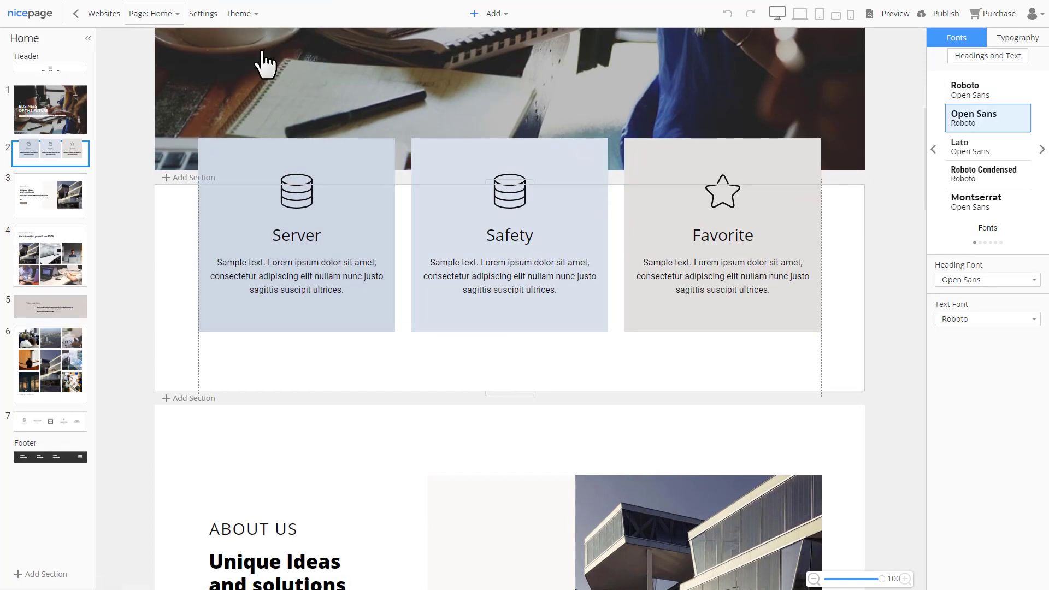
{"action": "left_click", "coordinate": [1042, 150]}
{"action": "left_click", "coordinate": [1042, 151]}
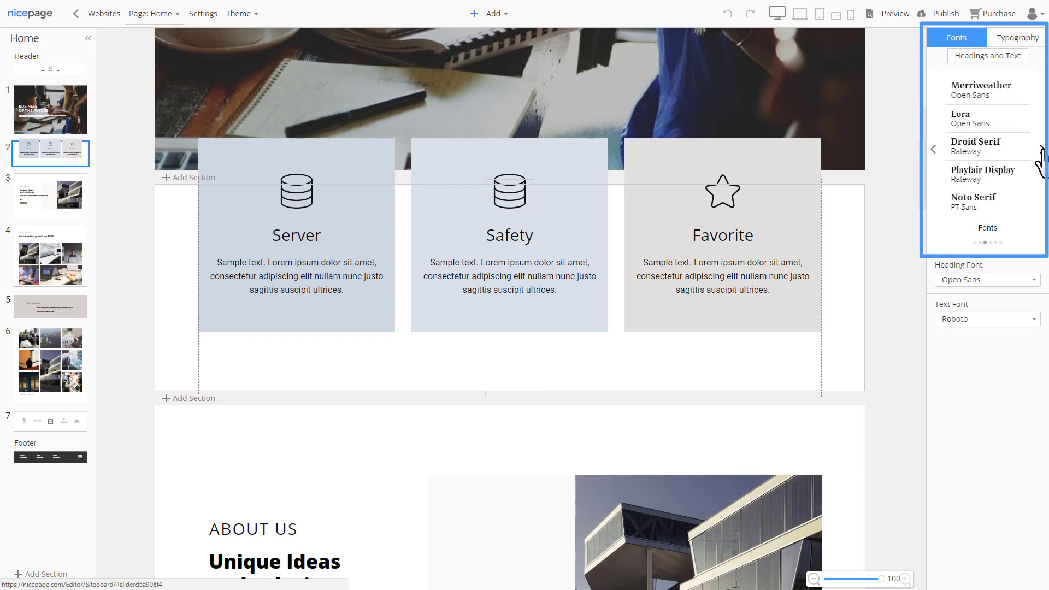
{"action": "left_click", "coordinate": [984, 148]}
{"action": "left_click", "coordinate": [970, 211]}
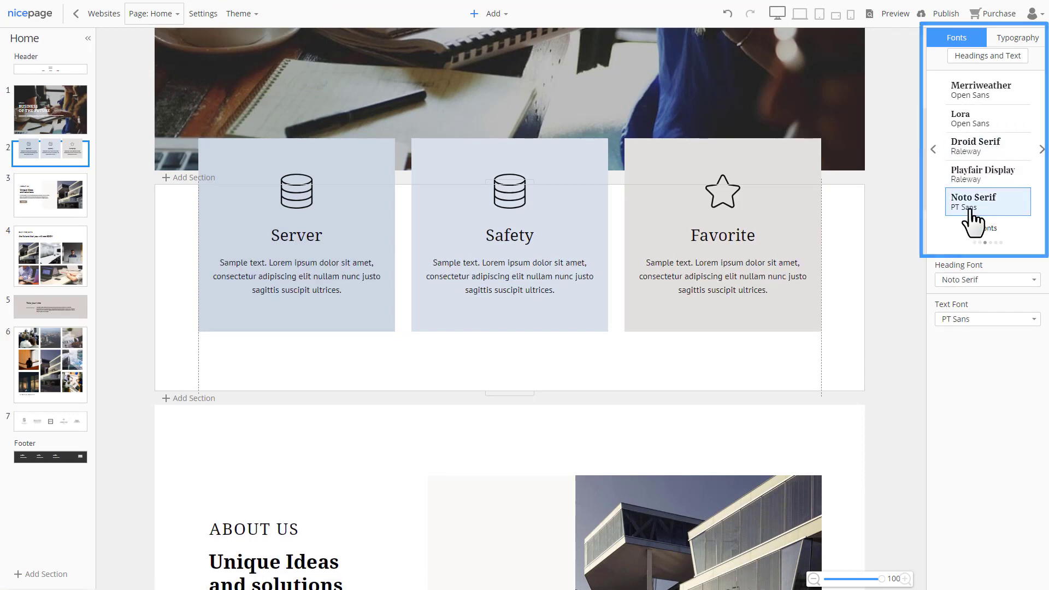
{"action": "left_click", "coordinate": [934, 149]}
{"action": "left_click", "coordinate": [933, 149]}
{"action": "left_click", "coordinate": [956, 125]}
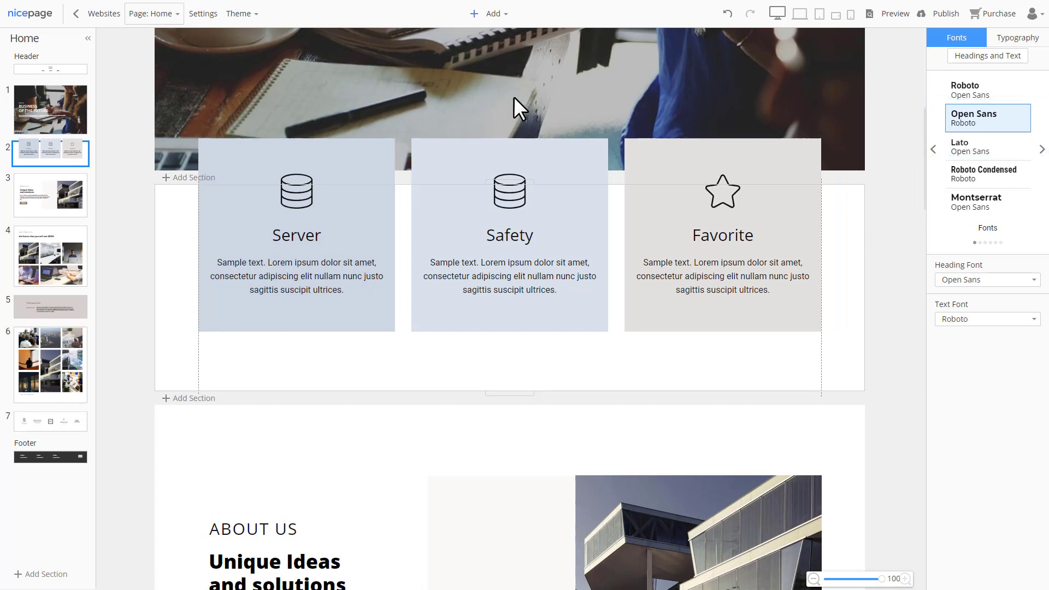
- After trying light and uppercase heading styles, set theme headings to Bold title case
{"action": "left_click", "coordinate": [241, 14]}
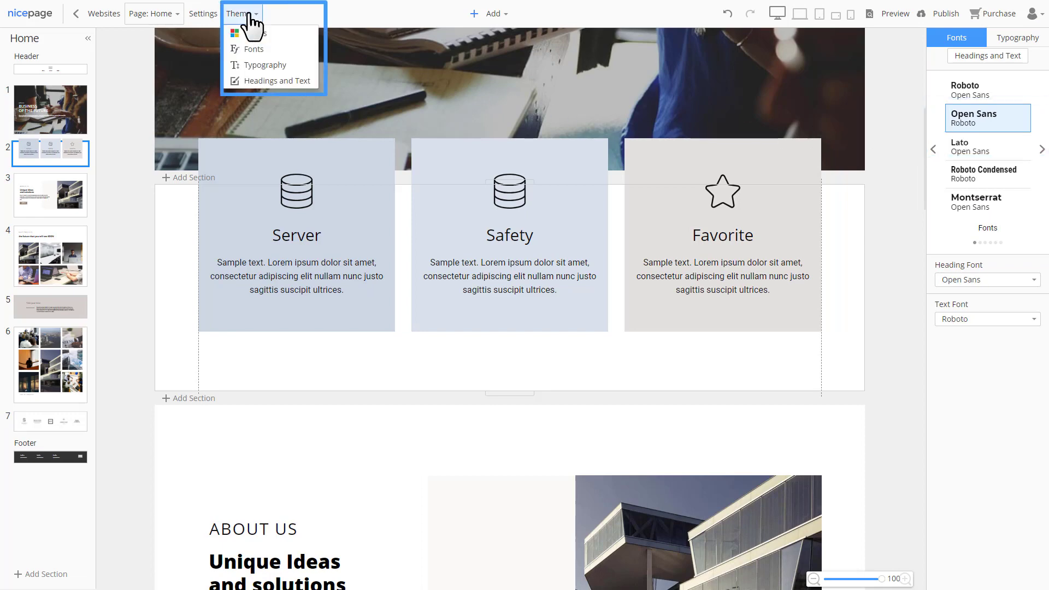
{"action": "left_click", "coordinate": [288, 67]}
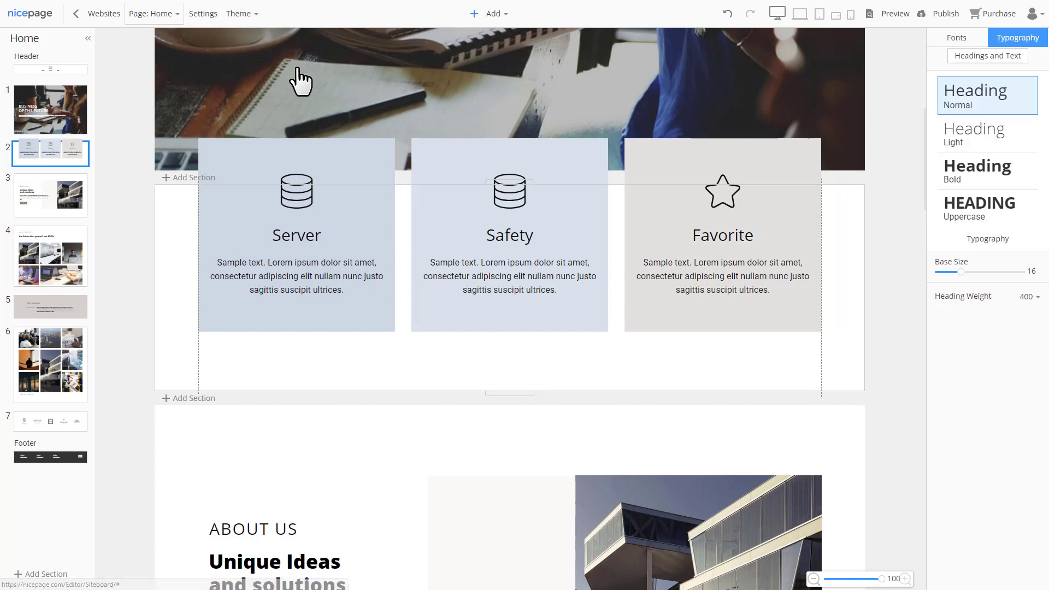
{"action": "left_click", "coordinate": [950, 145]}
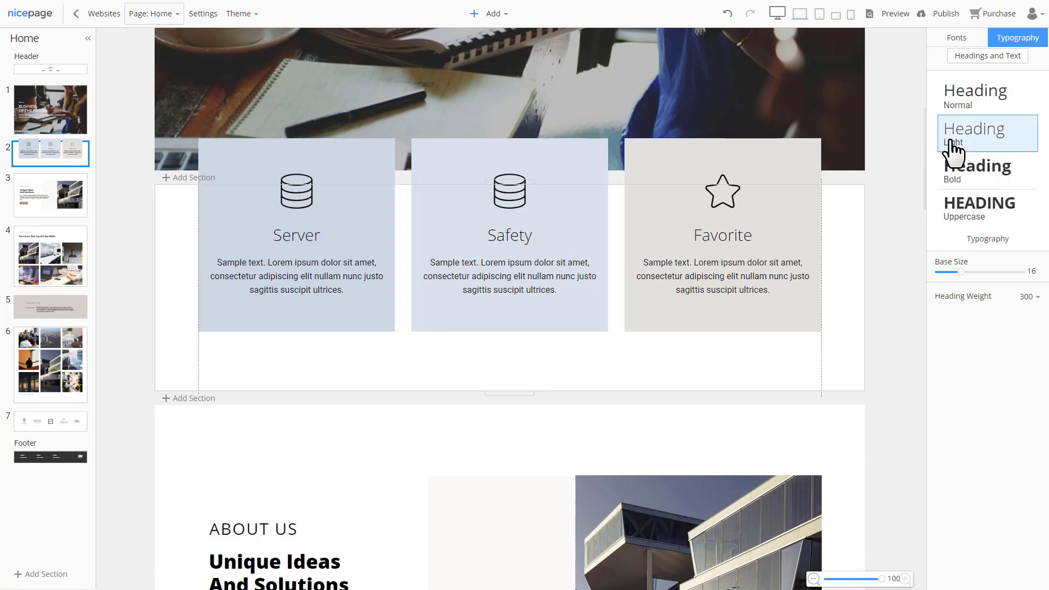
{"action": "left_click", "coordinate": [1007, 193]}
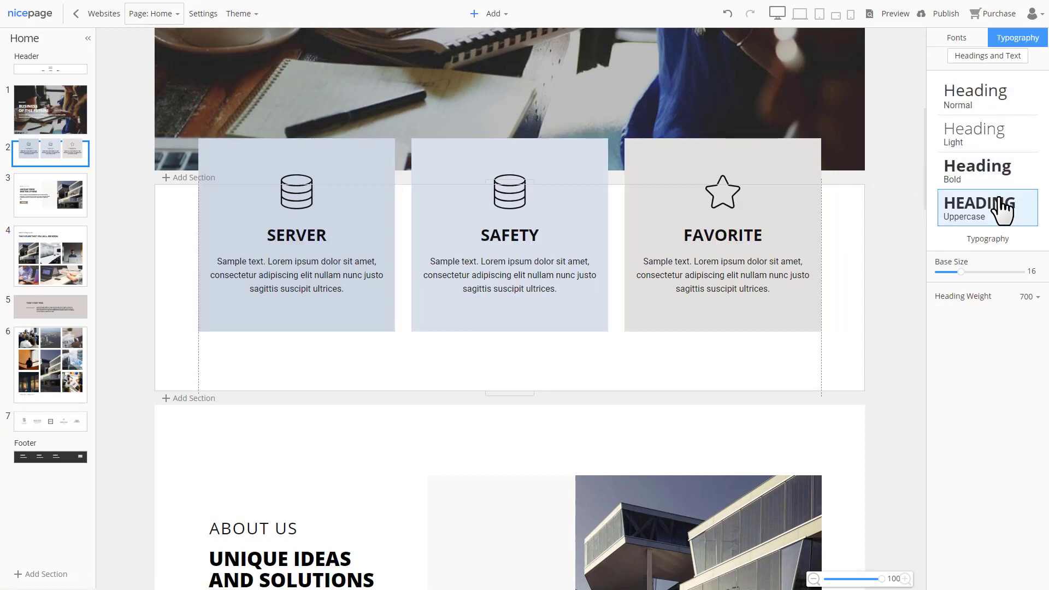
{"action": "left_click", "coordinate": [992, 184]}
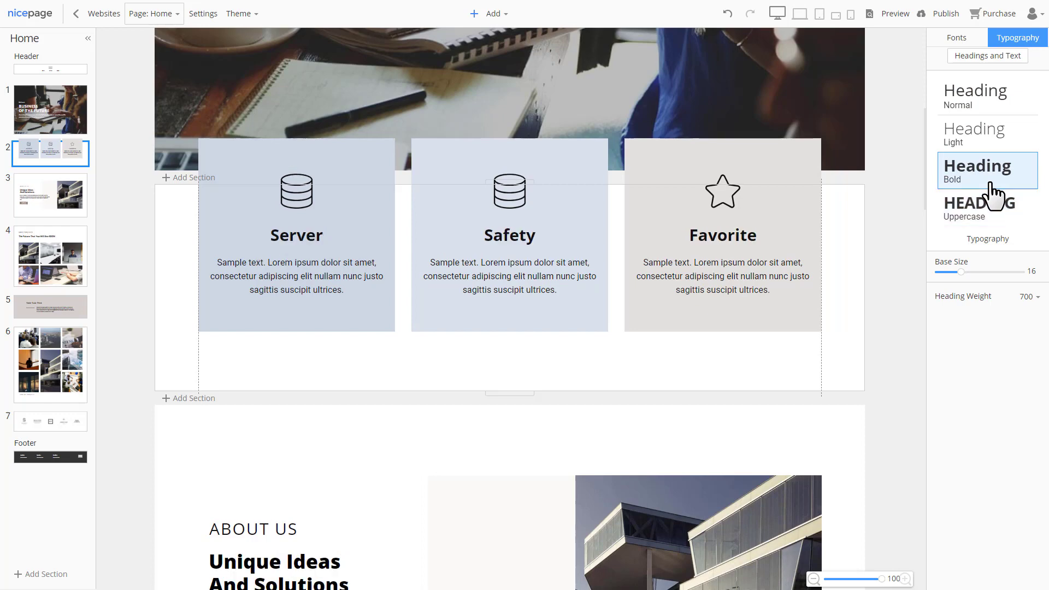
{"action": "left_click", "coordinate": [750, 242]}
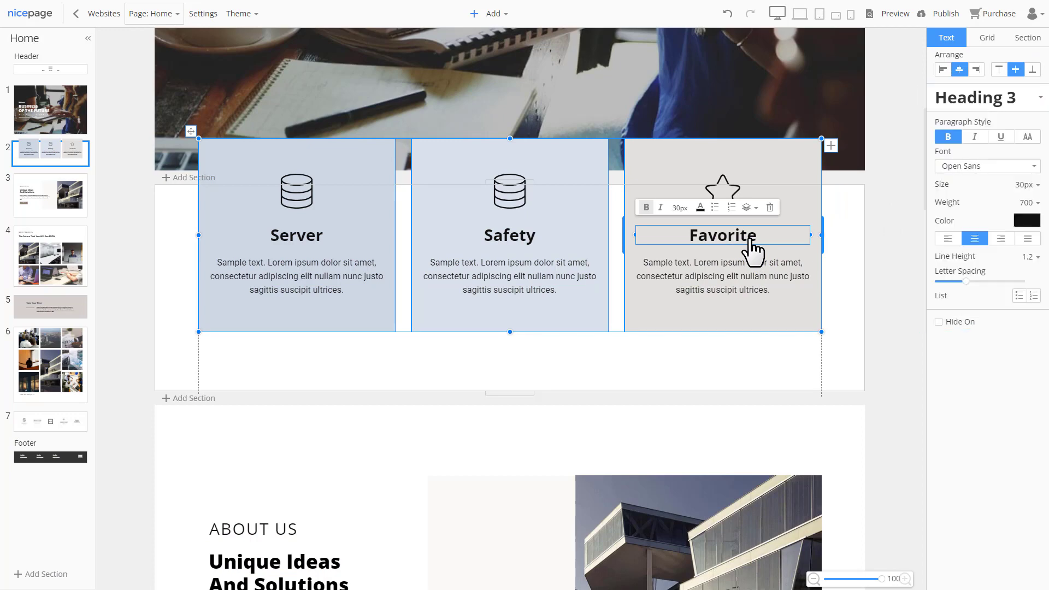
{"action": "left_click", "coordinate": [243, 15]}
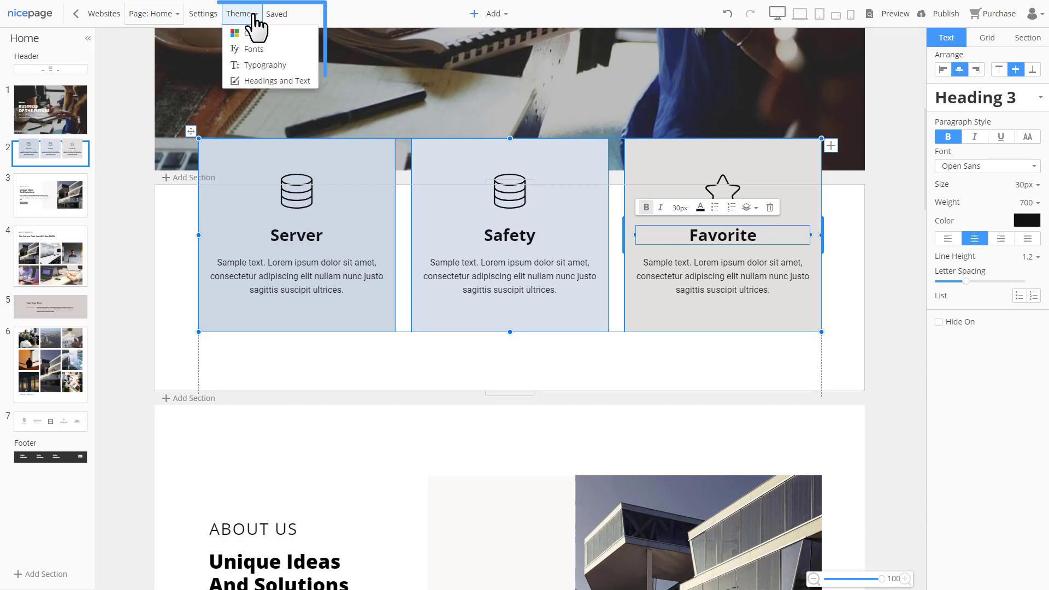
{"action": "left_click", "coordinate": [253, 81]}
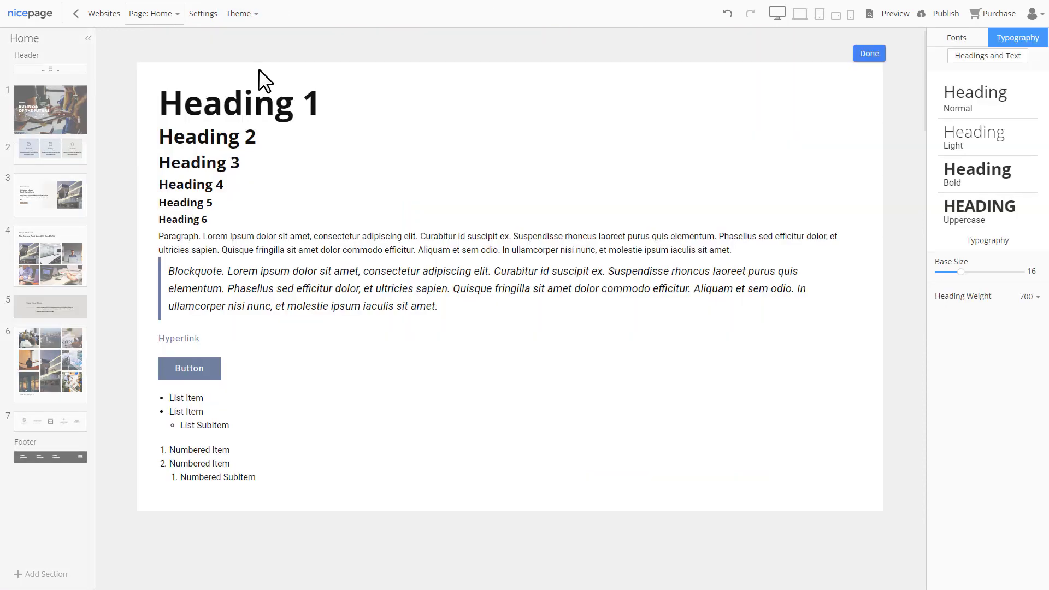
{"action": "left_click", "coordinate": [874, 57]}
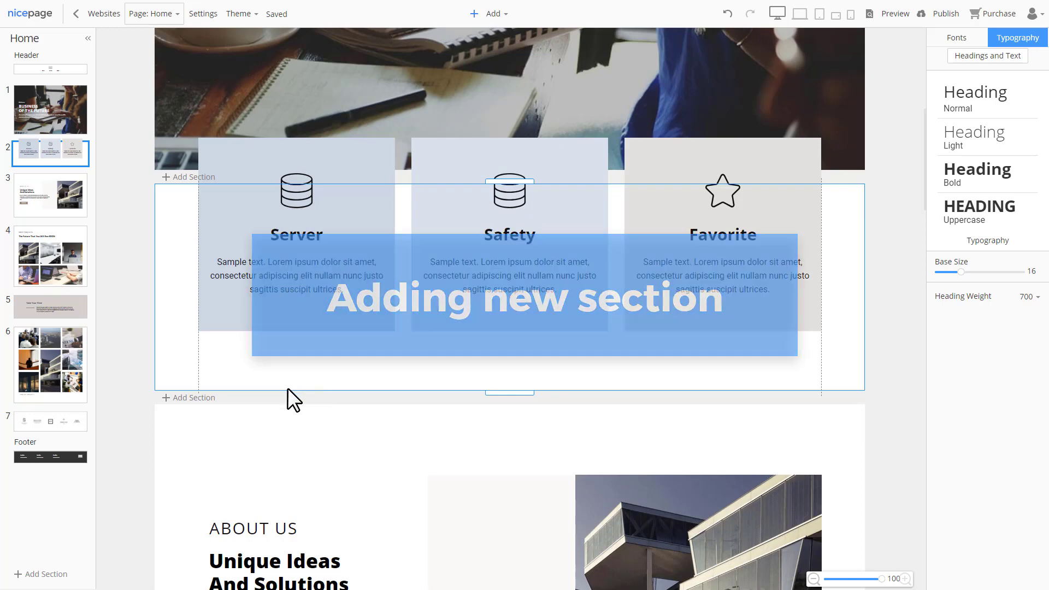
- Insert the Business Thirds 'Pursuing Perfection' image template as a new section below the features
{"action": "left_click", "coordinate": [199, 401]}
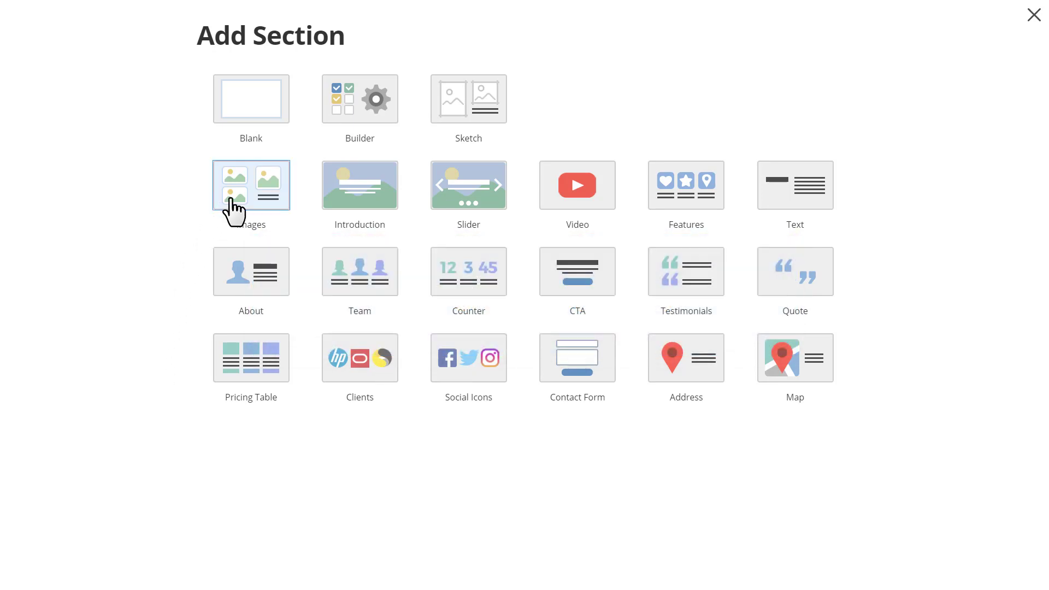
{"action": "left_click", "coordinate": [234, 212]}
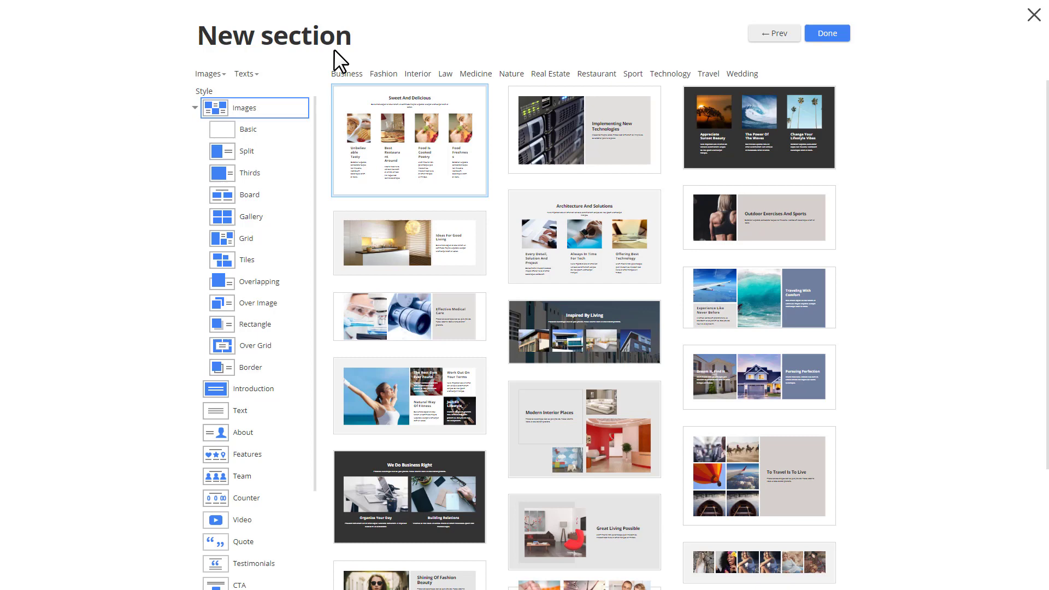
{"action": "left_click", "coordinate": [350, 74]}
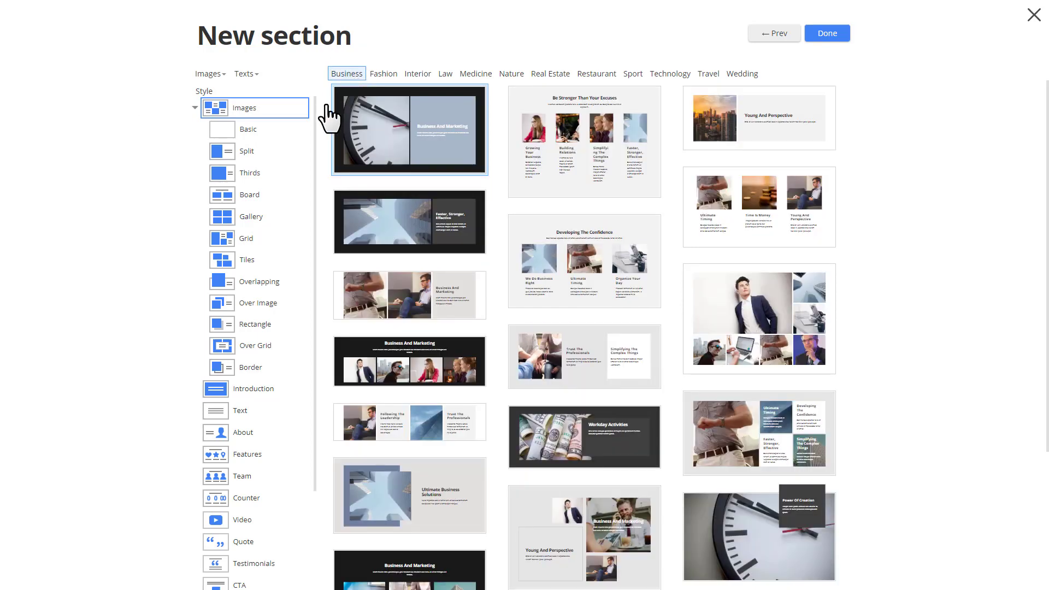
{"action": "left_click", "coordinate": [280, 155]}
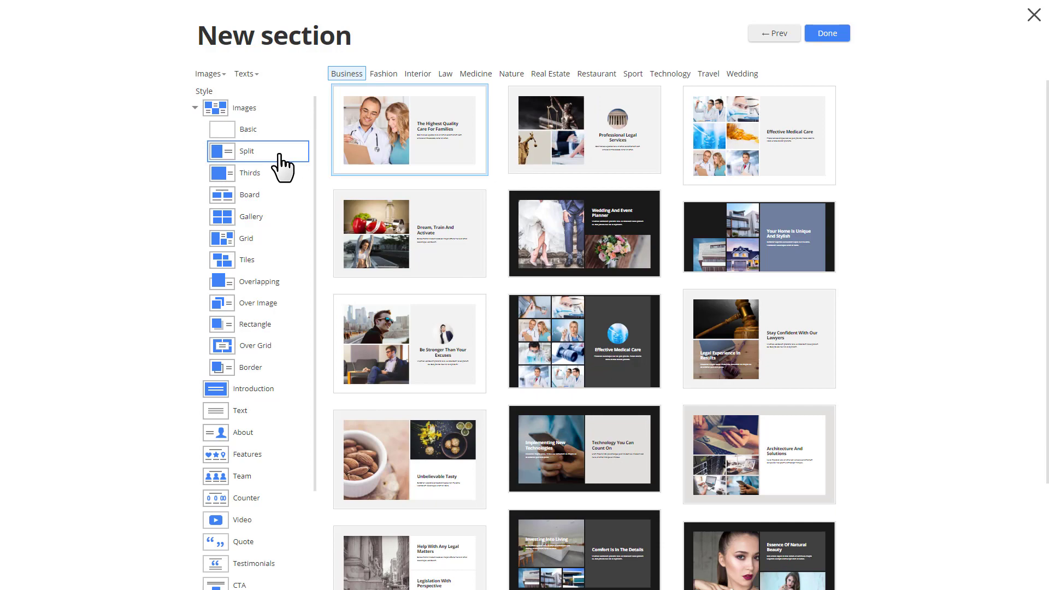
{"action": "left_click", "coordinate": [283, 176]}
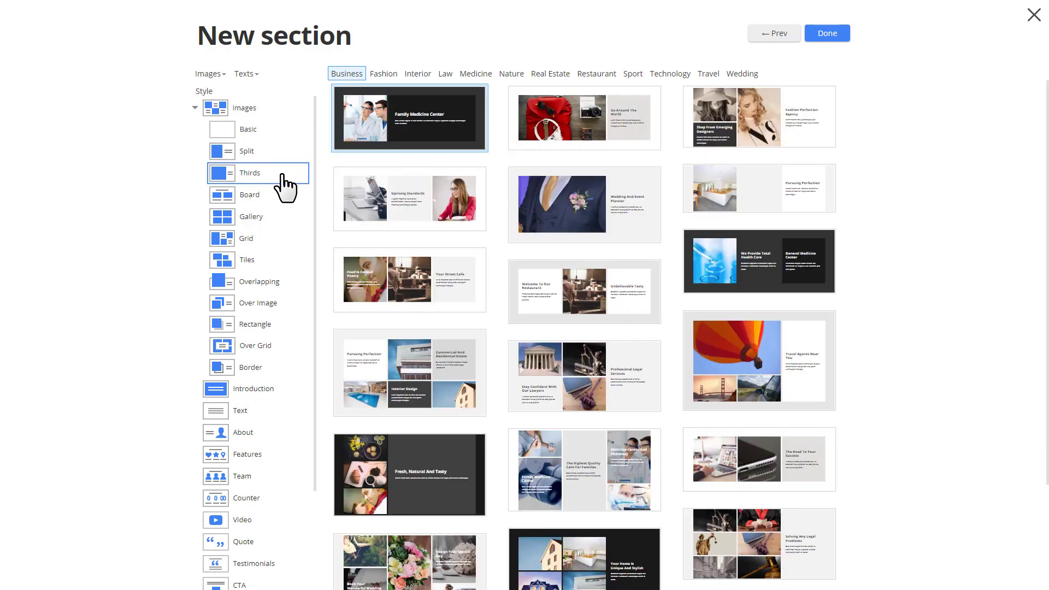
{"action": "scroll", "coordinate": [848, 237], "scroll_direction": "down", "scroll_amount": 3}
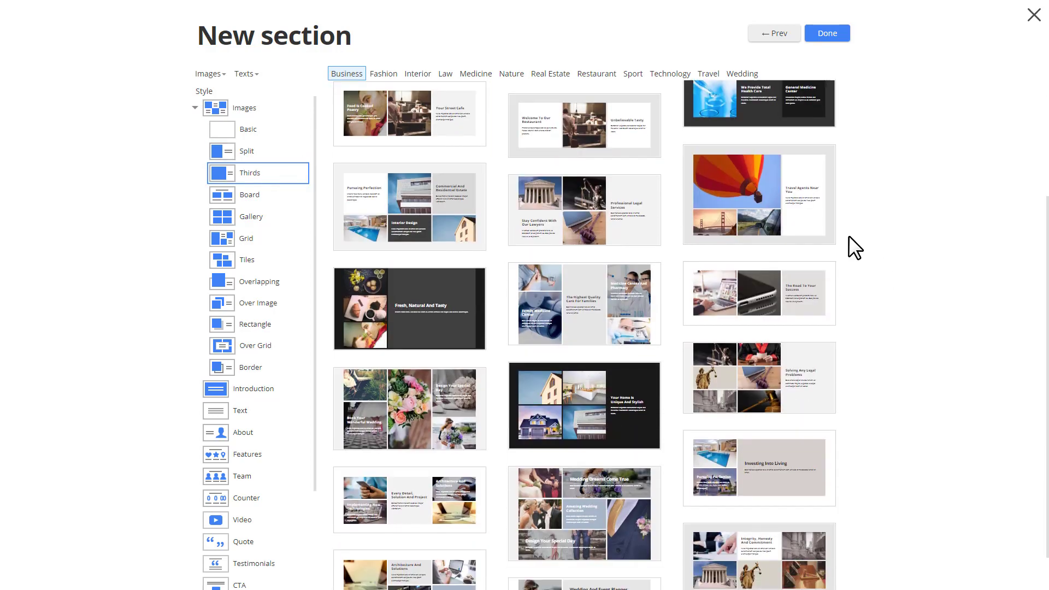
{"action": "scroll", "coordinate": [848, 235], "scroll_direction": "down", "scroll_amount": 4}
{"action": "scroll", "coordinate": [766, 306], "scroll_direction": "up", "scroll_amount": 6}
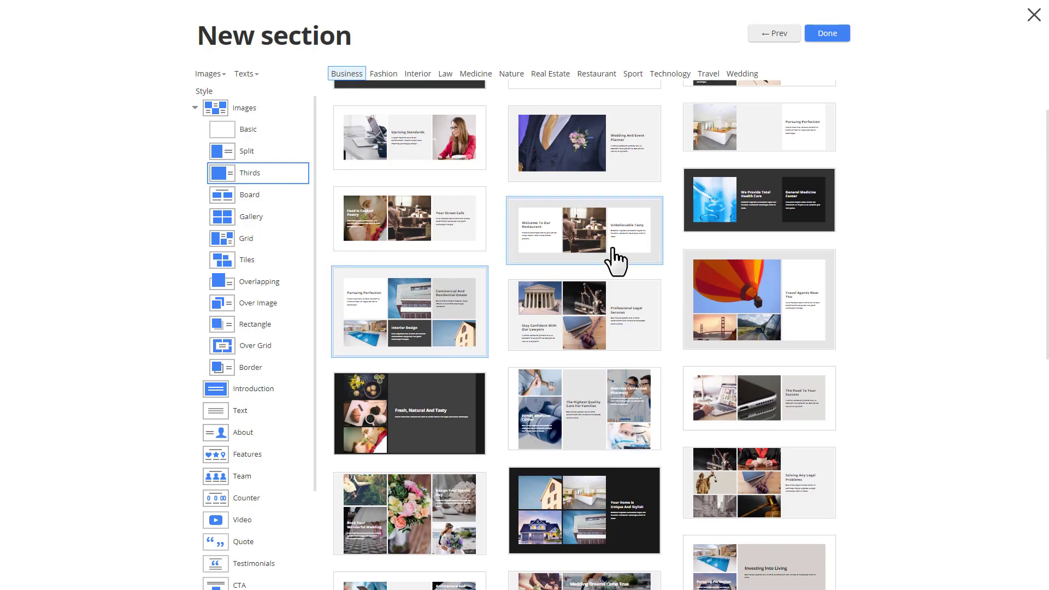
{"action": "left_click", "coordinate": [831, 36]}
- Apply the third Grid-style variant to the new images section
{"action": "left_click", "coordinate": [973, 61]}
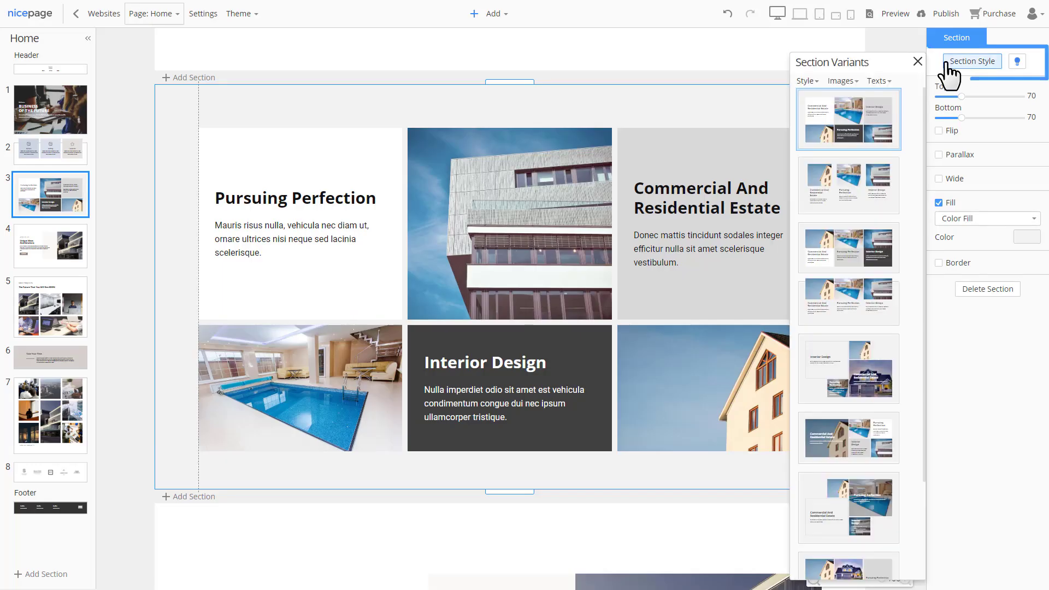
{"action": "left_click", "coordinate": [805, 81]}
{"action": "left_click", "coordinate": [722, 212]}
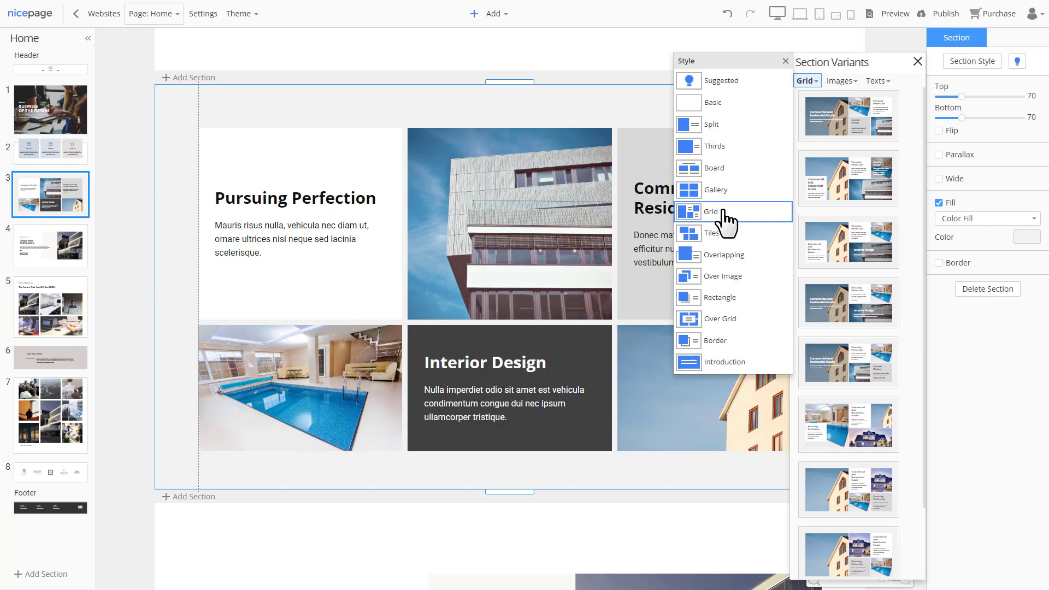
{"action": "left_click_drag", "start_coordinate": [925, 132], "coordinate": [922, 301]}
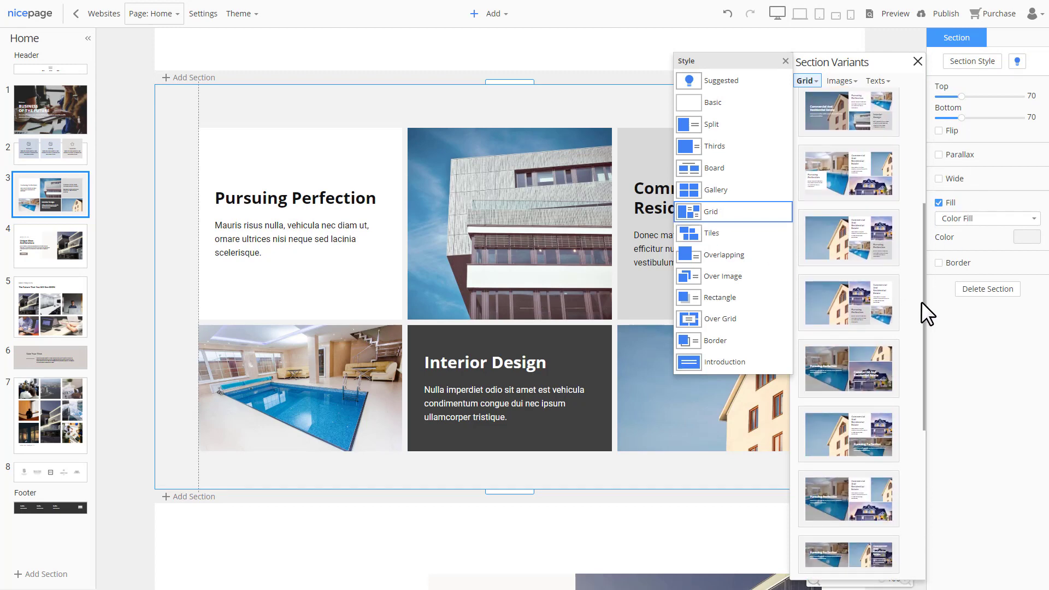
{"action": "left_click", "coordinate": [881, 251]}
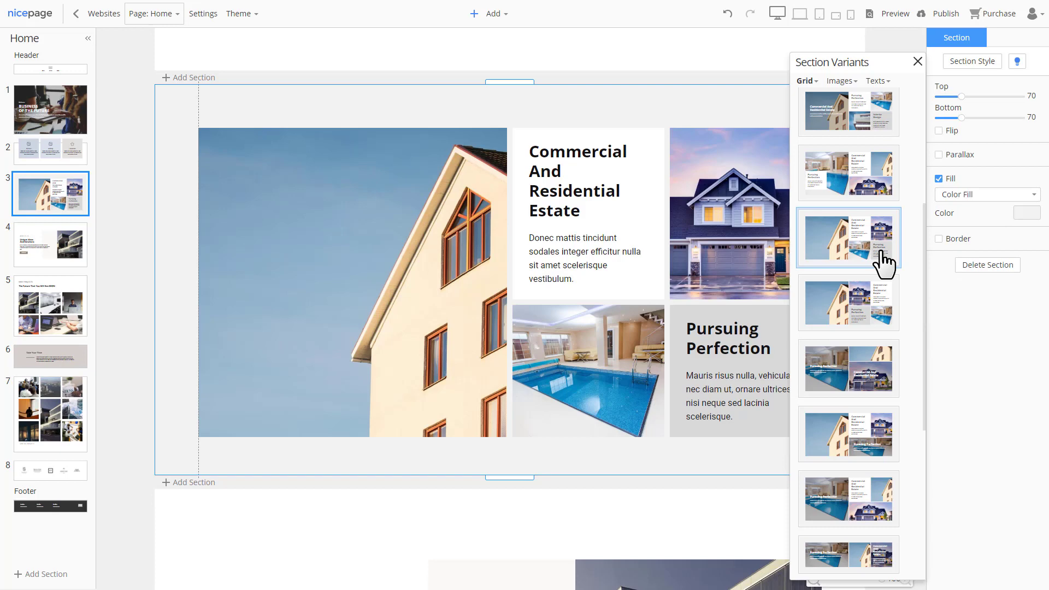
{"action": "left_click", "coordinate": [918, 61]}
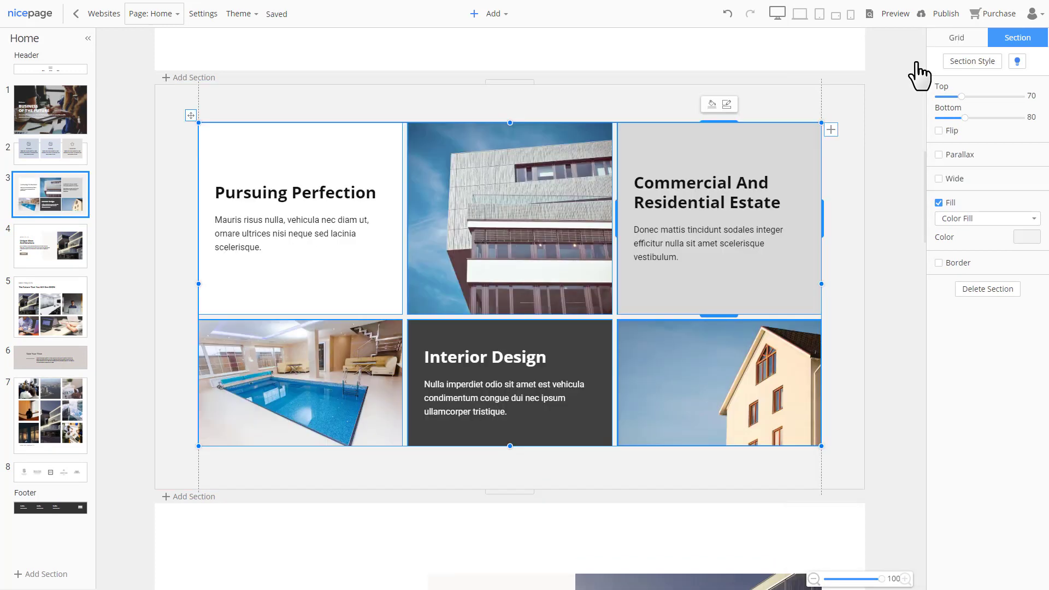
- Set the image grid's cell spacing to 28
{"action": "left_click", "coordinate": [804, 124]}
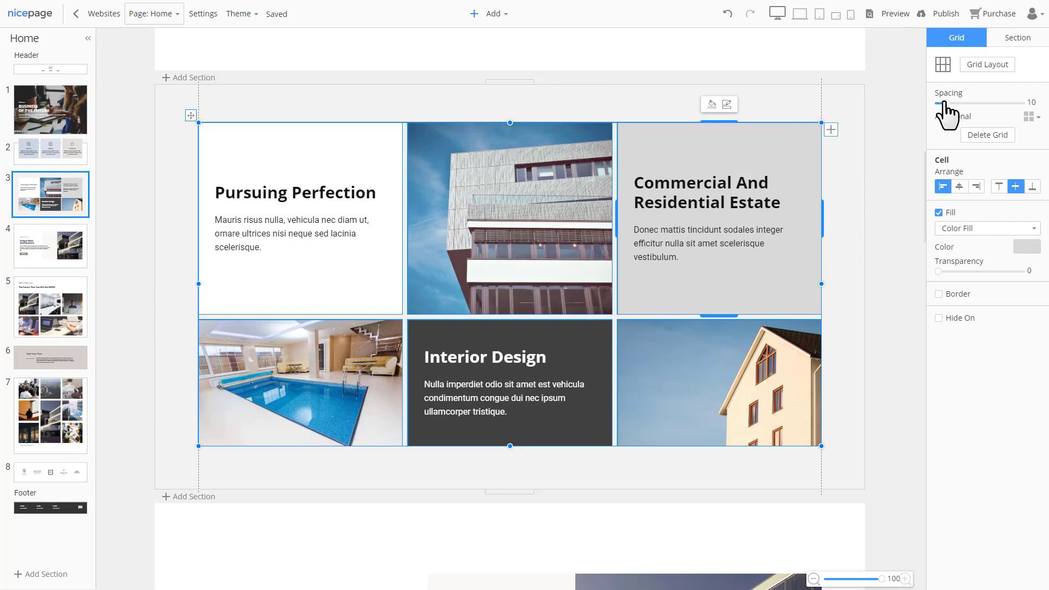
{"action": "left_click_drag", "start_coordinate": [942, 104], "coordinate": [963, 106]}
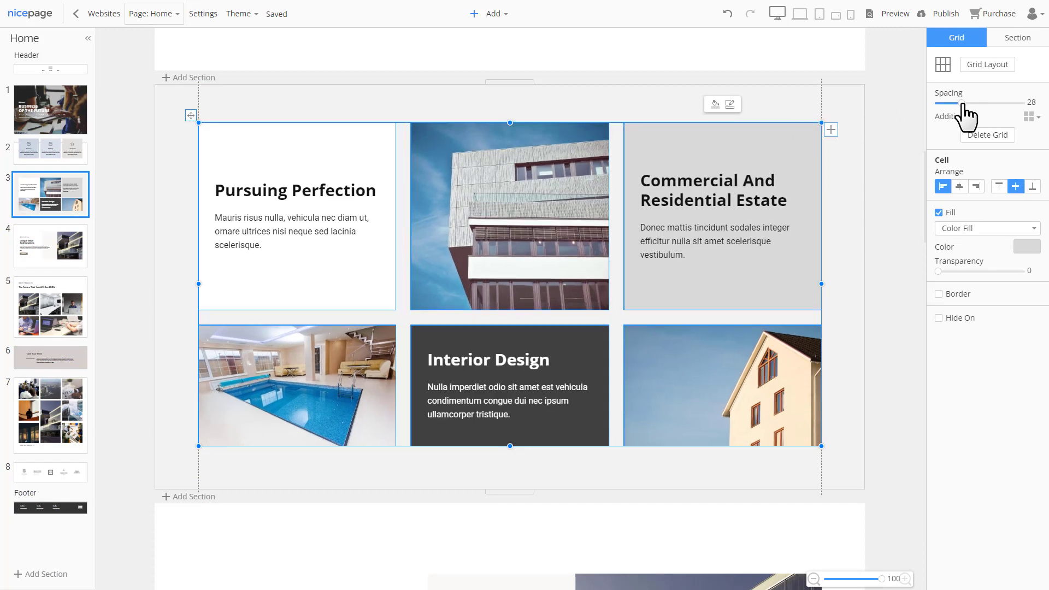
{"action": "left_click", "coordinate": [858, 127]}
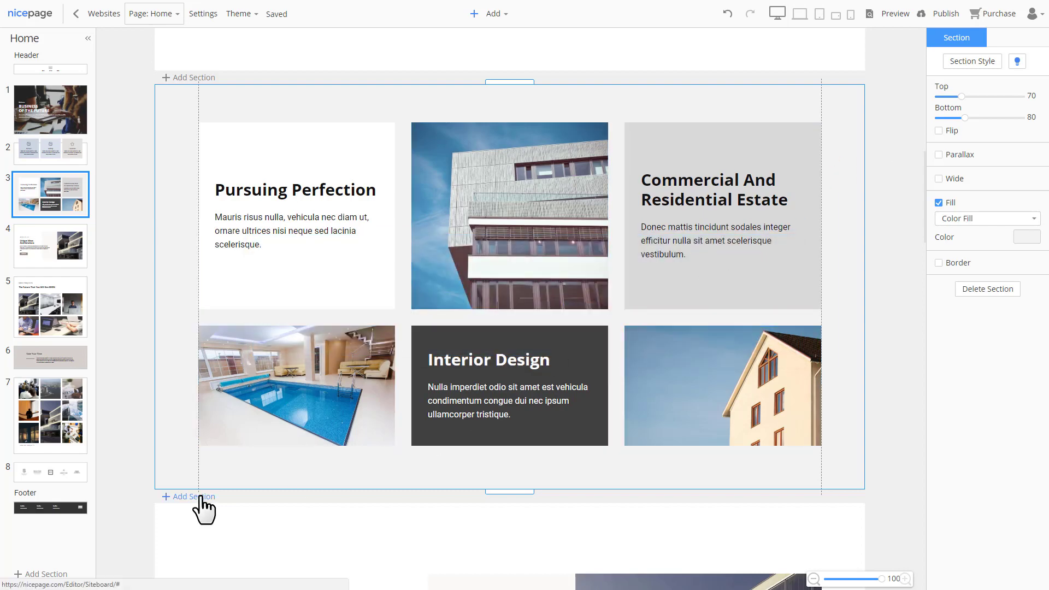
- Insert the Contact Form layout with a Manhattan map and Empire State Building details below the grid
{"action": "left_click", "coordinate": [200, 497]}
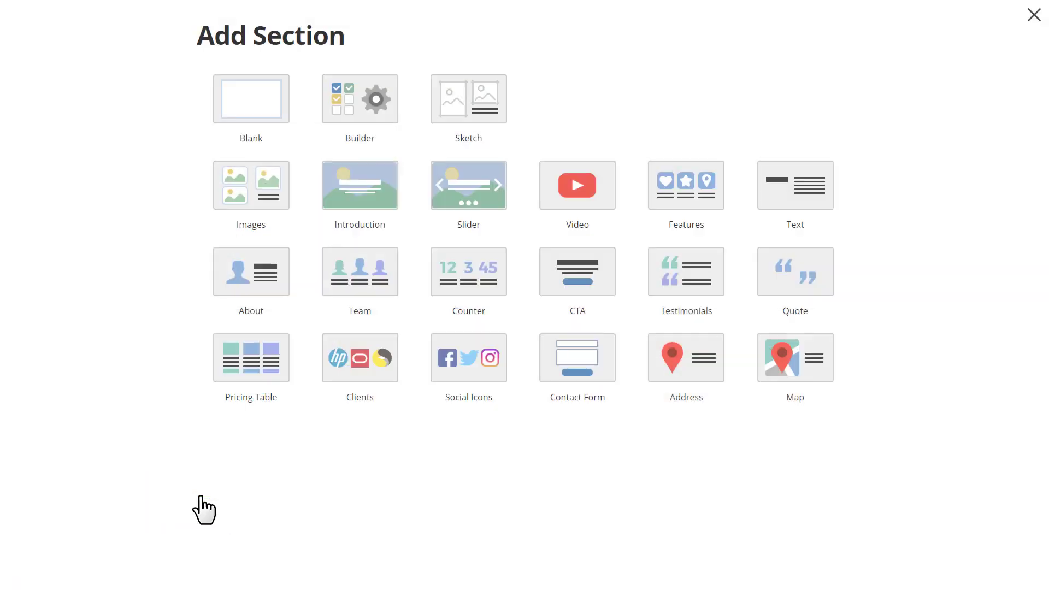
{"action": "left_click", "coordinate": [586, 390]}
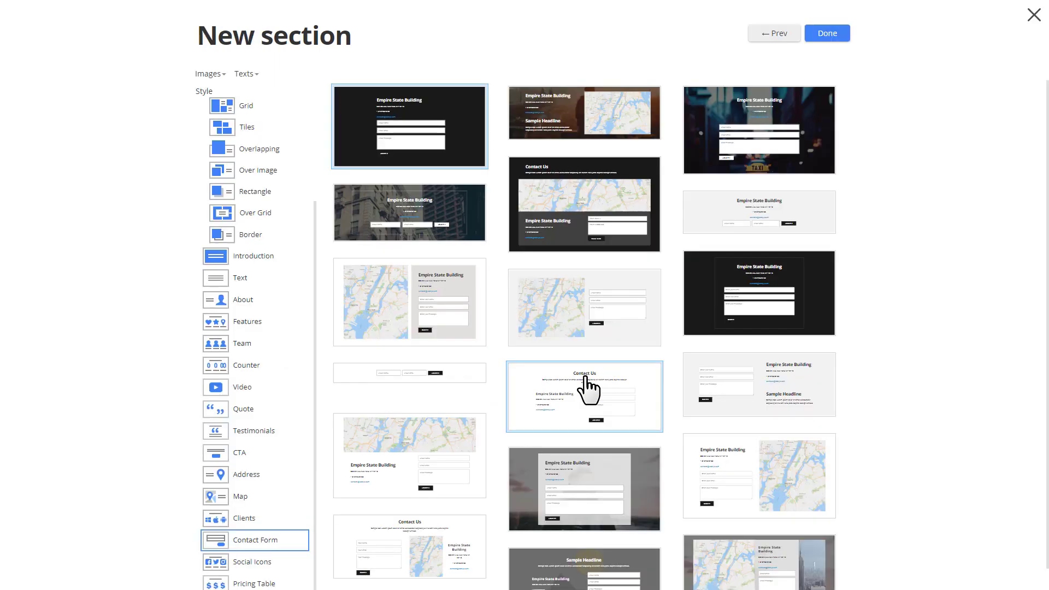
{"action": "left_click", "coordinate": [751, 466]}
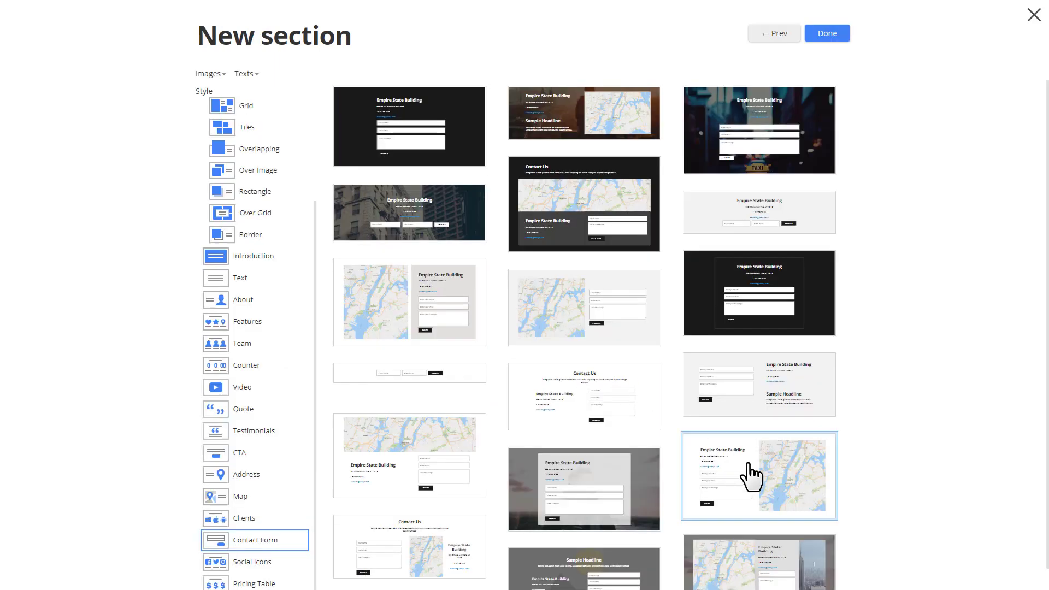
{"action": "left_click", "coordinate": [841, 43]}
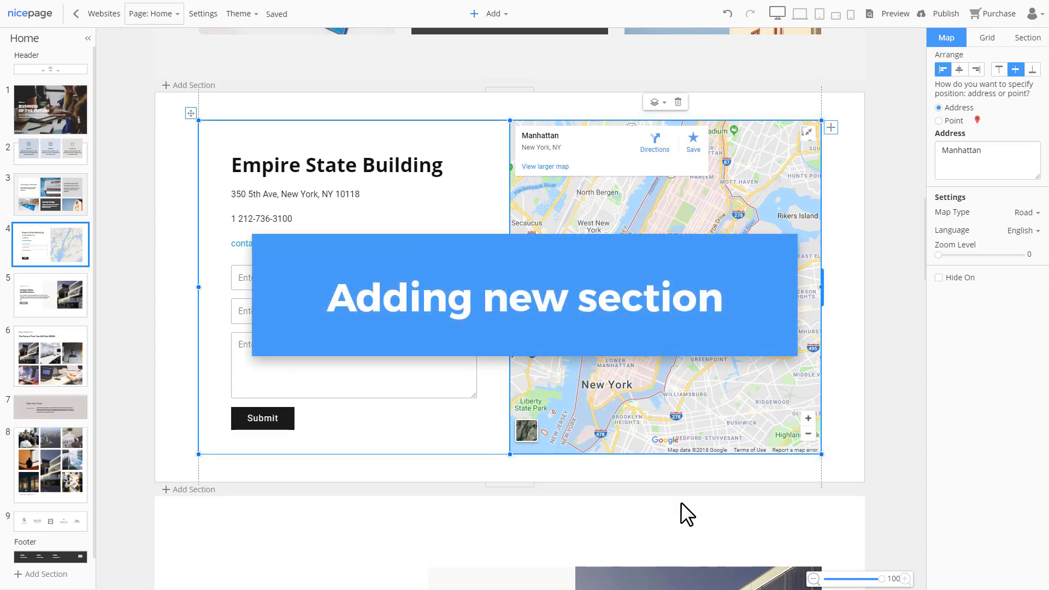
- Open the section Builder and upload all the business photos into My Images
{"action": "left_click", "coordinate": [198, 490]}
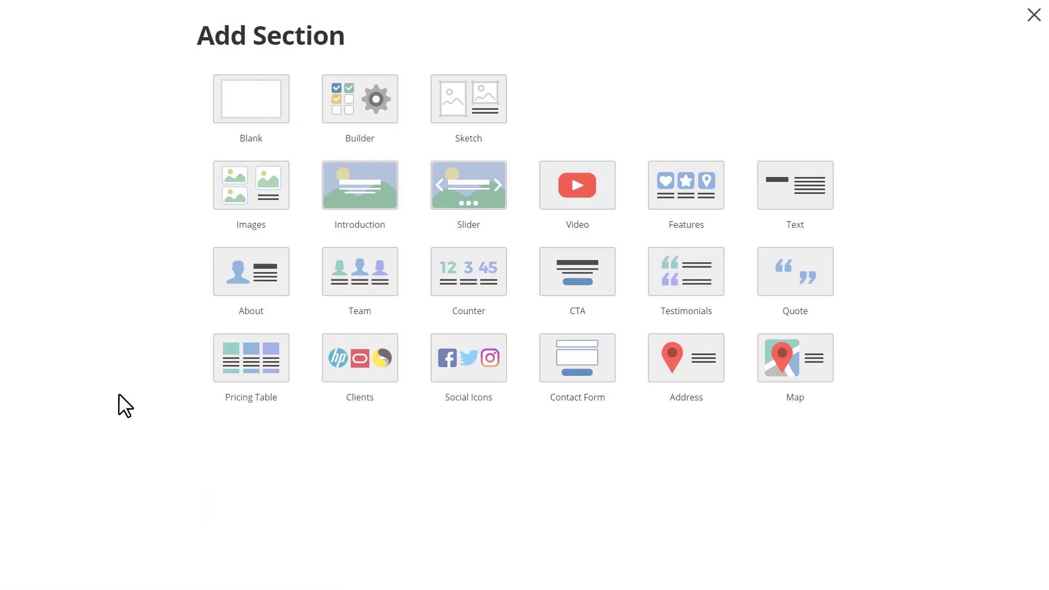
{"action": "left_click", "coordinate": [337, 137]}
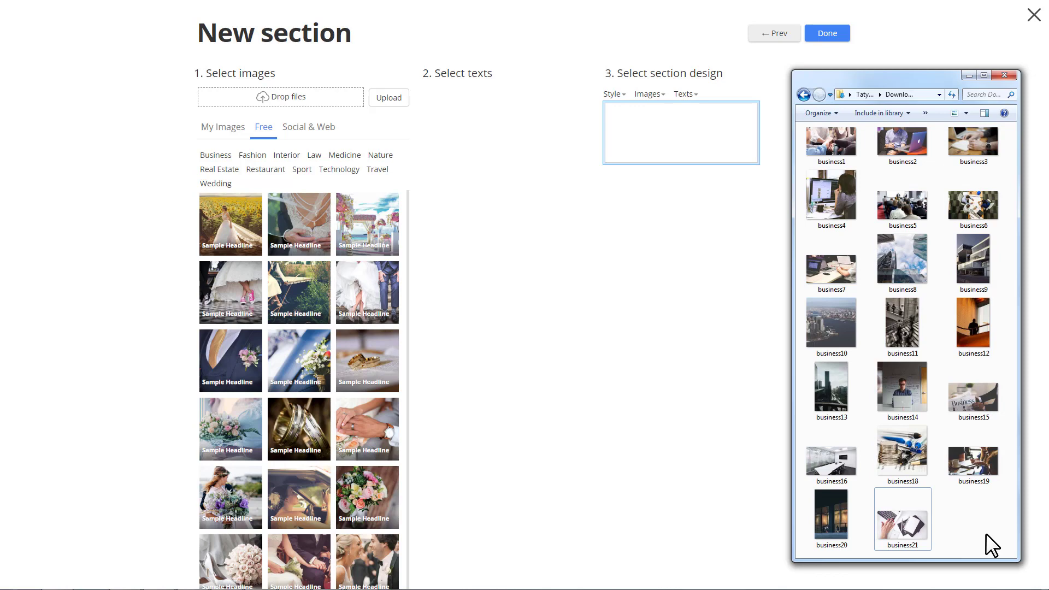
{"action": "key", "text": "ctrl+a"}
{"action": "left_click_drag", "start_coordinate": [904, 472], "coordinate": [261, 370]}
- Pick the coins, laptop, meeting room and skyline photos plus two sample texts, and insert the design
{"action": "left_click", "coordinate": [221, 211]}
{"action": "left_click", "coordinate": [299, 254]}
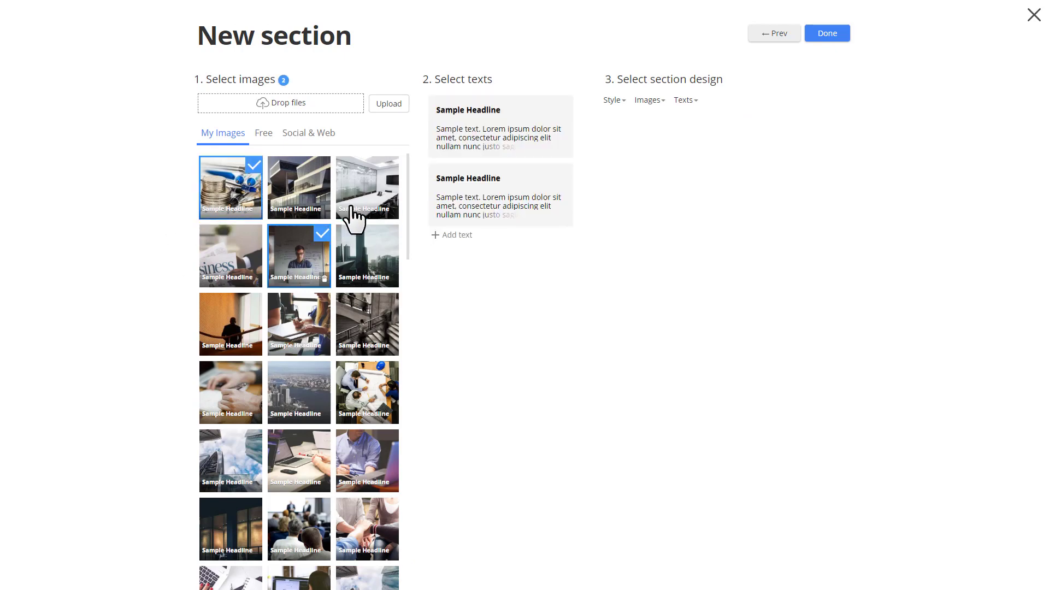
{"action": "left_click", "coordinate": [347, 212]}
{"action": "left_click", "coordinate": [368, 276]}
{"action": "left_click", "coordinate": [452, 218]}
{"action": "left_click", "coordinate": [481, 130]}
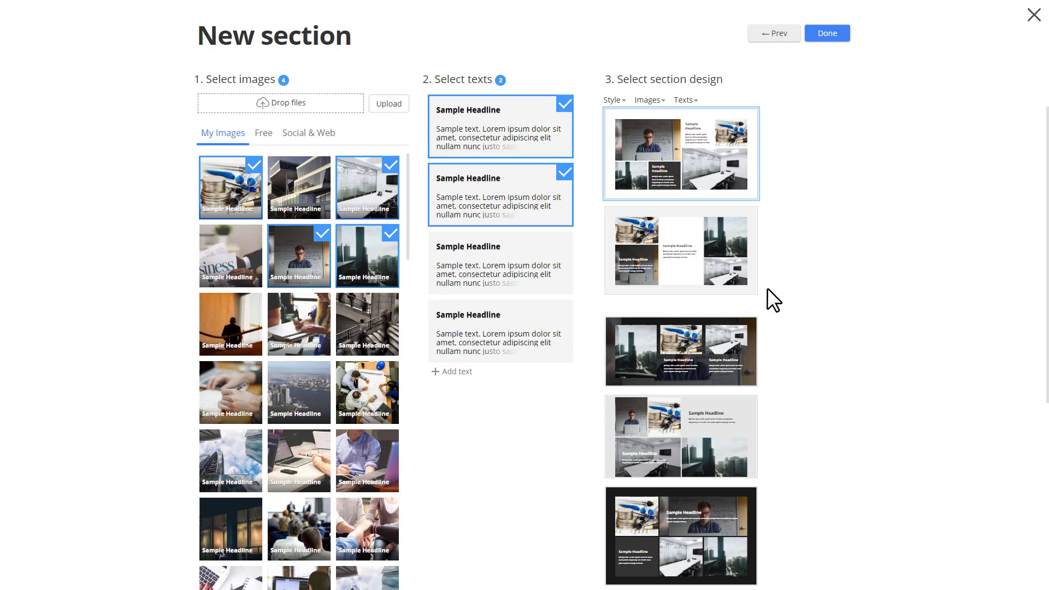
{"action": "scroll", "coordinate": [769, 291], "scroll_direction": "down", "scroll_amount": 10}
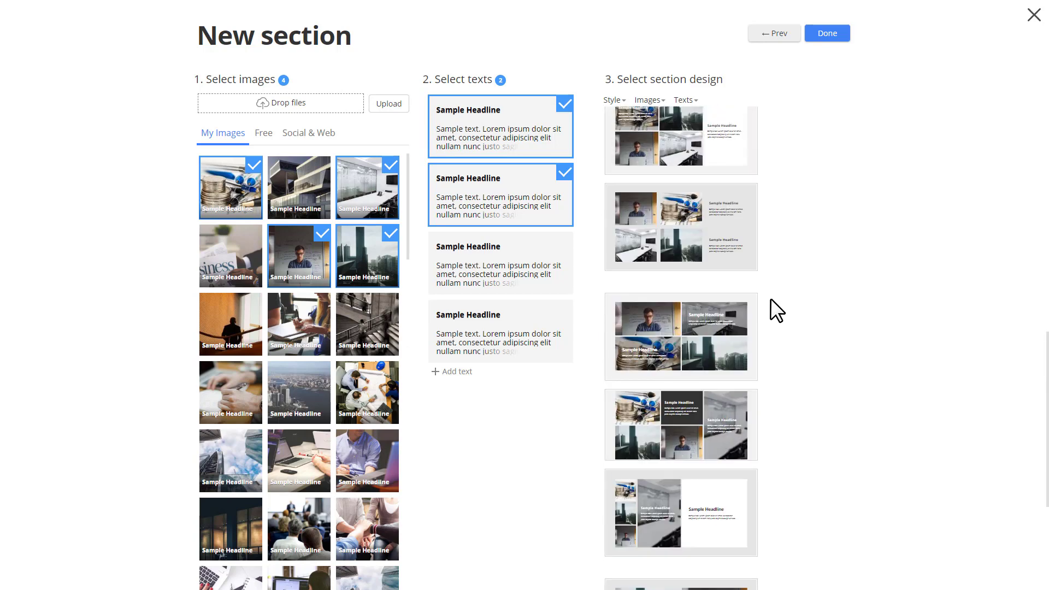
{"action": "scroll", "coordinate": [771, 300], "scroll_direction": "up", "scroll_amount": 3}
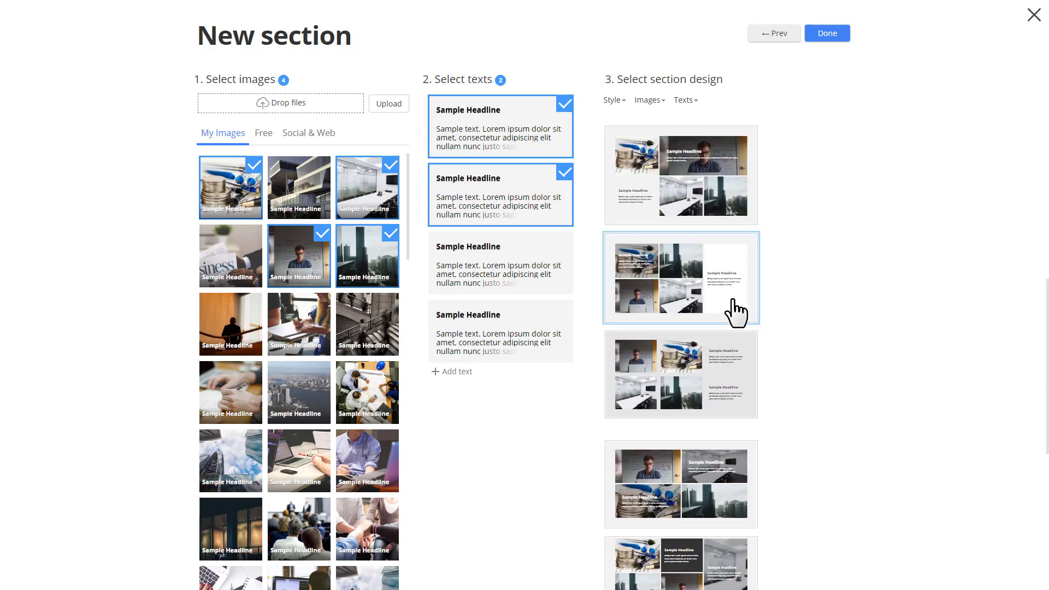
{"action": "left_click", "coordinate": [828, 34]}
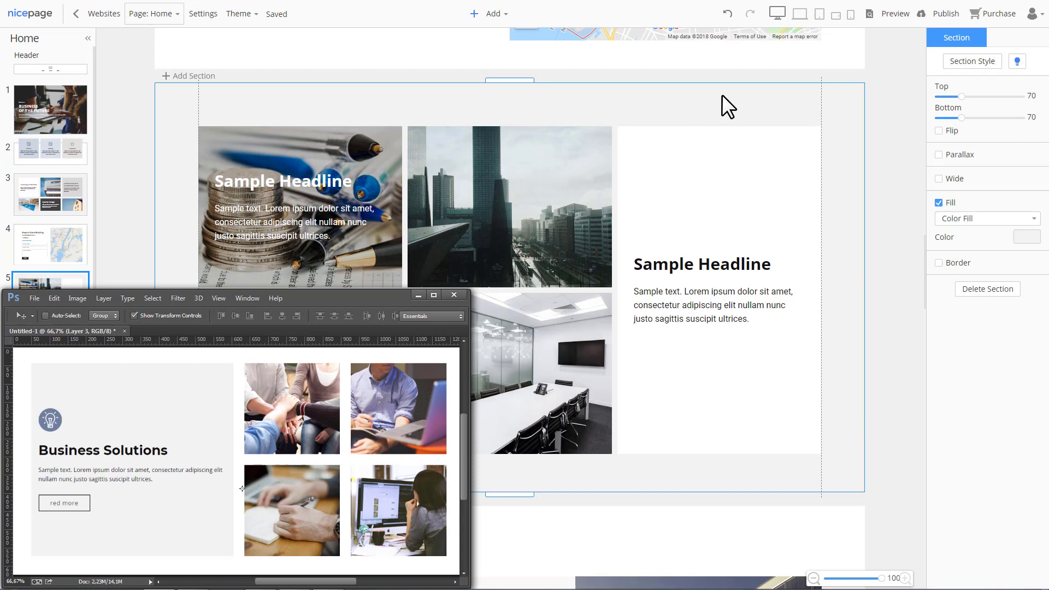
- Minimize the Photoshop mockup and insert a blank section about 500px tall below the photos
{"action": "left_click", "coordinate": [415, 293]}
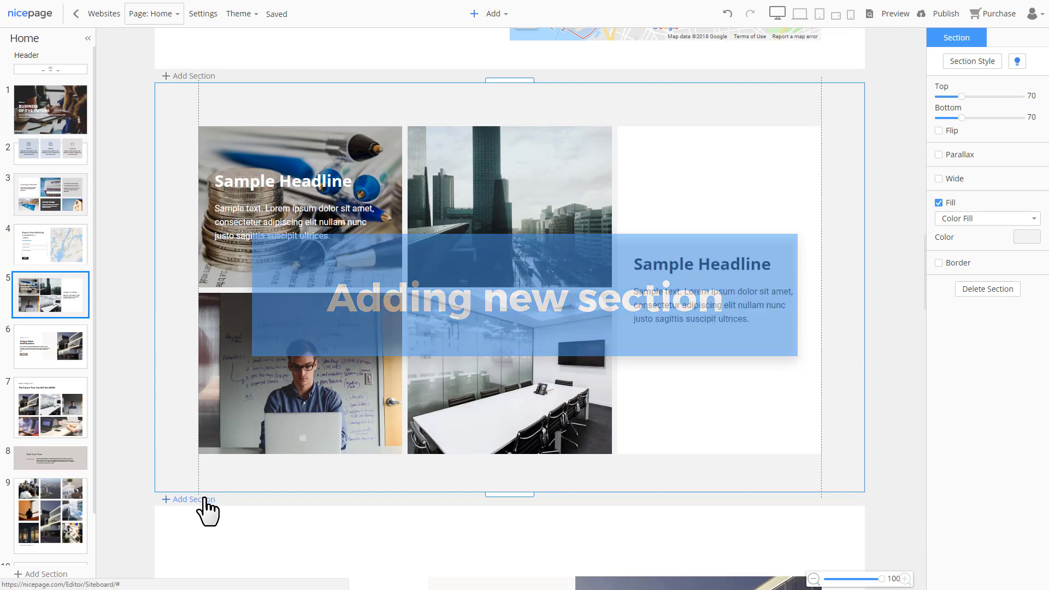
{"action": "left_click", "coordinate": [207, 499]}
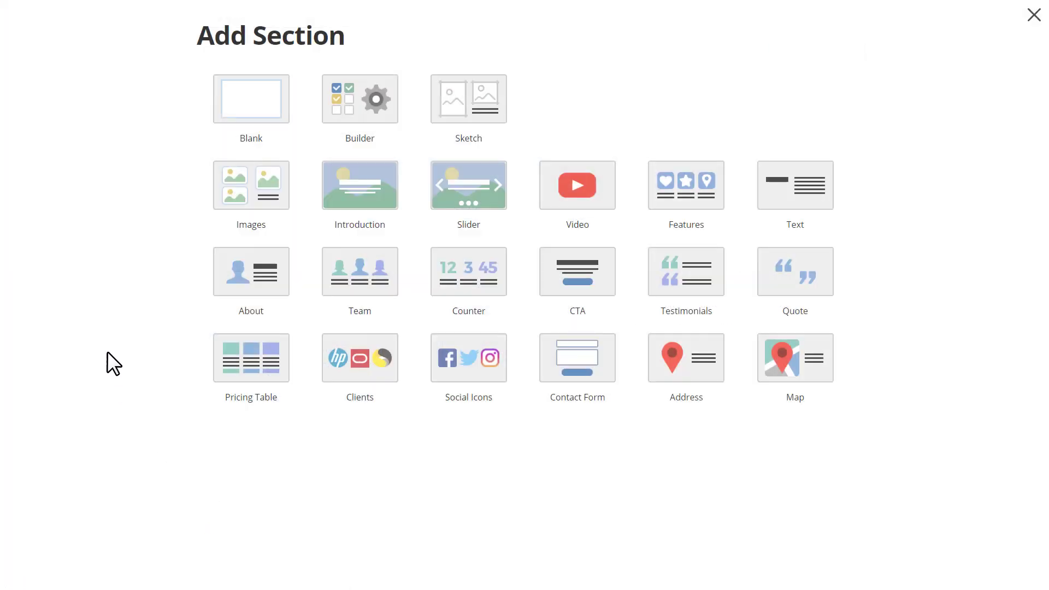
{"action": "left_click", "coordinate": [265, 130]}
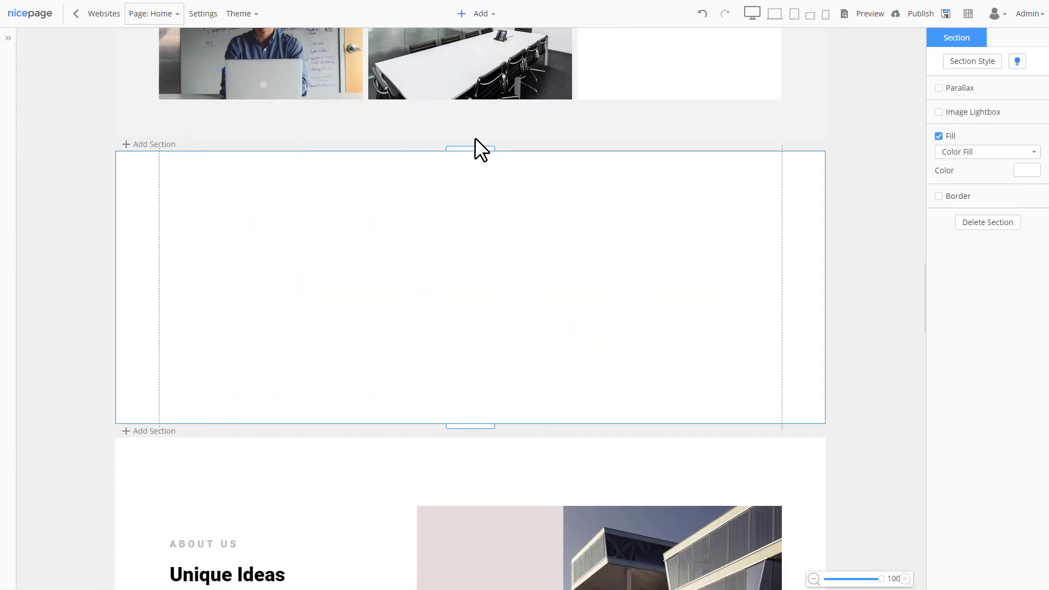
{"action": "left_click_drag", "start_coordinate": [477, 65], "coordinate": [481, 147]}
- Insert a Split grid with one large and four small image cells into the blank section
{"action": "left_click", "coordinate": [494, 20]}
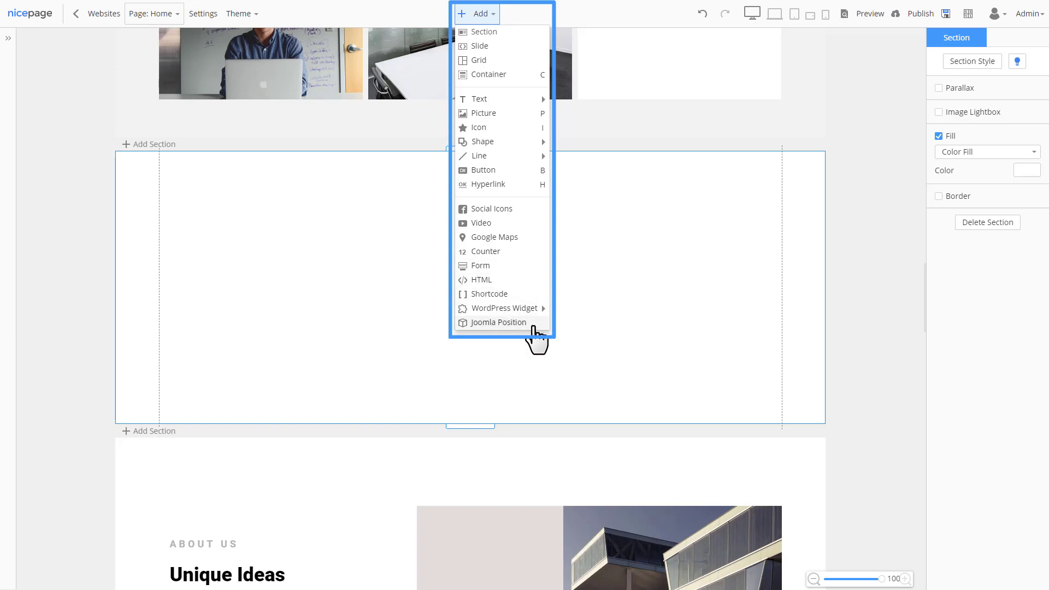
{"action": "left_click", "coordinate": [493, 62]}
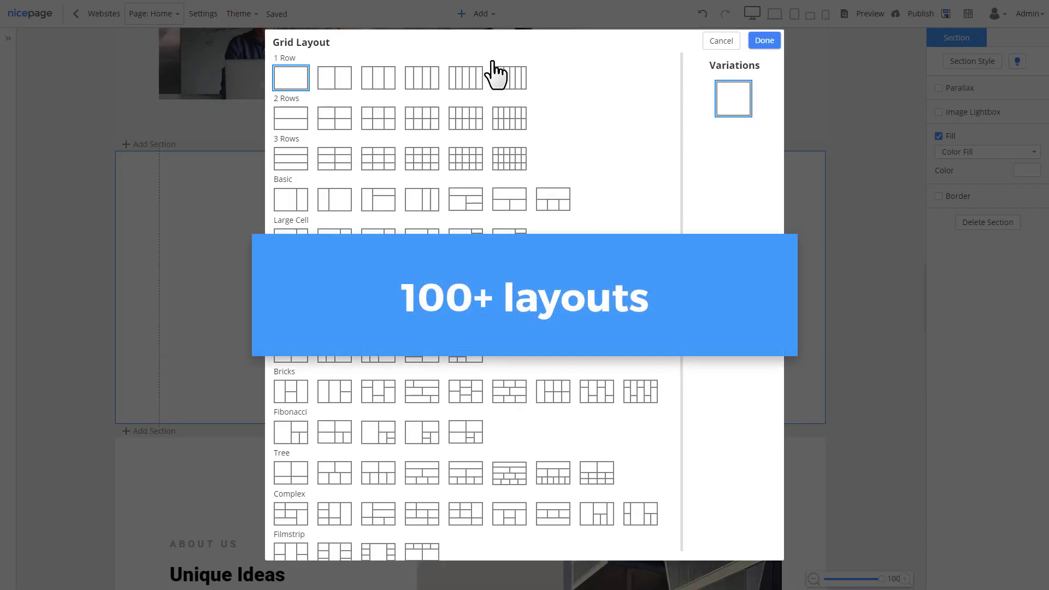
{"action": "left_click", "coordinate": [430, 320]}
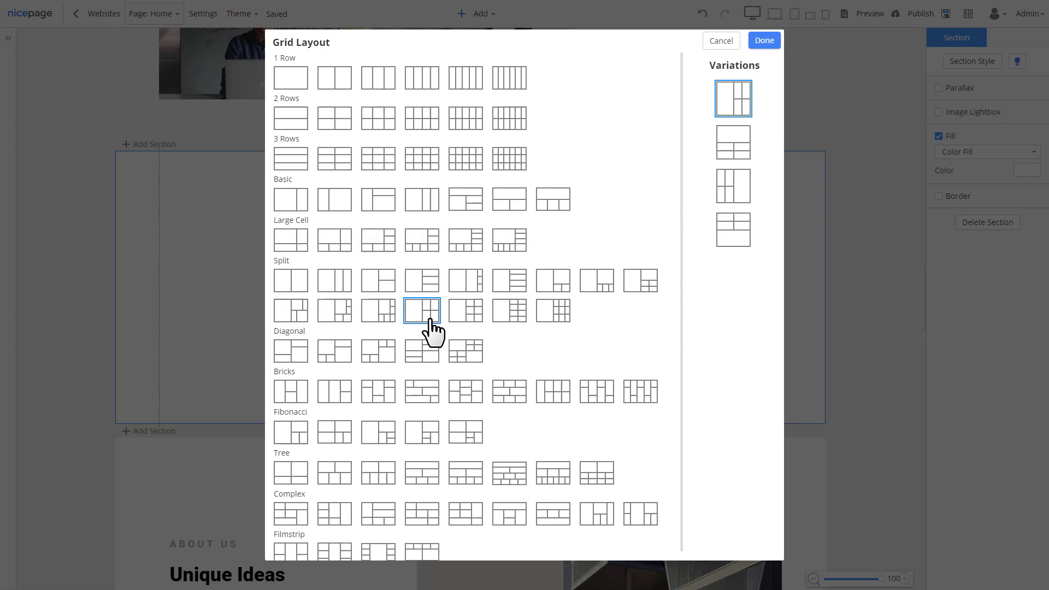
{"action": "left_click", "coordinate": [773, 40]}
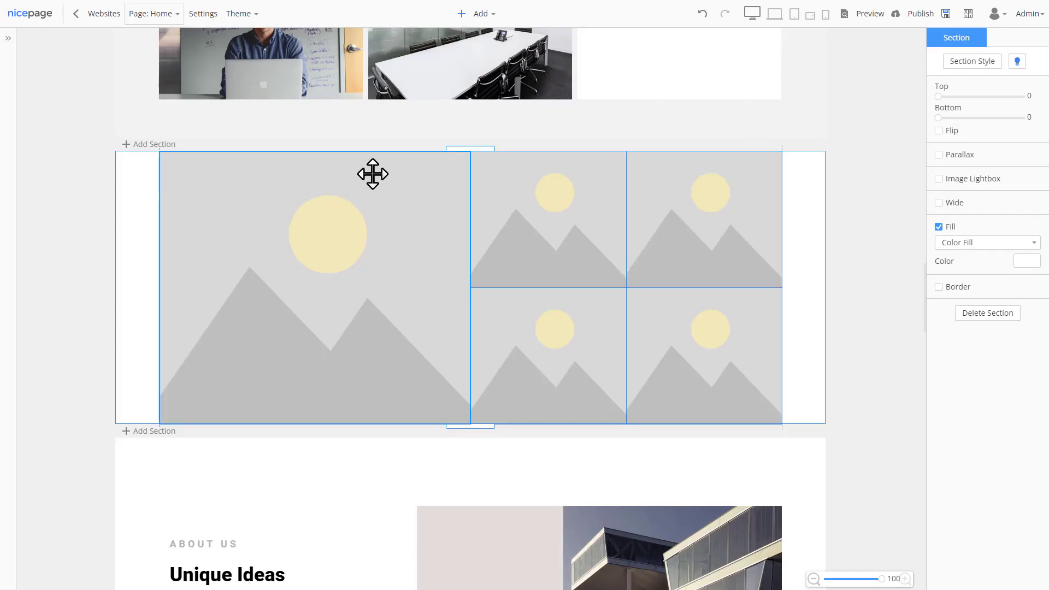
- Resize the grid and centre it, leaving 106px at each side and 40px above and below
{"action": "left_click", "coordinate": [372, 174]}
{"action": "left_click_drag", "start_coordinate": [471, 152], "coordinate": [471, 195]}
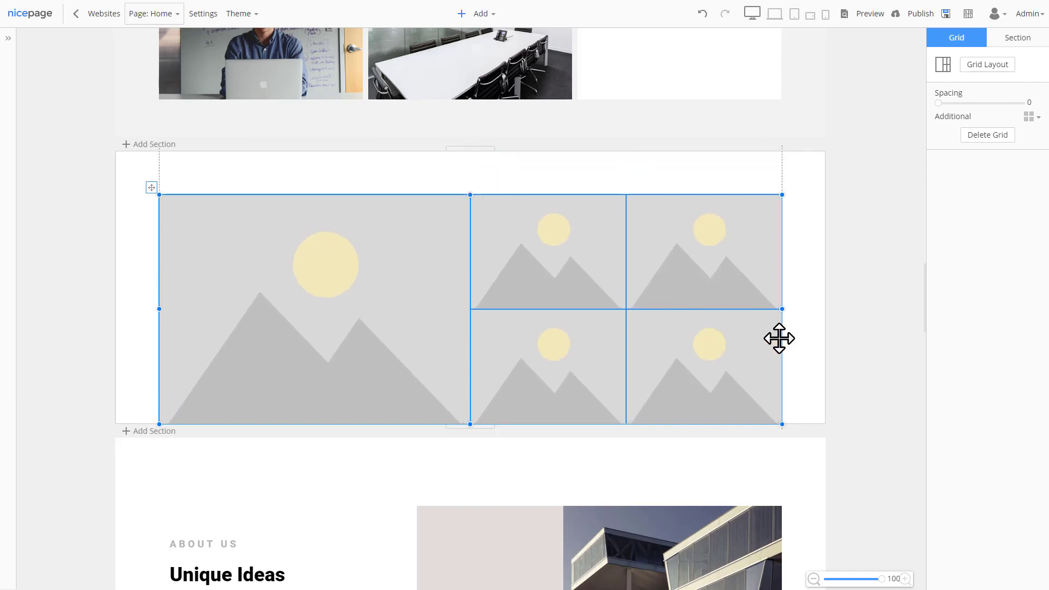
{"action": "left_click_drag", "start_coordinate": [783, 309], "coordinate": [667, 311]}
{"action": "left_click_drag", "start_coordinate": [148, 187], "coordinate": [209, 169]}
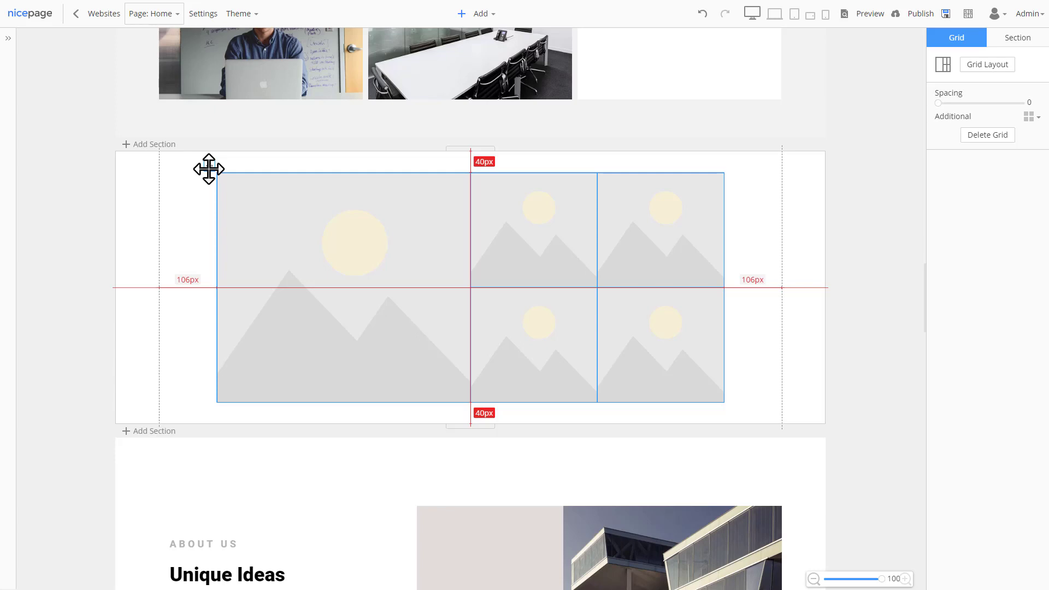
{"action": "left_click_drag", "start_coordinate": [209, 169], "coordinate": [207, 169]}
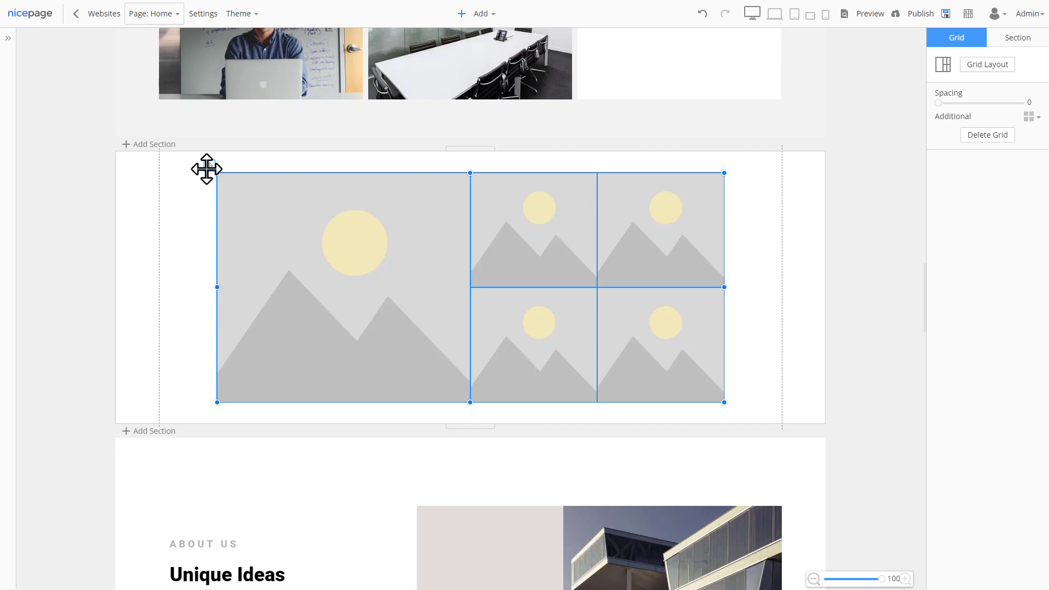
{"action": "key", "text": "alt+Tab"}
- Drag business1 through business4 from Explorer into the four small grid cells
{"action": "left_click_drag", "start_coordinate": [52, 150], "coordinate": [534, 230]}
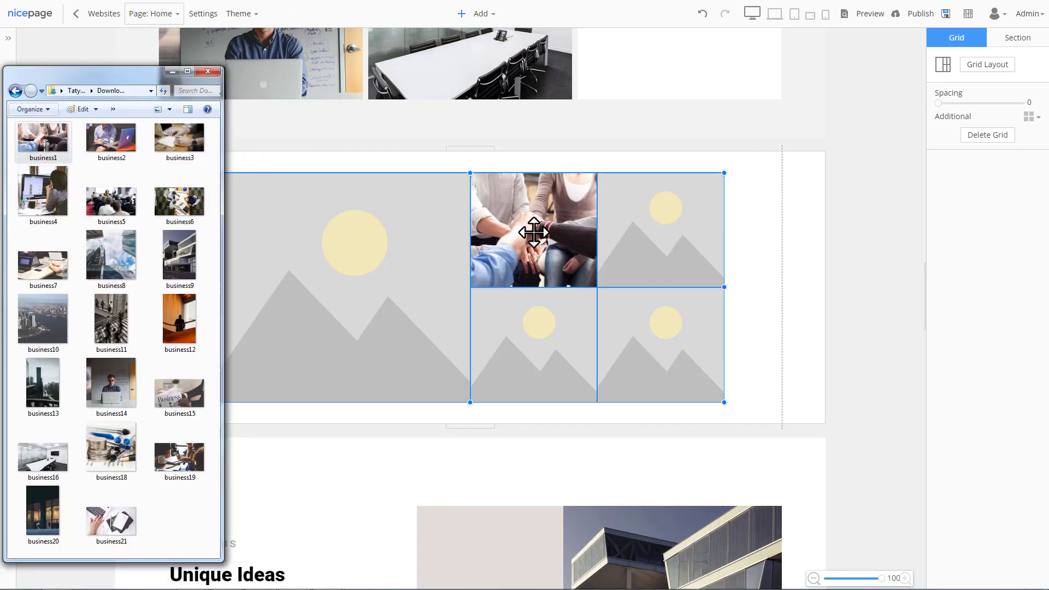
{"action": "left_click_drag", "start_coordinate": [111, 141], "coordinate": [681, 241]}
{"action": "left_click_drag", "start_coordinate": [180, 138], "coordinate": [533, 339]}
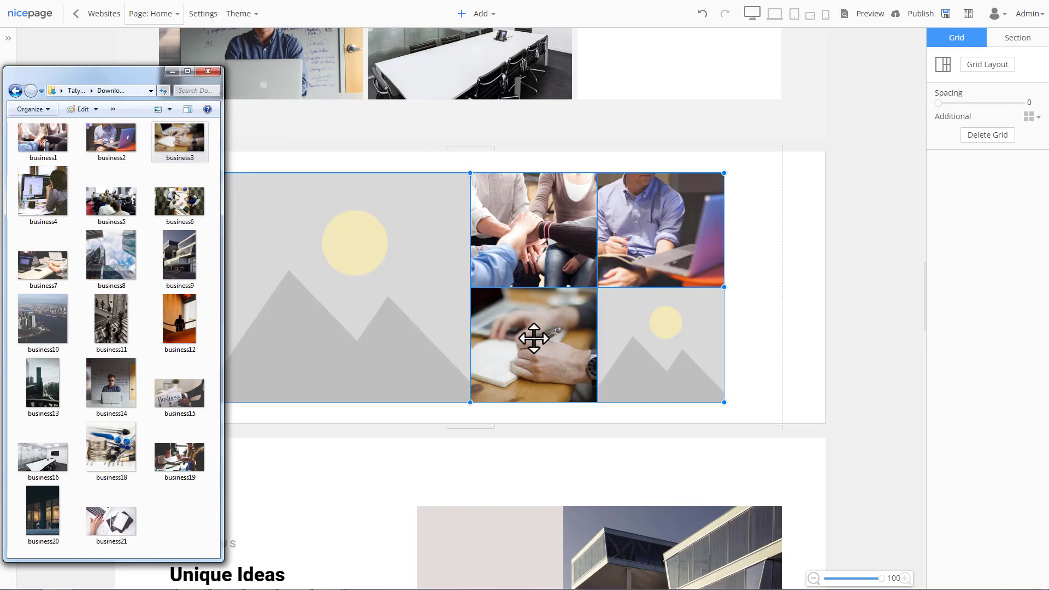
{"action": "left_click_drag", "start_coordinate": [43, 191], "coordinate": [696, 379]}
- Set the grid's cell spacing to 32
{"action": "left_click", "coordinate": [748, 367]}
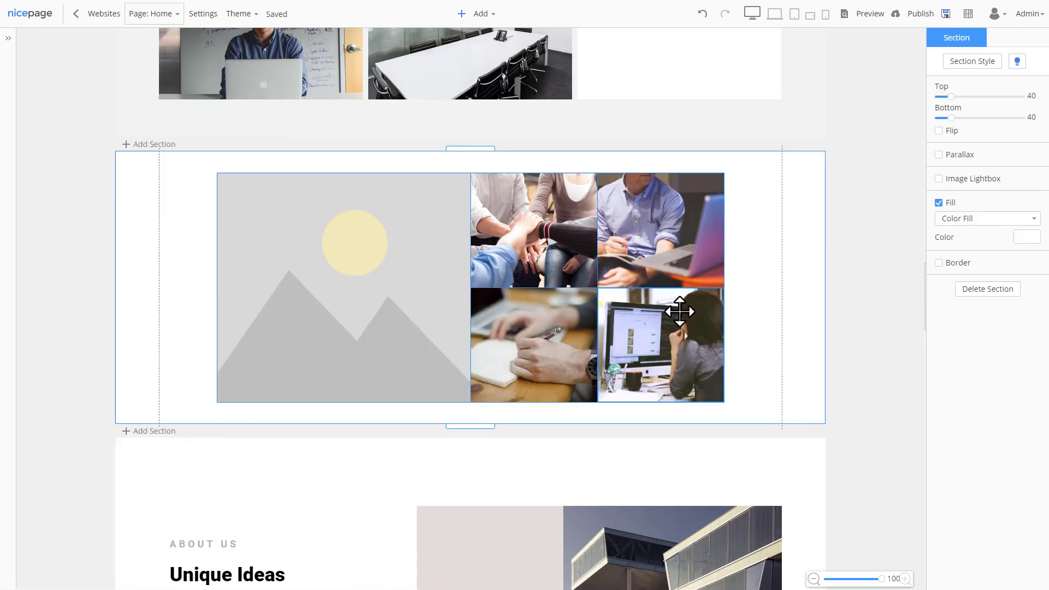
{"action": "left_click", "coordinate": [251, 175]}
{"action": "left_click_drag", "start_coordinate": [938, 103], "coordinate": [964, 107]}
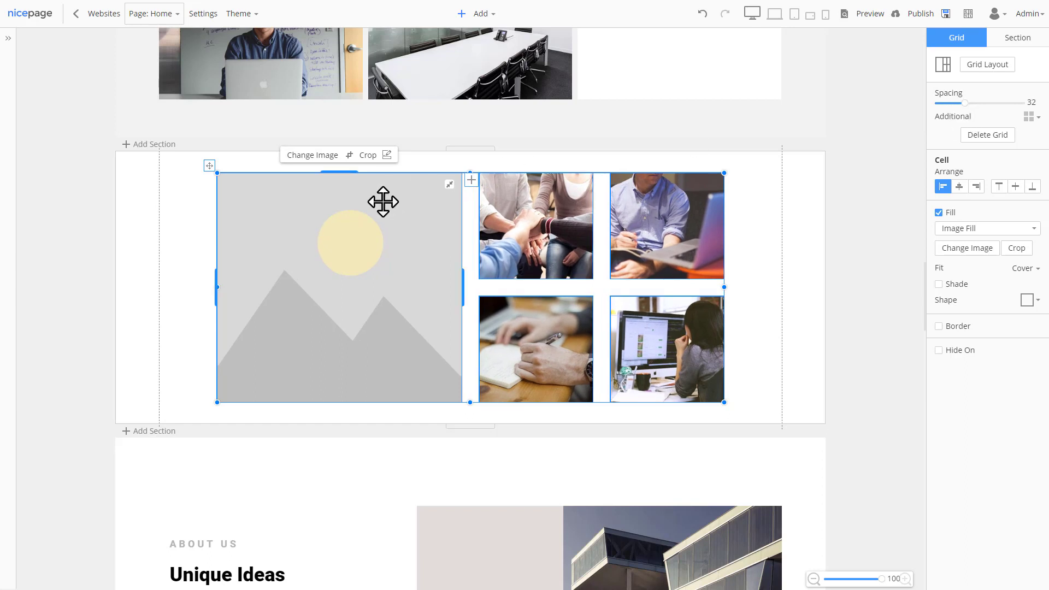
- Give the large cell a Color Fill, recrop the hands photo, and swap it to bottom-right
{"action": "left_click", "coordinate": [1026, 232]}
{"action": "left_click", "coordinate": [960, 244]}
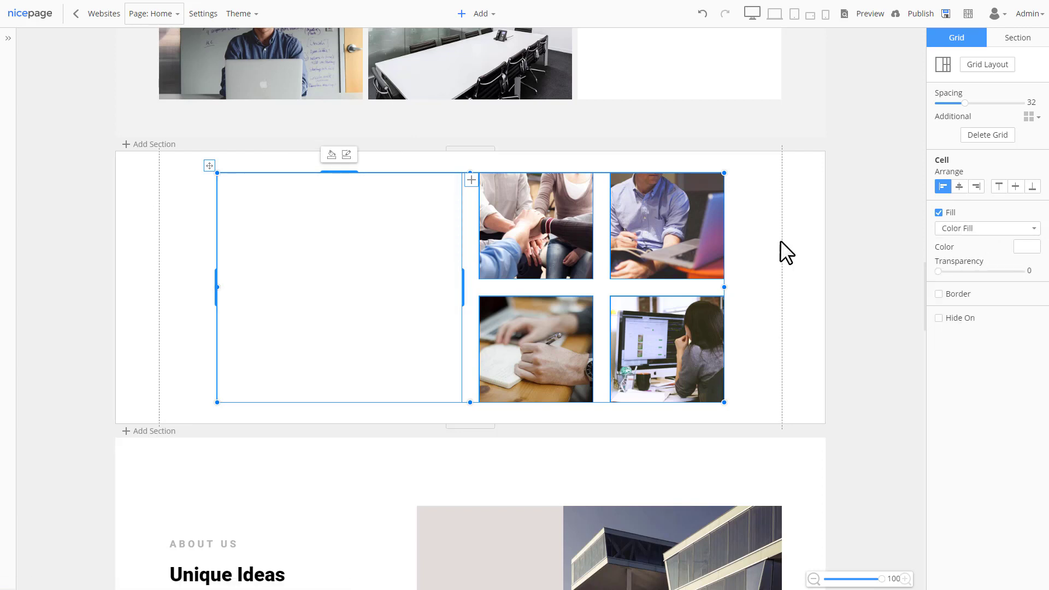
{"action": "left_click", "coordinate": [568, 180]}
{"action": "left_click", "coordinate": [563, 155]}
{"action": "left_click_drag", "start_coordinate": [513, 212], "coordinate": [534, 211]}
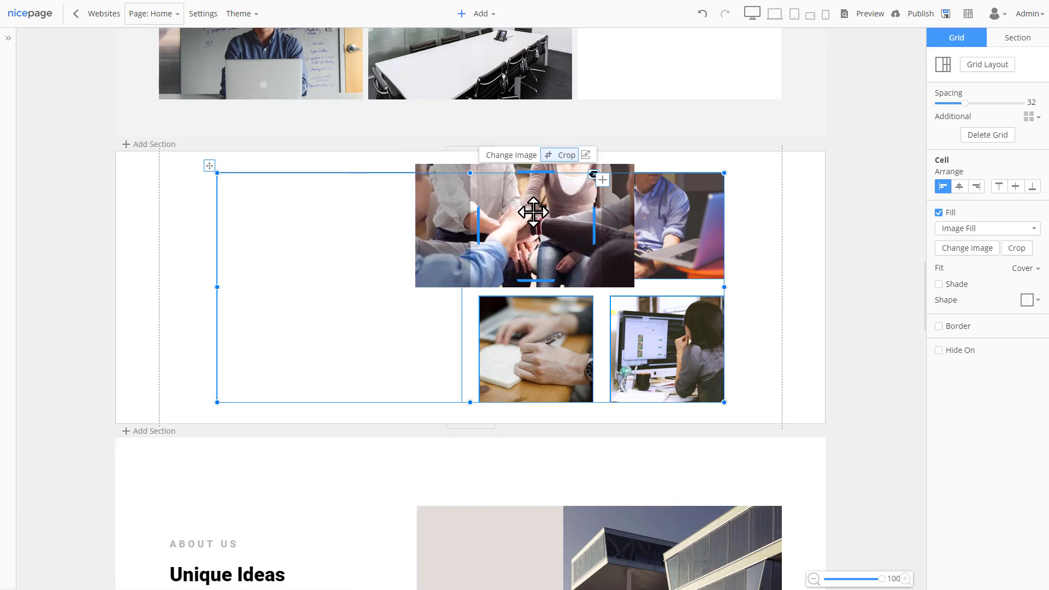
{"action": "left_click", "coordinate": [567, 156]}
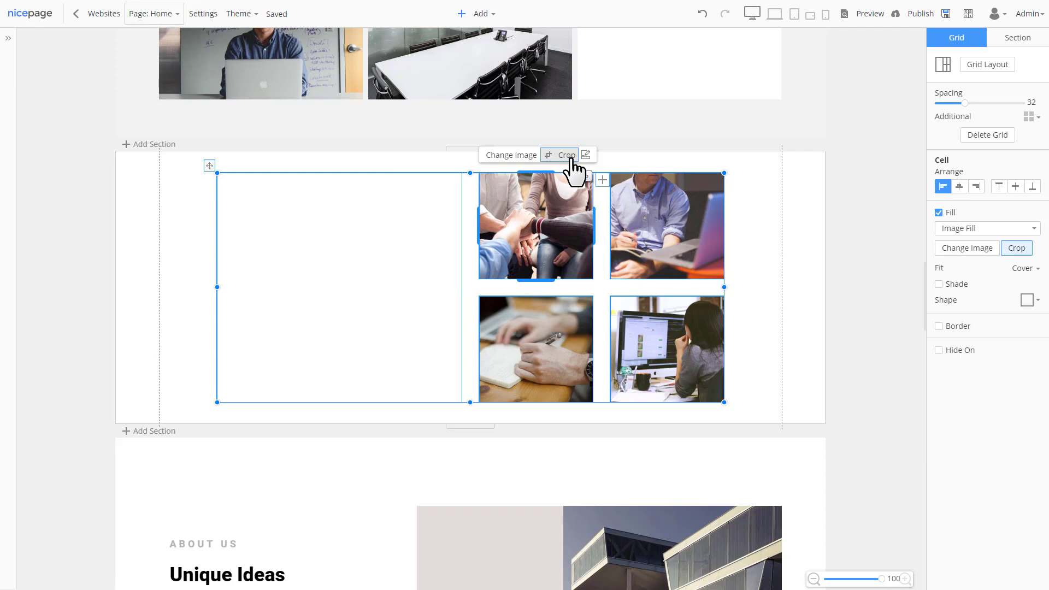
{"action": "left_click", "coordinate": [585, 198]}
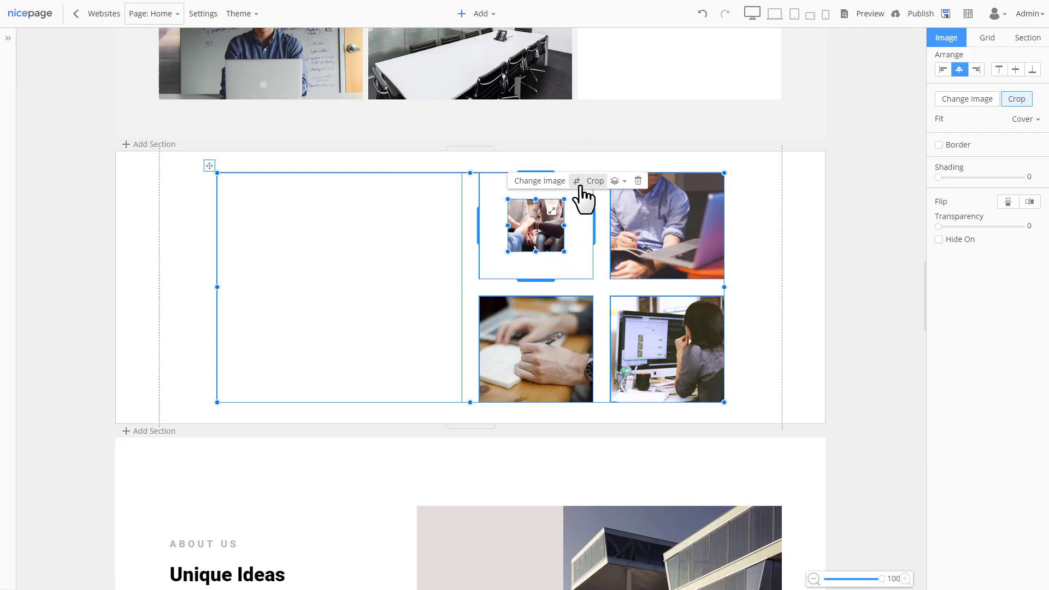
{"action": "left_click", "coordinate": [553, 212]}
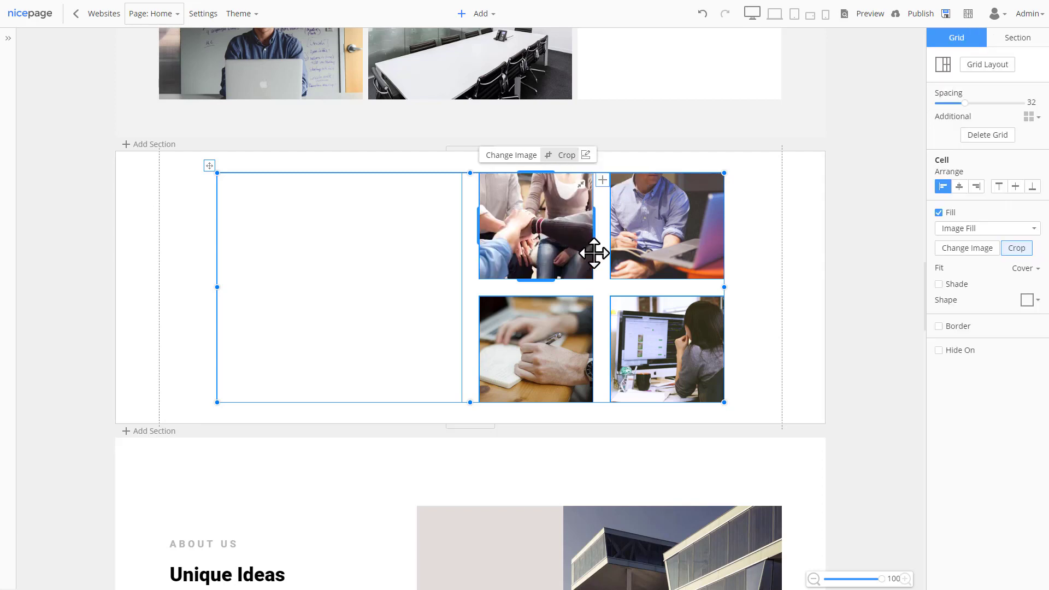
{"action": "left_click_drag", "start_coordinate": [594, 253], "coordinate": [678, 347]}
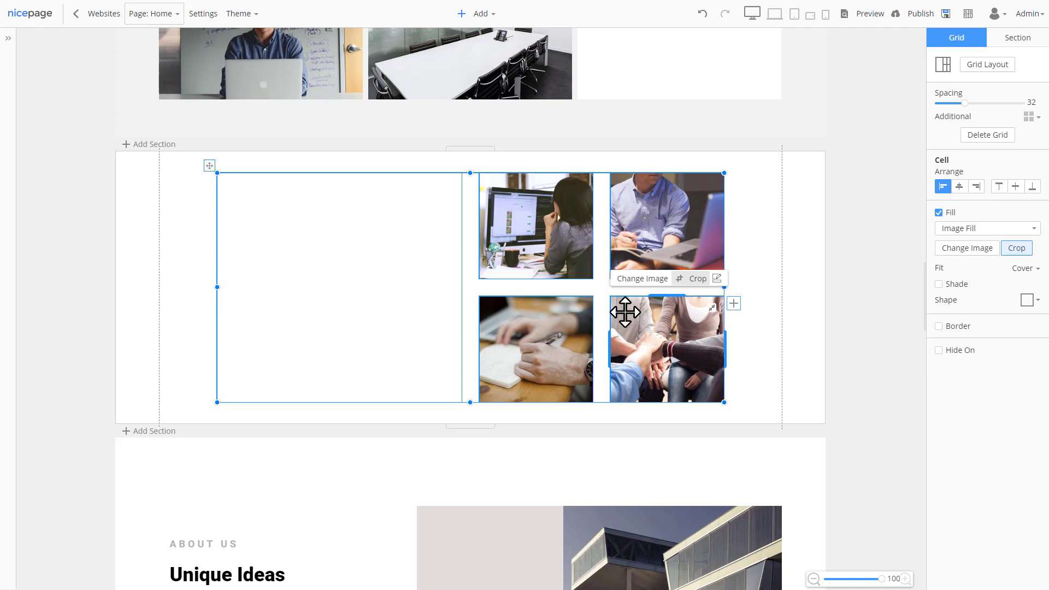
- Swap the hands photo back to top-left and Ctrl-drag a copy into the large cell
{"action": "left_click_drag", "start_coordinate": [626, 312], "coordinate": [529, 236]}
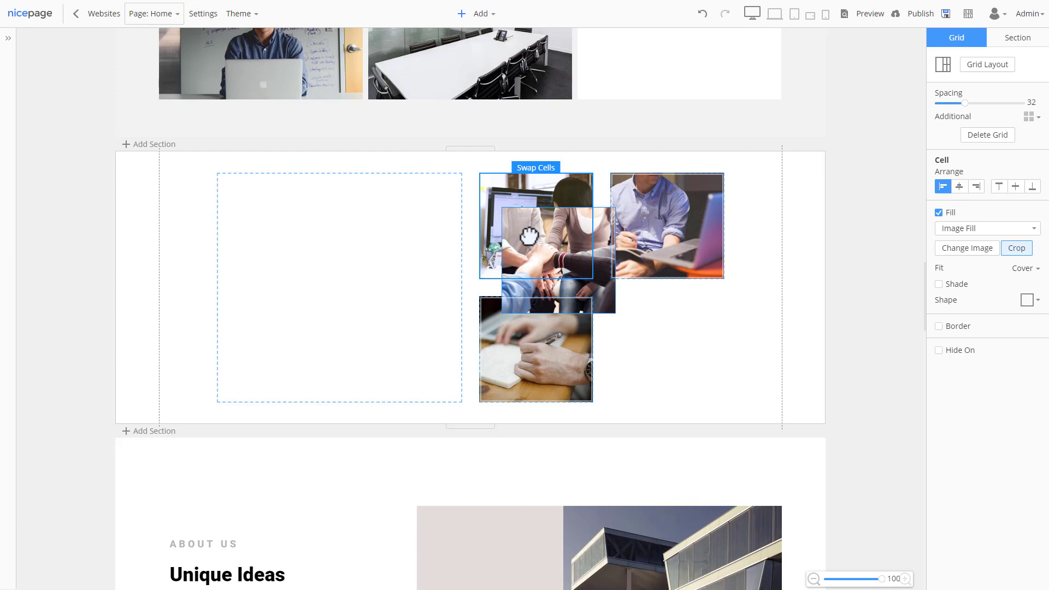
{"action": "left_click_drag", "start_coordinate": [529, 236], "coordinate": [529, 236]}
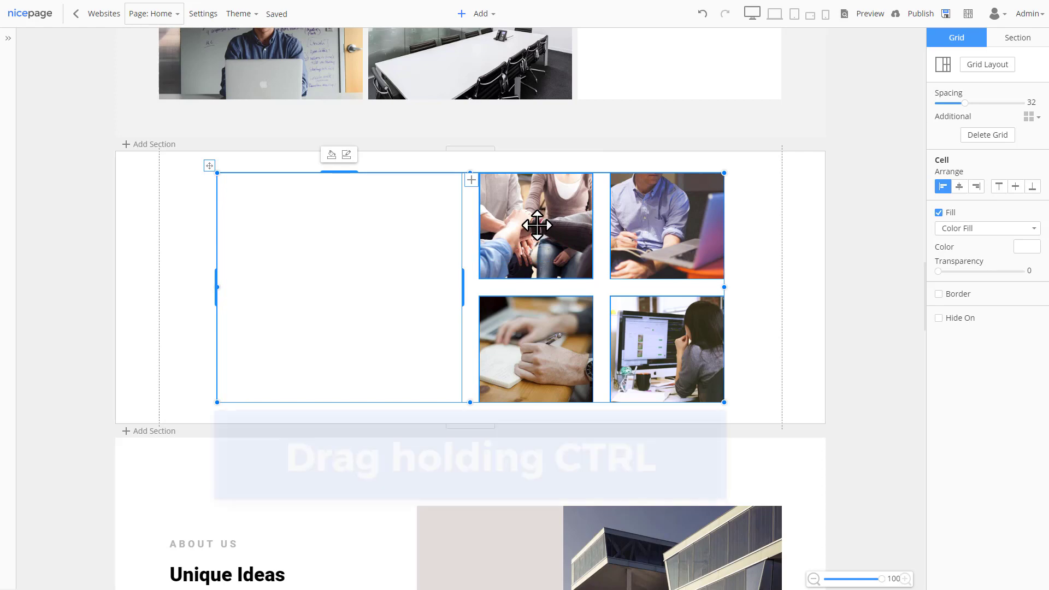
{"action": "left_click_drag", "start_coordinate": [537, 225], "coordinate": [414, 285]}
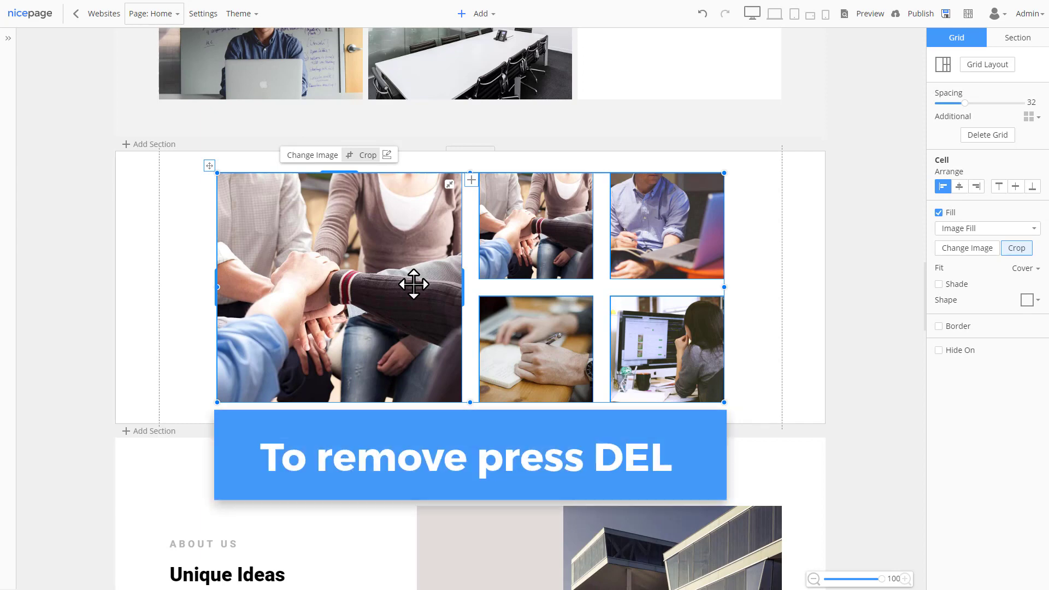
- Delete the large cell's photo and give the cell a light grey fill
{"action": "key", "text": "Delete"}
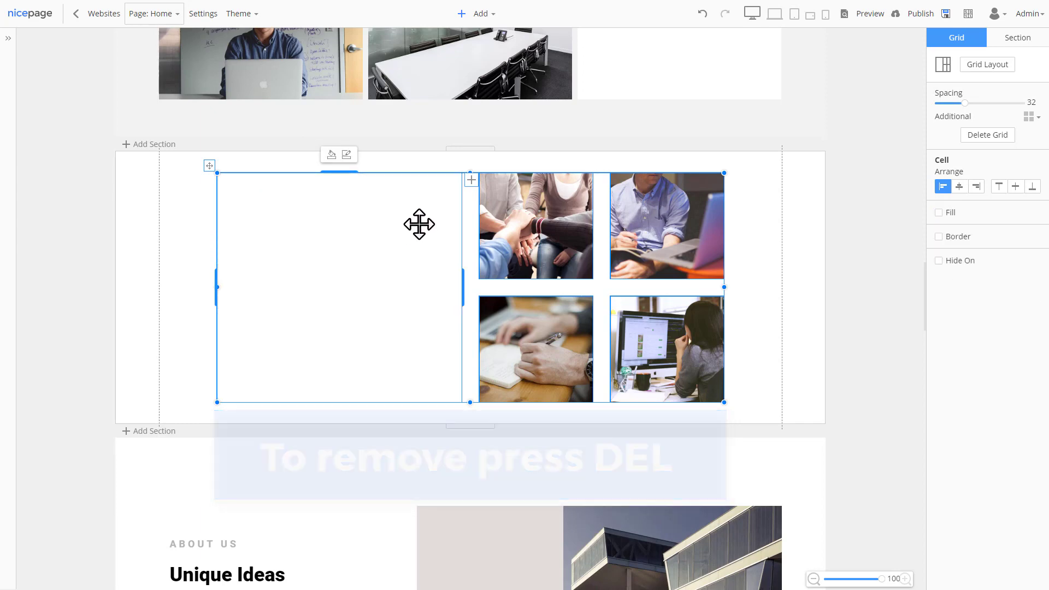
{"action": "left_click", "coordinate": [332, 156]}
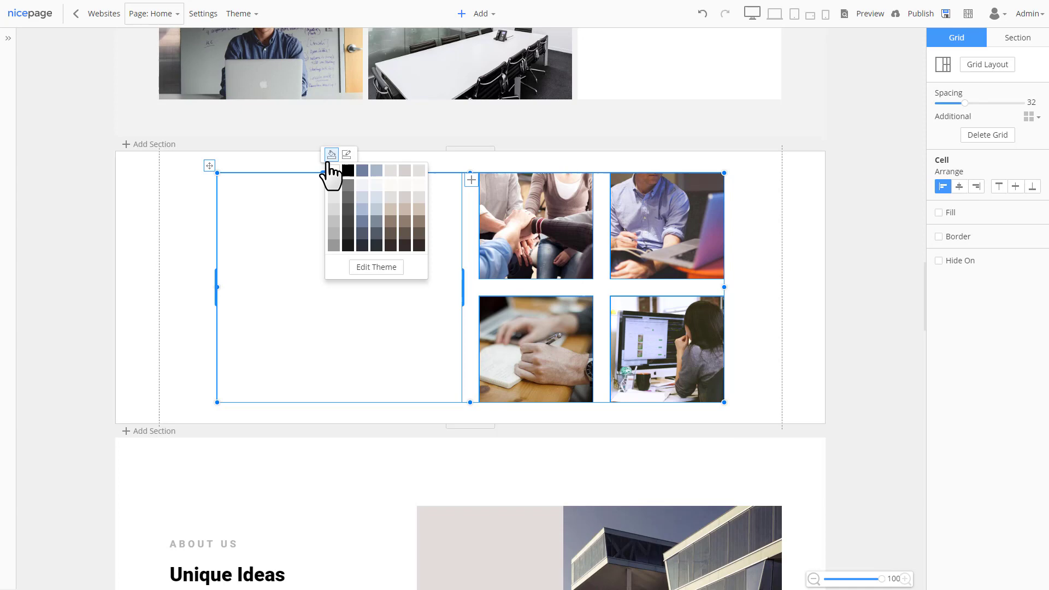
{"action": "left_click", "coordinate": [333, 185]}
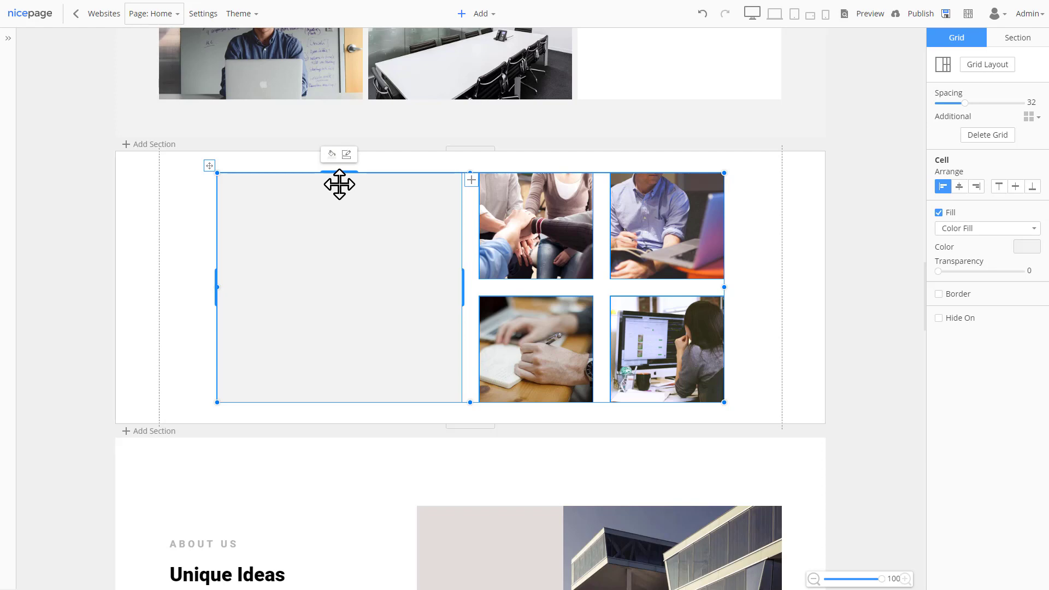
- Search icons for 'idea' and insert the Linear light-bulb icon into the grey cell
{"action": "left_click", "coordinate": [484, 18]}
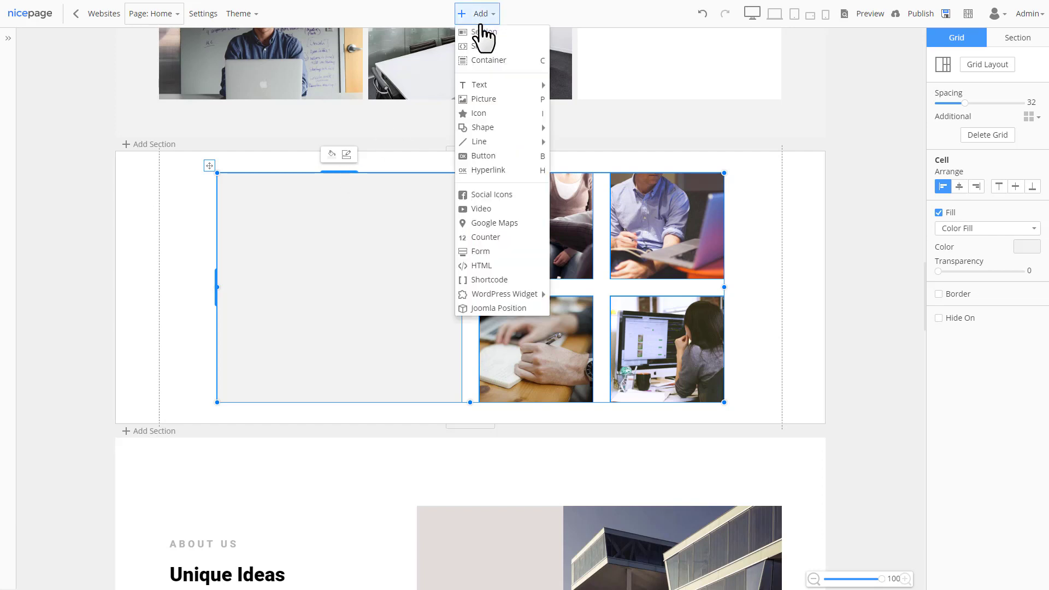
{"action": "left_click", "coordinate": [478, 114]}
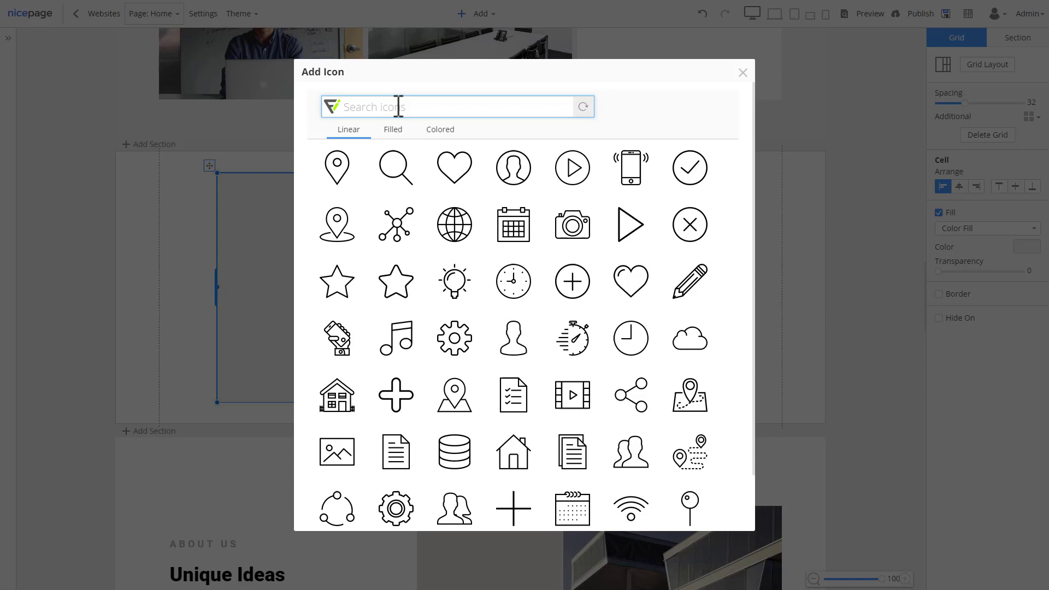
{"action": "type", "text": "idea"}
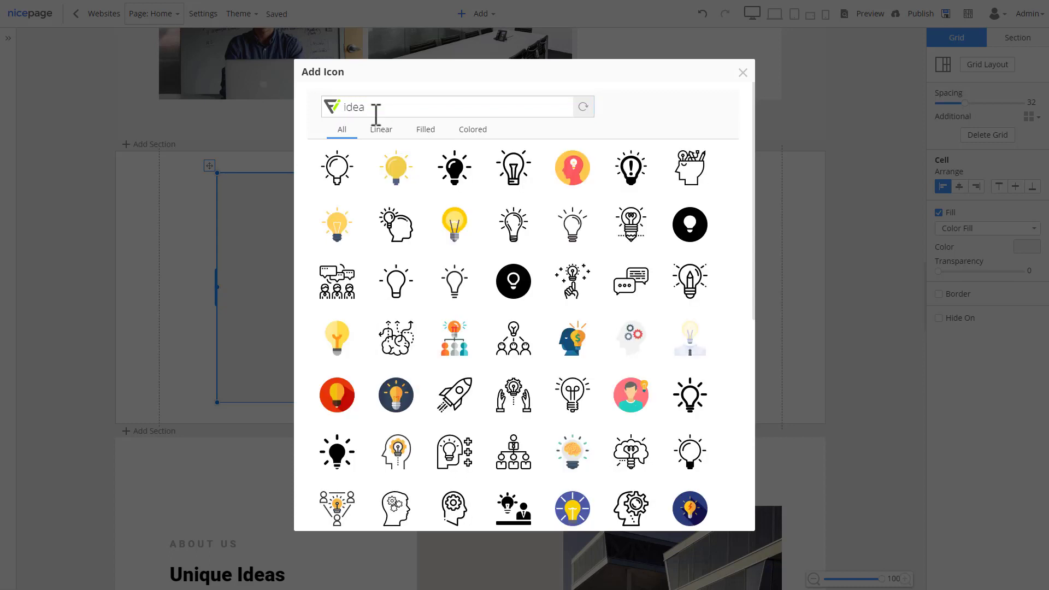
{"action": "left_click", "coordinate": [385, 131]}
{"action": "left_click", "coordinate": [418, 131]}
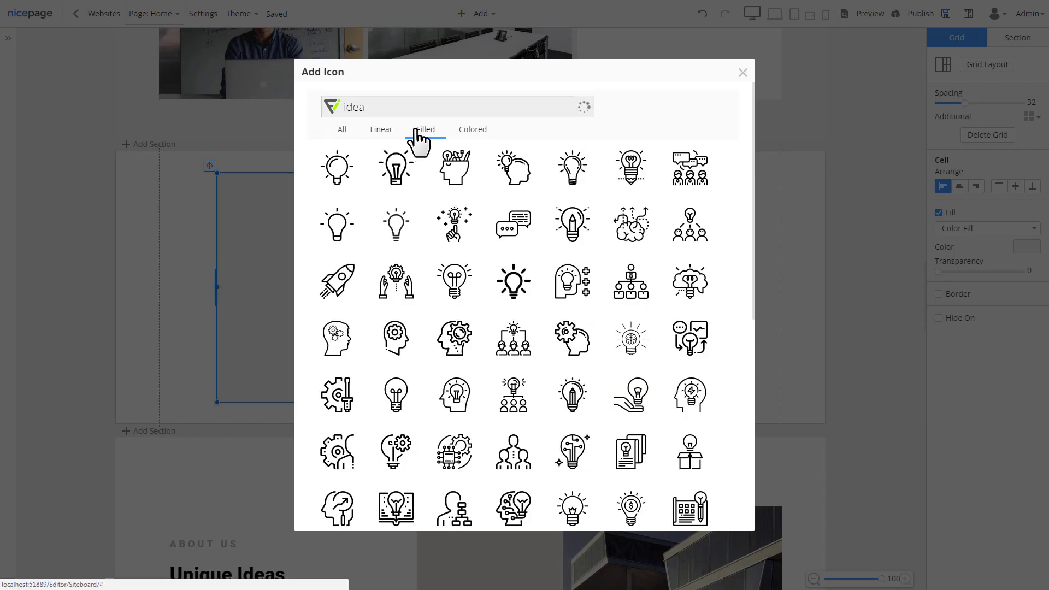
{"action": "left_click", "coordinate": [464, 131]}
{"action": "left_click", "coordinate": [377, 131]}
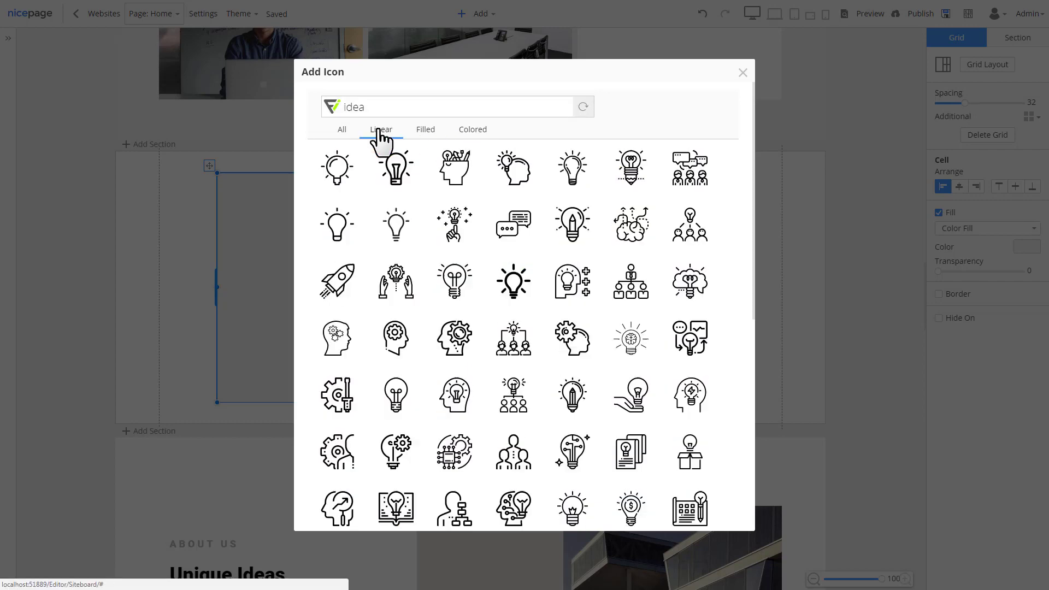
{"action": "left_click", "coordinate": [390, 160]}
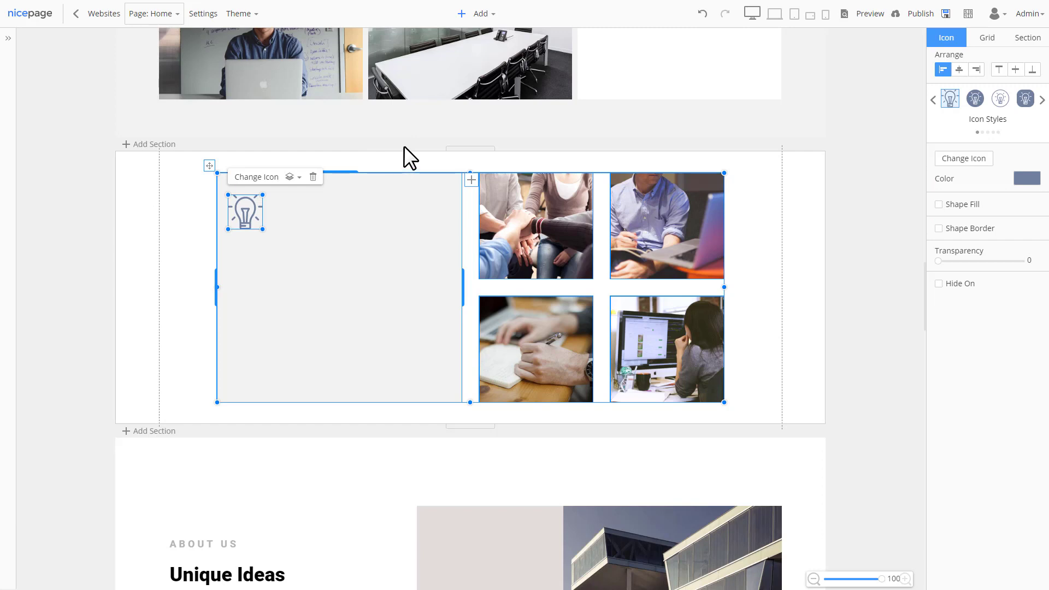
- Style the bulb icon white on a filled circle with a blue-grey shape fill
{"action": "left_click", "coordinate": [1025, 99]}
{"action": "left_click", "coordinate": [975, 100]}
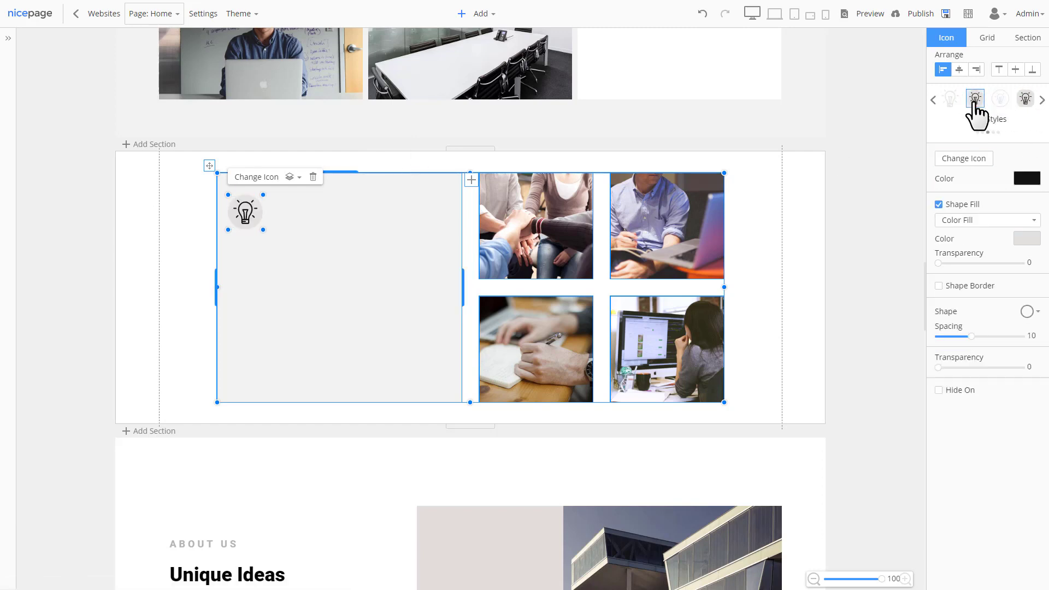
{"action": "left_click", "coordinate": [1023, 239]}
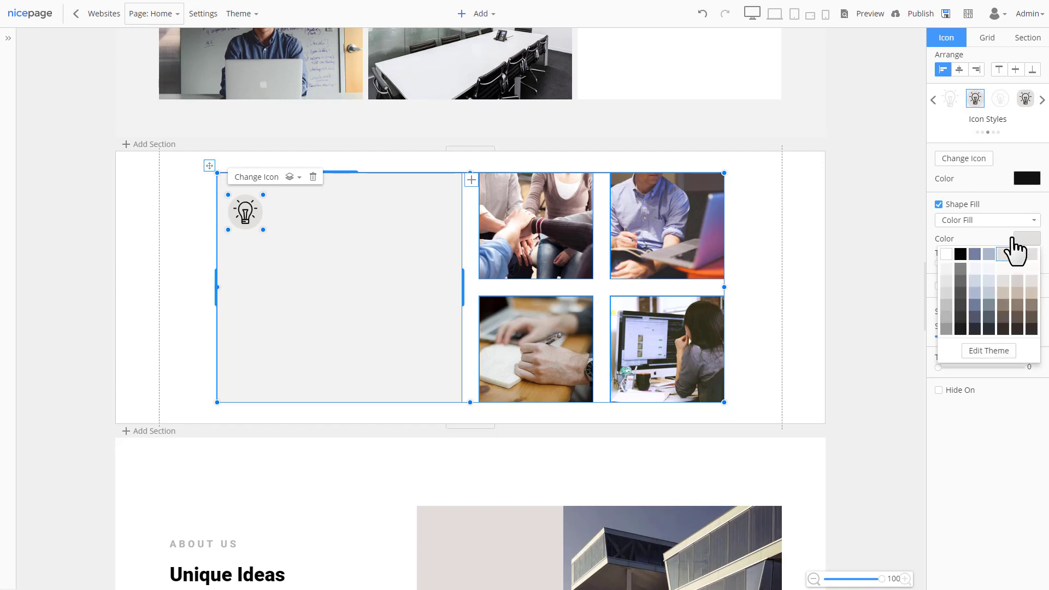
{"action": "left_click", "coordinate": [975, 254]}
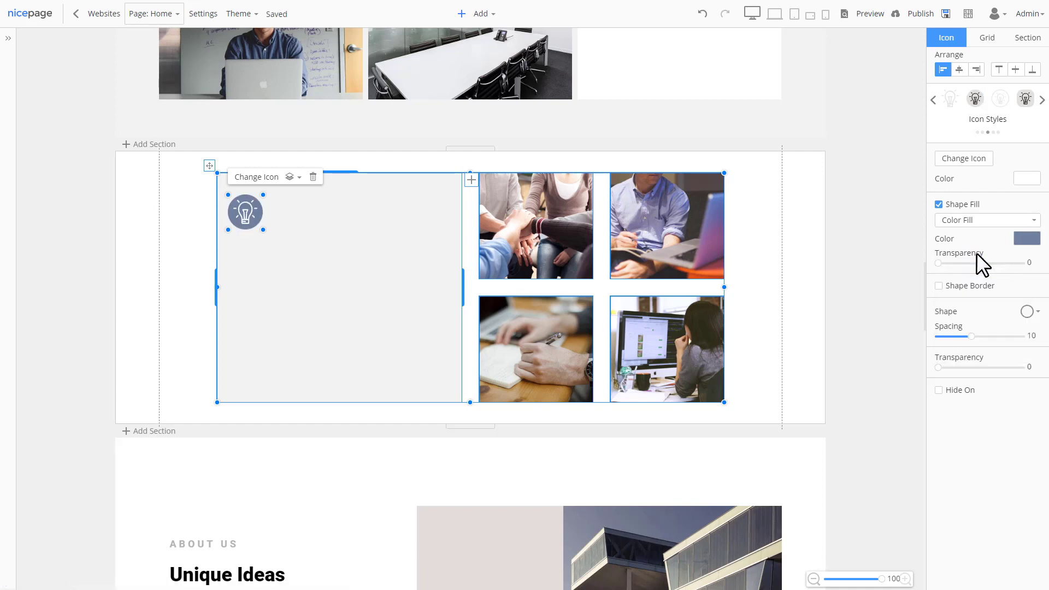
{"action": "left_click", "coordinate": [471, 179]}
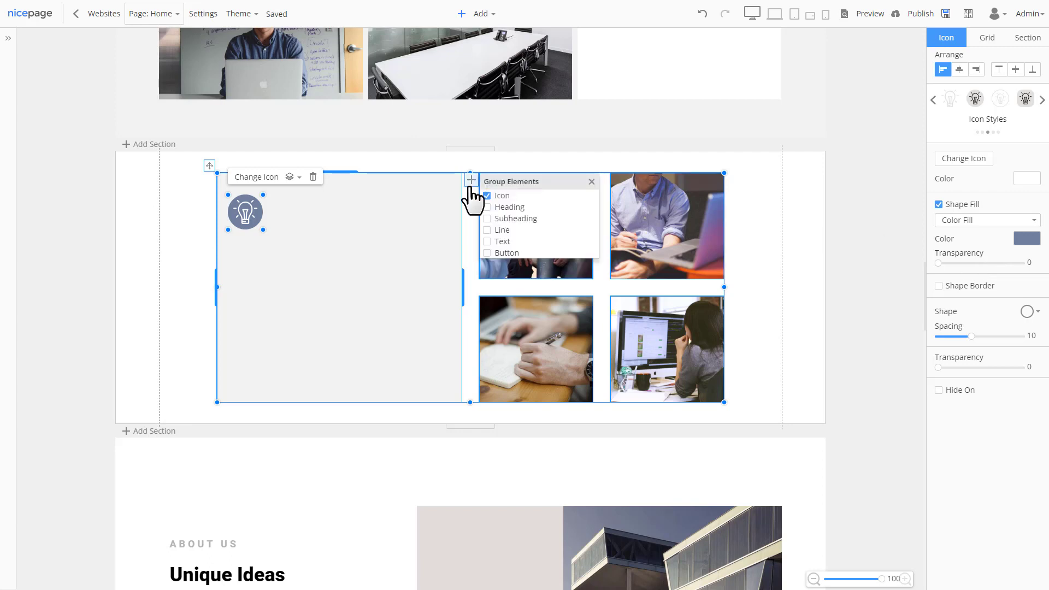
{"action": "left_click", "coordinate": [492, 208]}
{"action": "double_click", "coordinate": [324, 254]}
{"action": "type", "text": "B"}
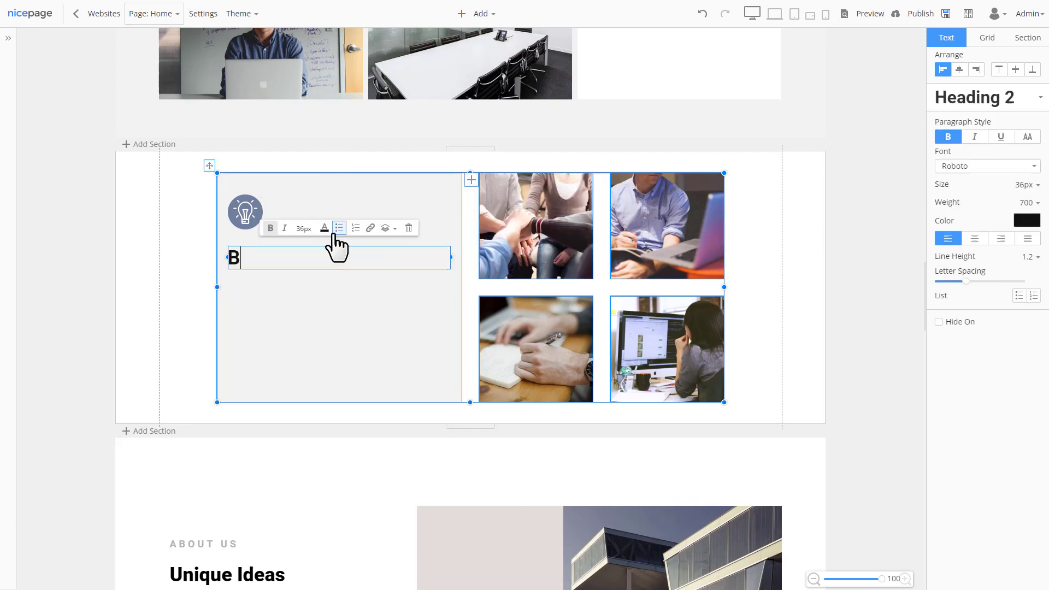
{"action": "type", "text": "usiness Solutions"}
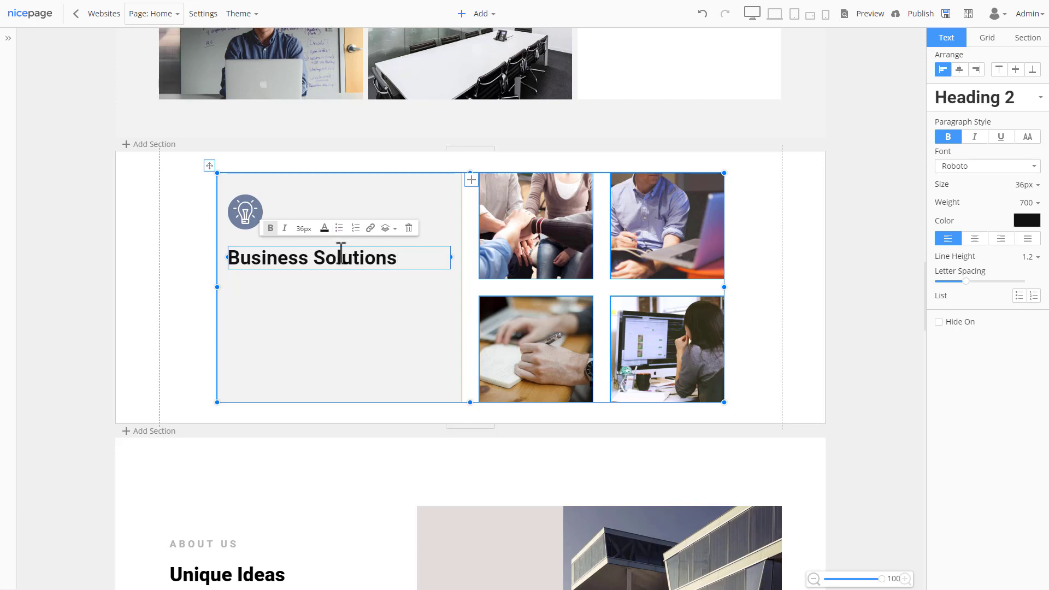
{"action": "left_click", "coordinate": [1030, 185]}
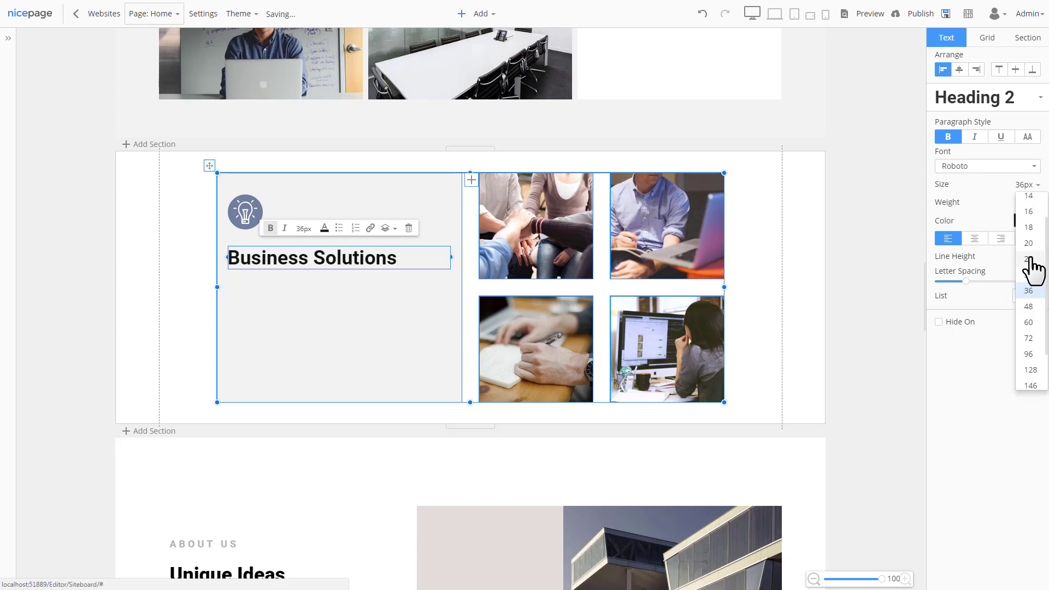
{"action": "left_click", "coordinate": [1029, 259]}
{"action": "left_click", "coordinate": [1030, 184]}
{"action": "left_click", "coordinate": [1030, 339]}
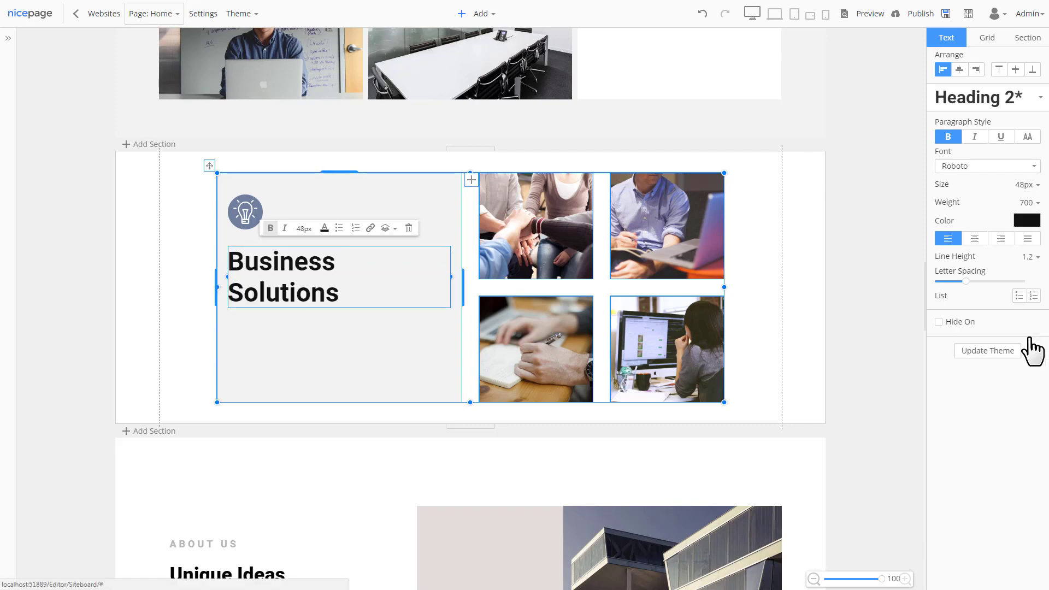
{"action": "left_click_drag", "start_coordinate": [967, 281], "coordinate": [980, 281]}
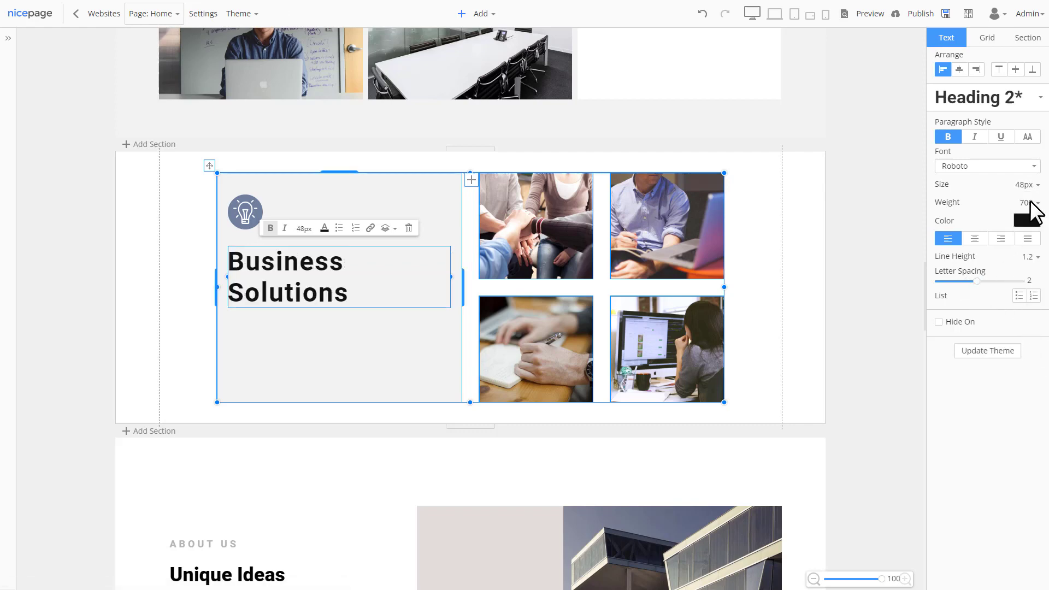
{"action": "left_click", "coordinate": [1028, 137]}
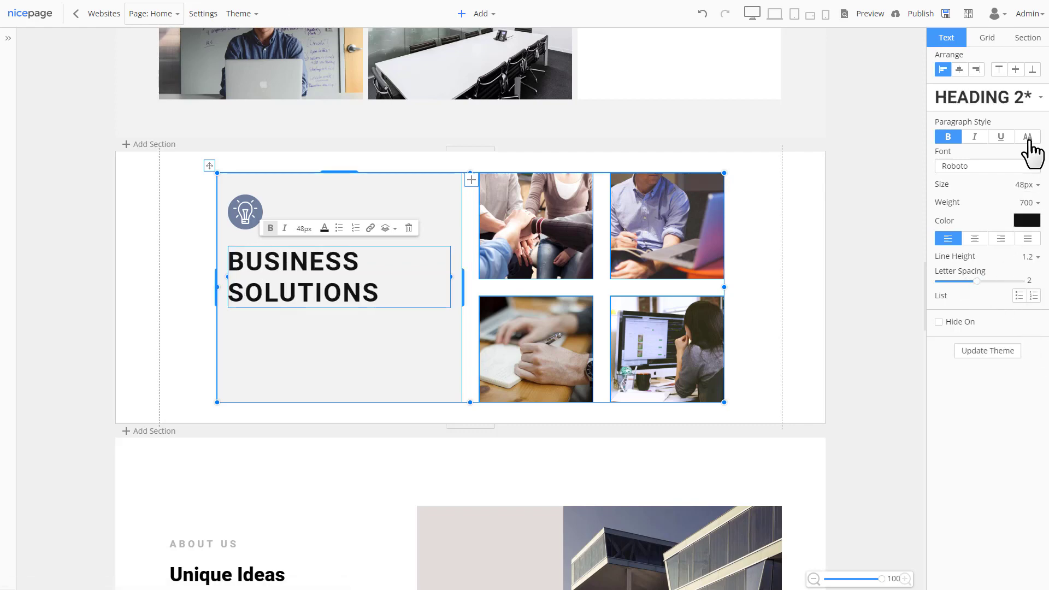
{"action": "left_click", "coordinate": [1017, 101]}
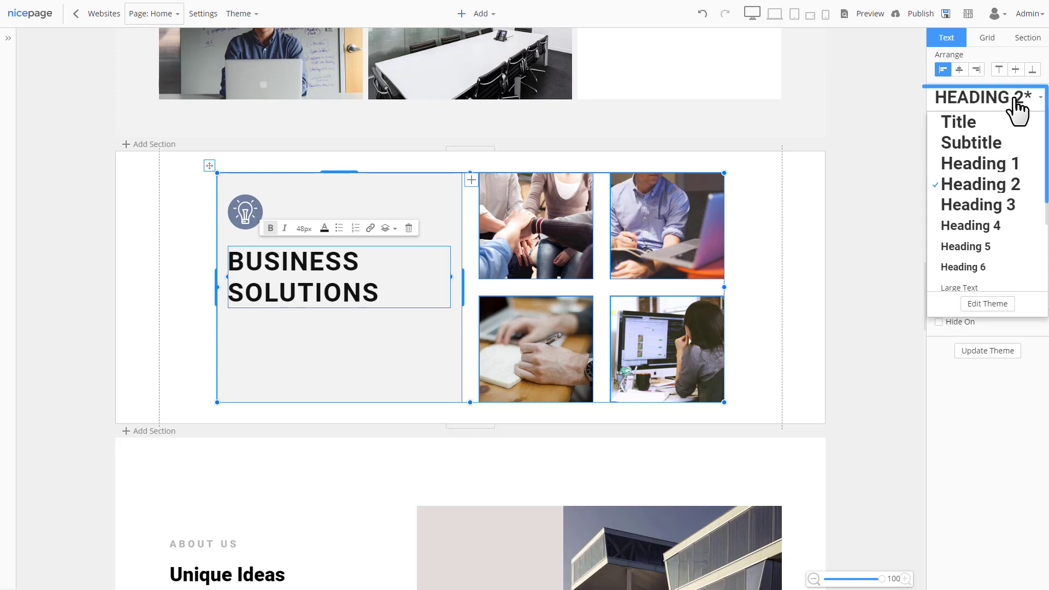
{"action": "left_click", "coordinate": [1002, 186]}
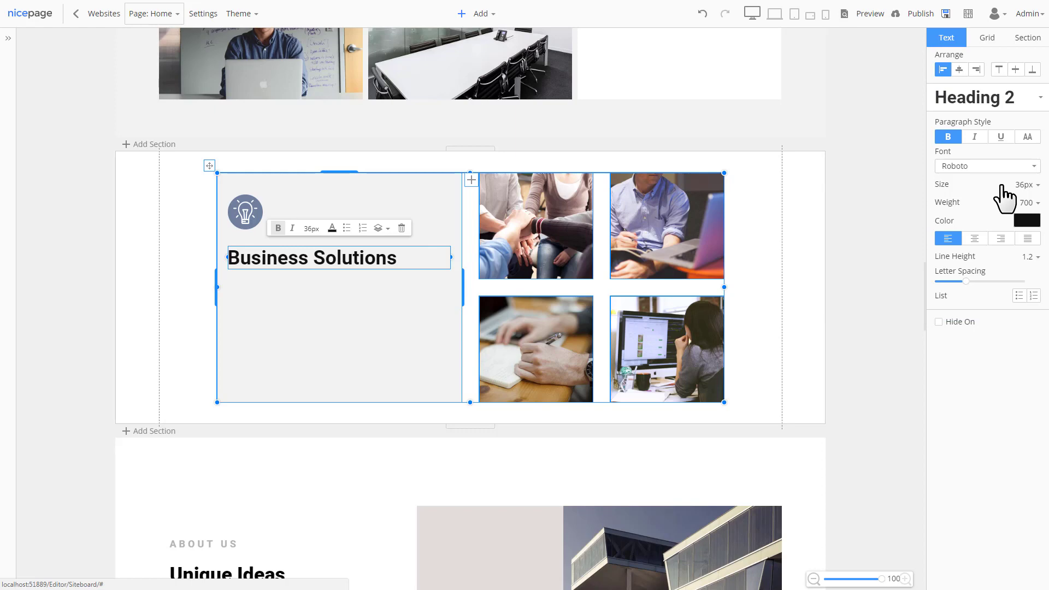
- Add a Text paragraph under the heading and make 'Sample text.' bold italic
{"action": "left_click", "coordinate": [471, 179]}
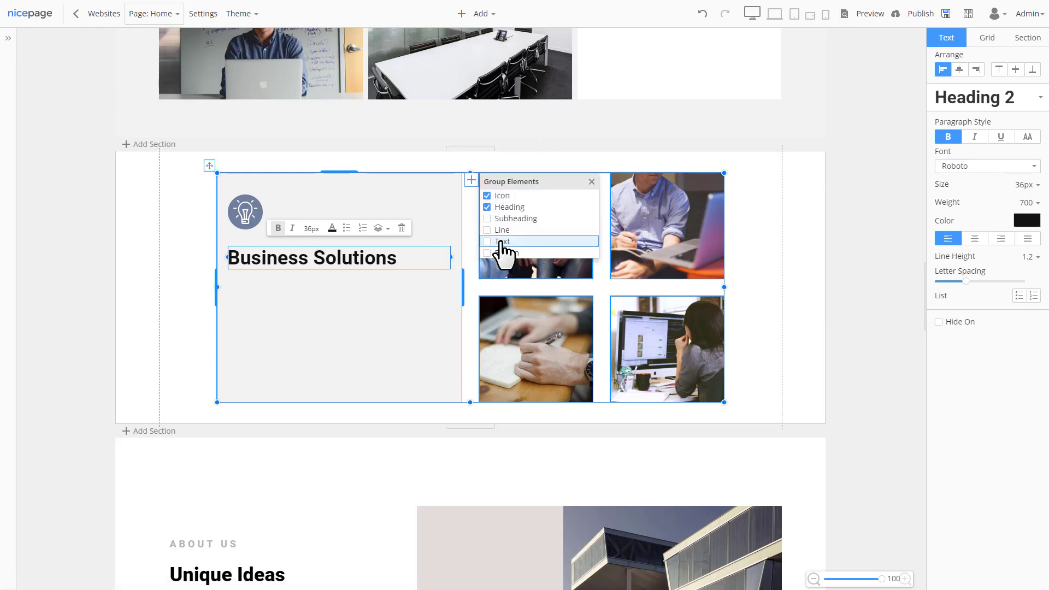
{"action": "left_click", "coordinate": [500, 244]}
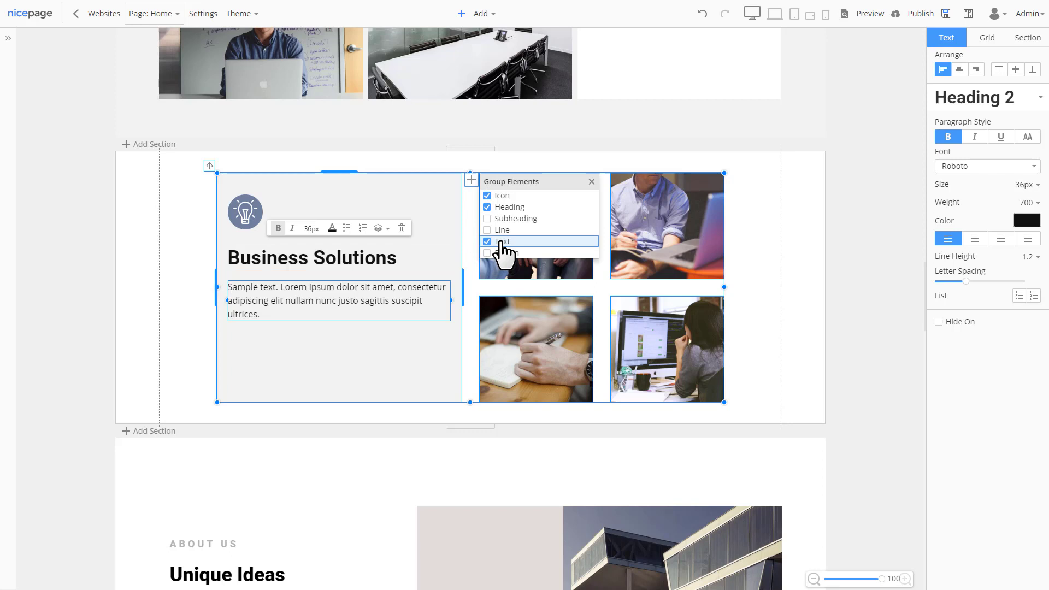
{"action": "left_click", "coordinate": [281, 288]}
{"action": "left_click_drag", "start_coordinate": [281, 288], "coordinate": [228, 291]}
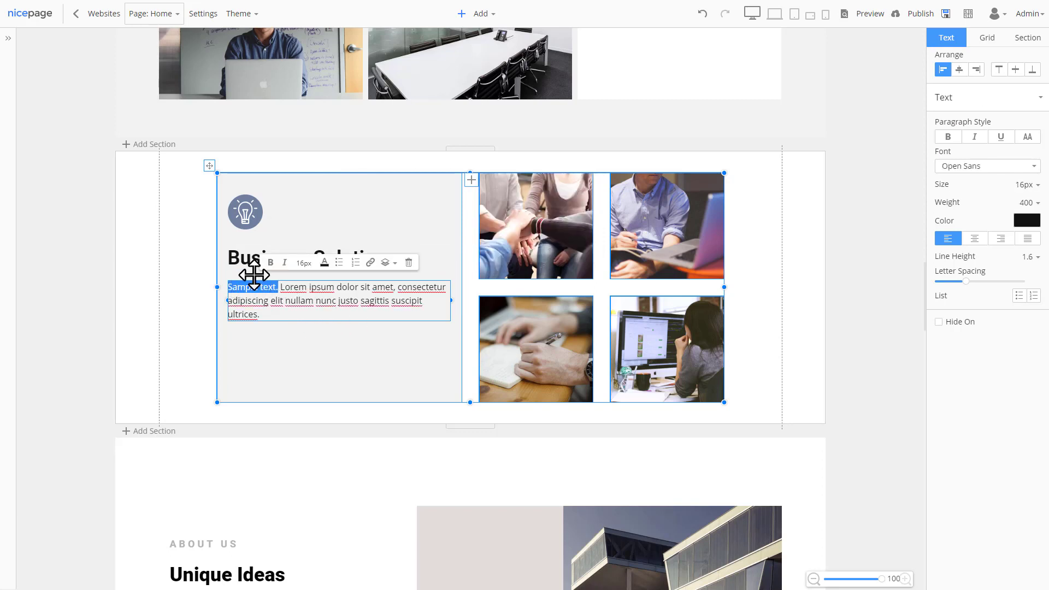
{"action": "left_click", "coordinate": [270, 263]}
{"action": "left_click", "coordinate": [284, 263]}
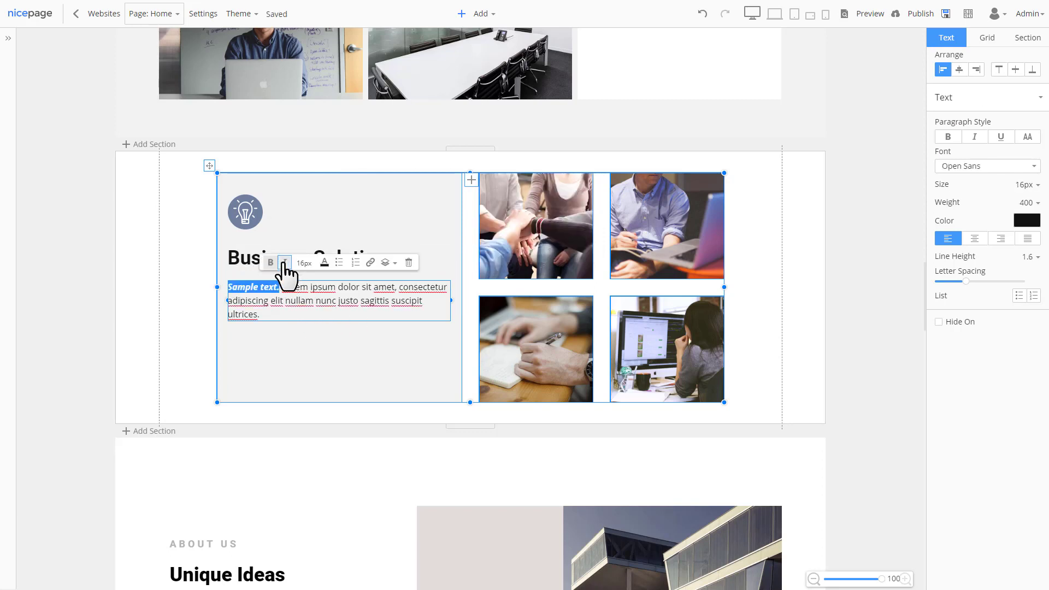
{"action": "left_click", "coordinate": [311, 304]}
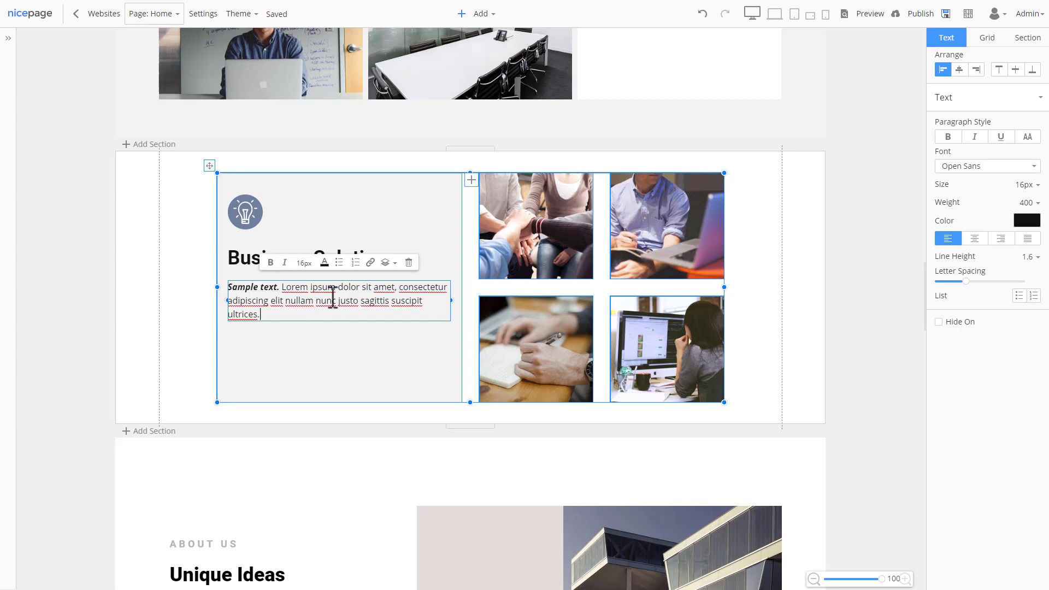
- Turn the words 'dolor sit amet' into a link
{"action": "left_click_drag", "start_coordinate": [338, 288], "coordinate": [397, 290]}
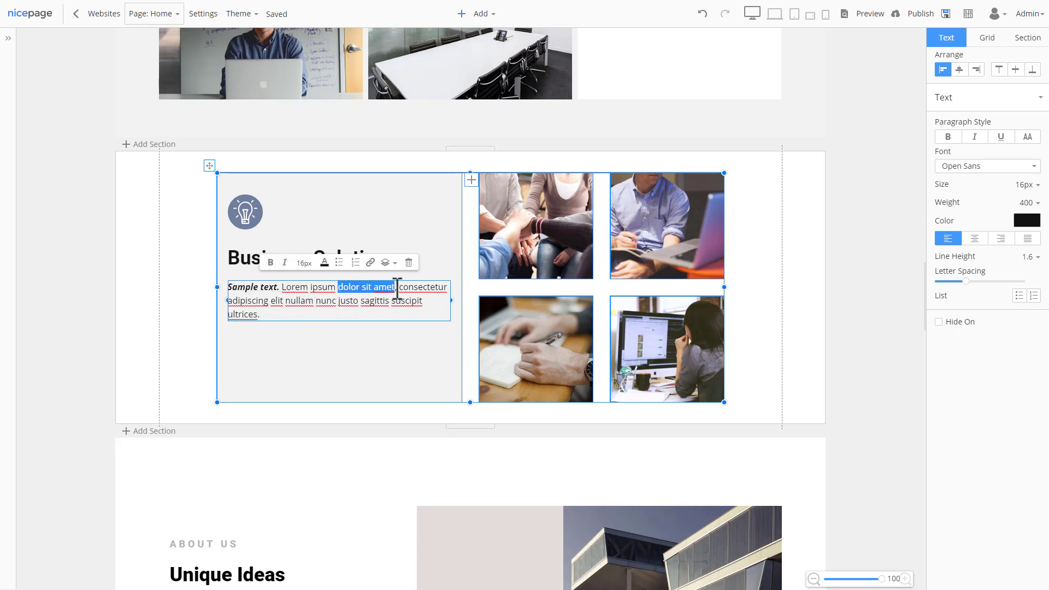
{"action": "left_click", "coordinate": [371, 262]}
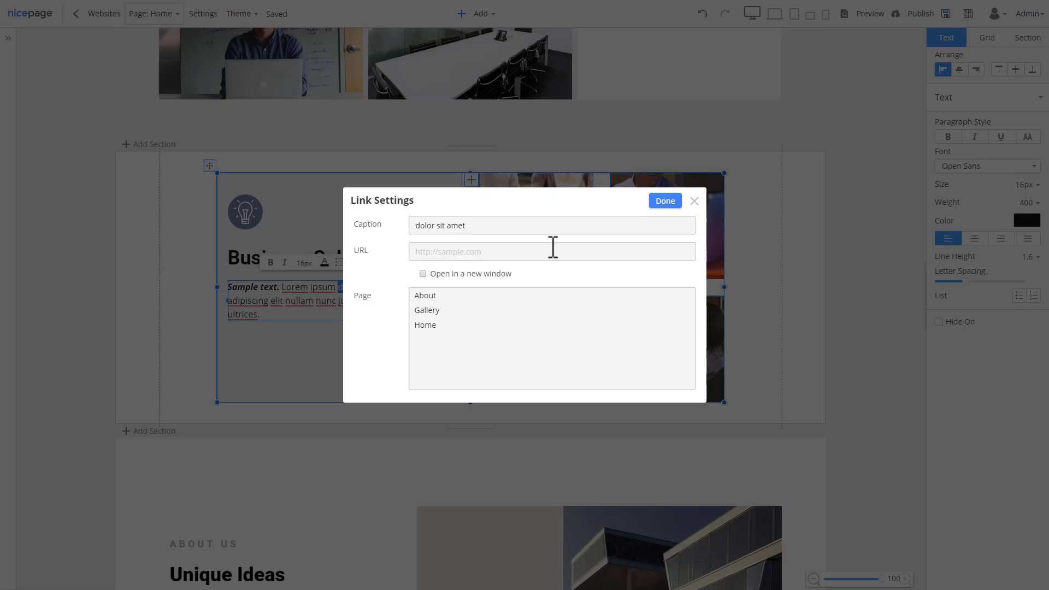
{"action": "left_click", "coordinate": [664, 202]}
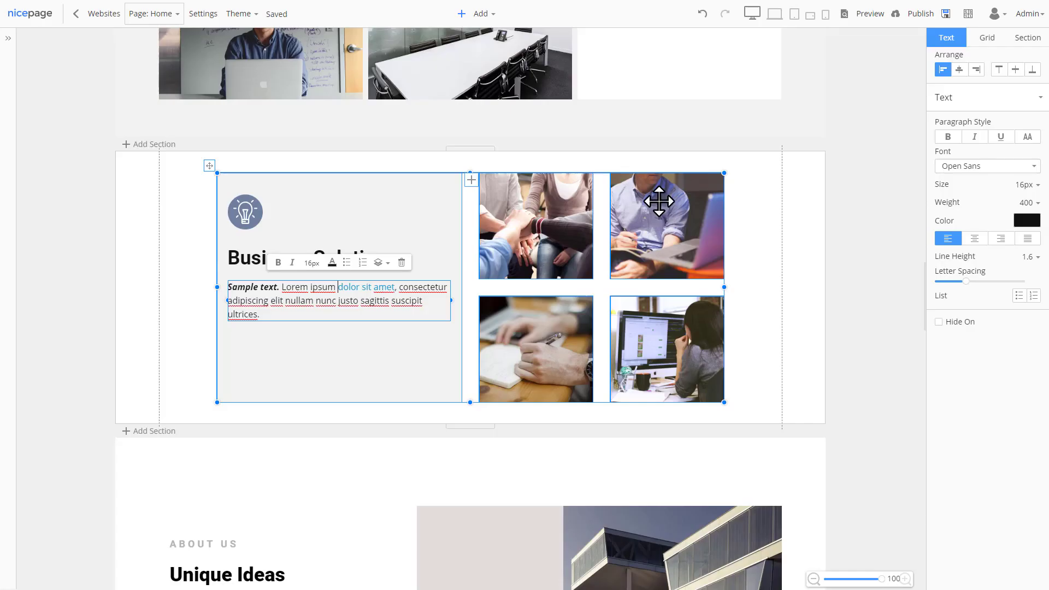
{"action": "left_click", "coordinate": [410, 348]}
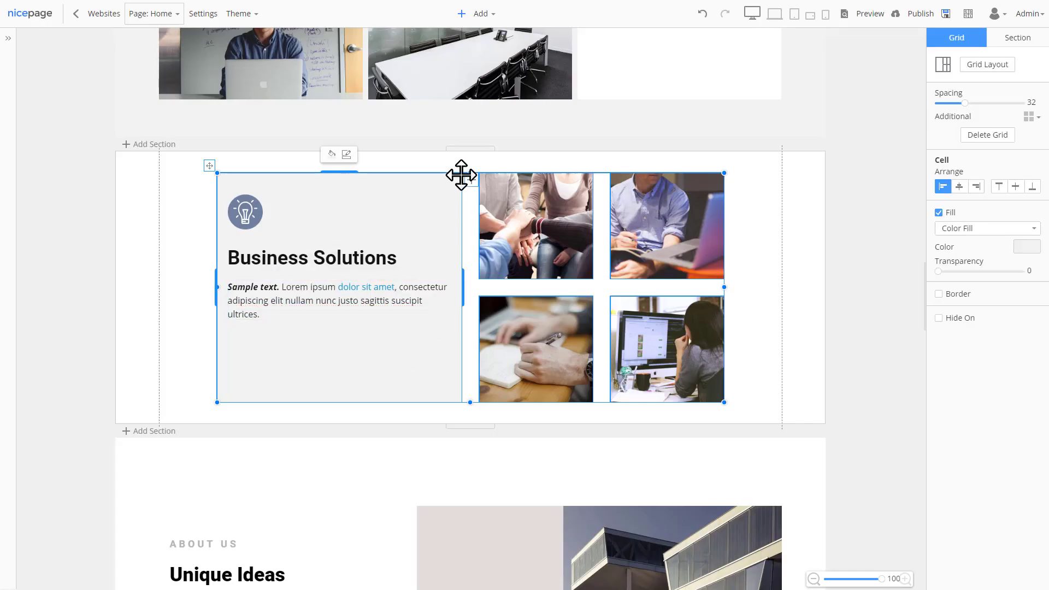
- Add a button below the Business Solutions paragraph and give it the outlined style
{"action": "left_click", "coordinate": [473, 181]}
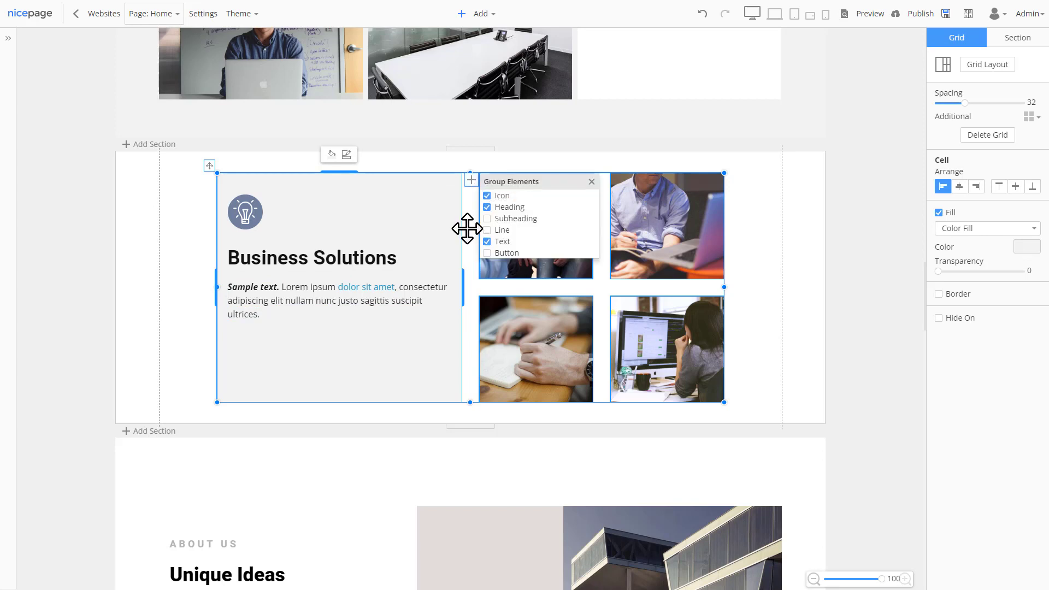
{"action": "left_click", "coordinate": [487, 254]}
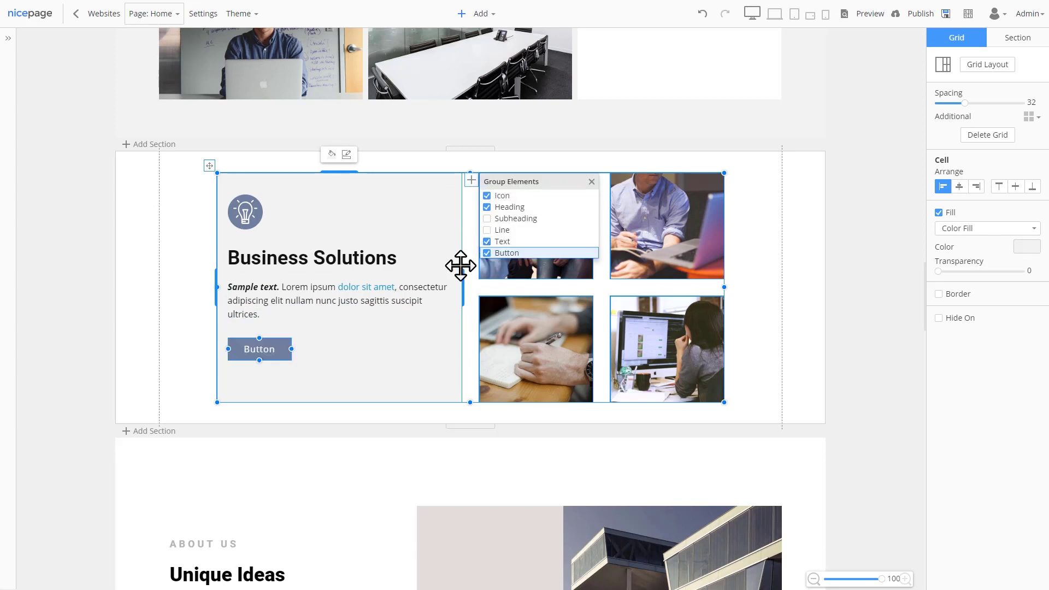
{"action": "left_click", "coordinate": [270, 345]}
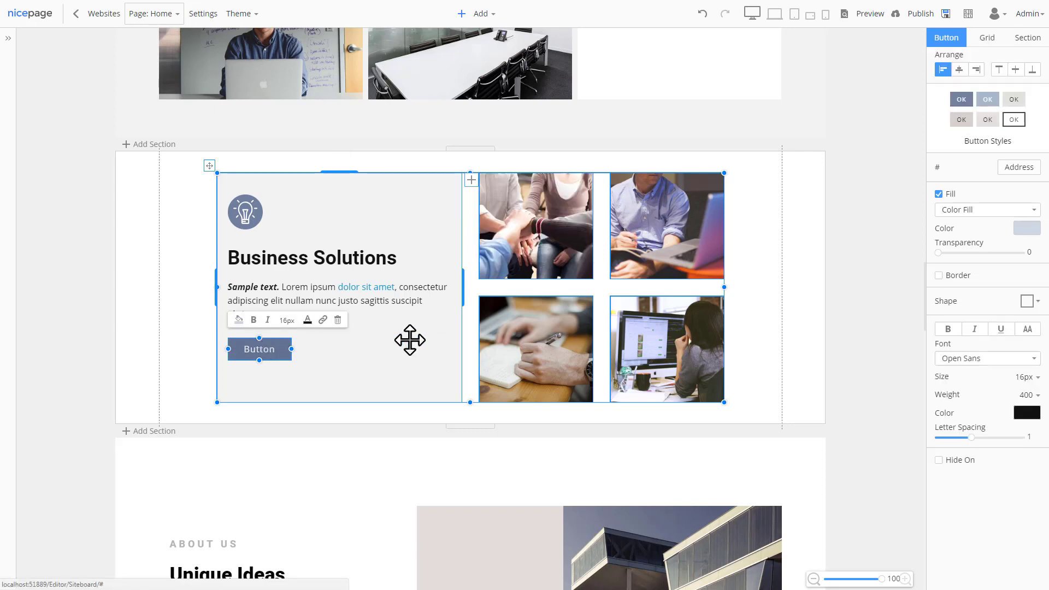
{"action": "left_click", "coordinate": [988, 100]}
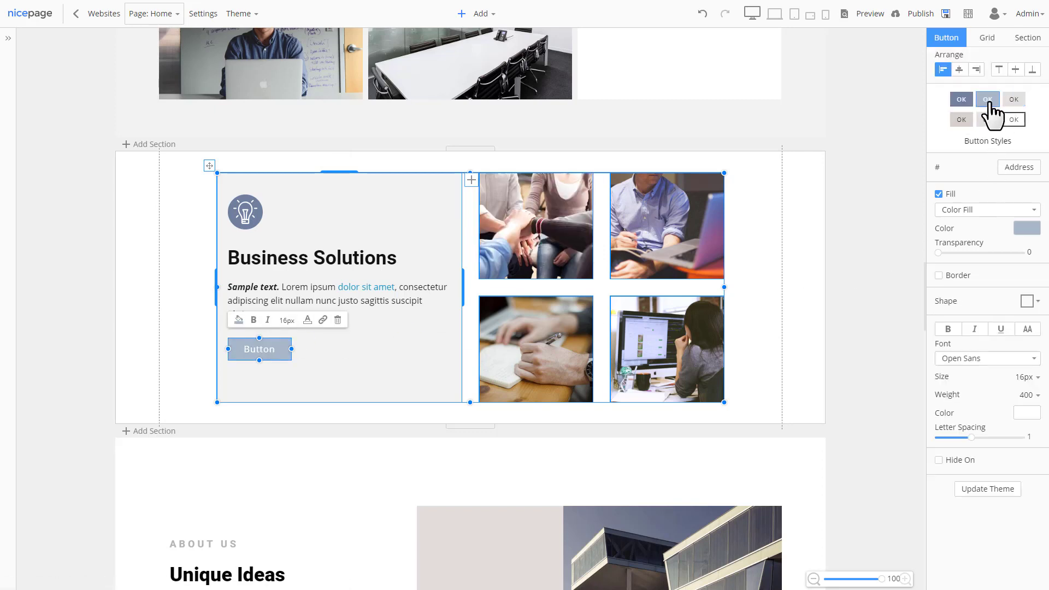
{"action": "left_click", "coordinate": [961, 121]}
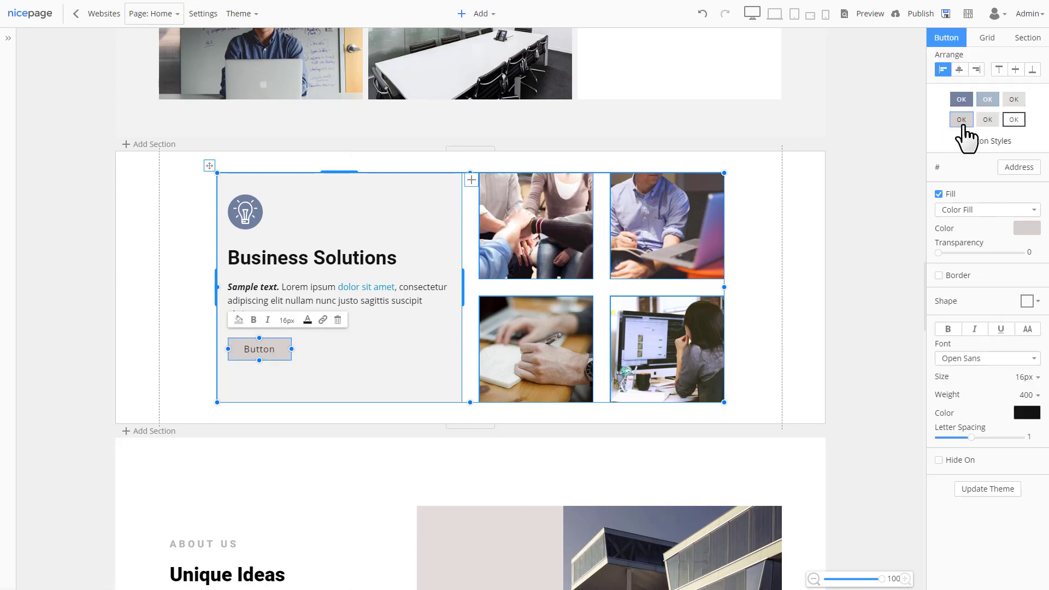
{"action": "left_click", "coordinate": [1014, 120]}
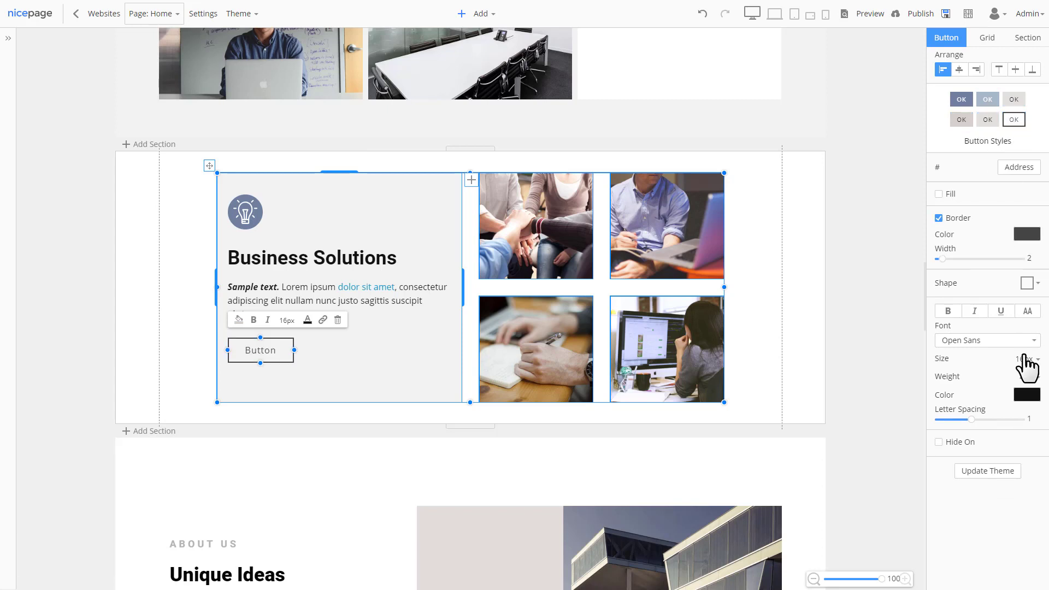
- Make the button text 14px uppercase with letter spacing 2 and rounded corners
{"action": "left_click", "coordinate": [1025, 360]}
{"action": "left_click", "coordinate": [1031, 416]}
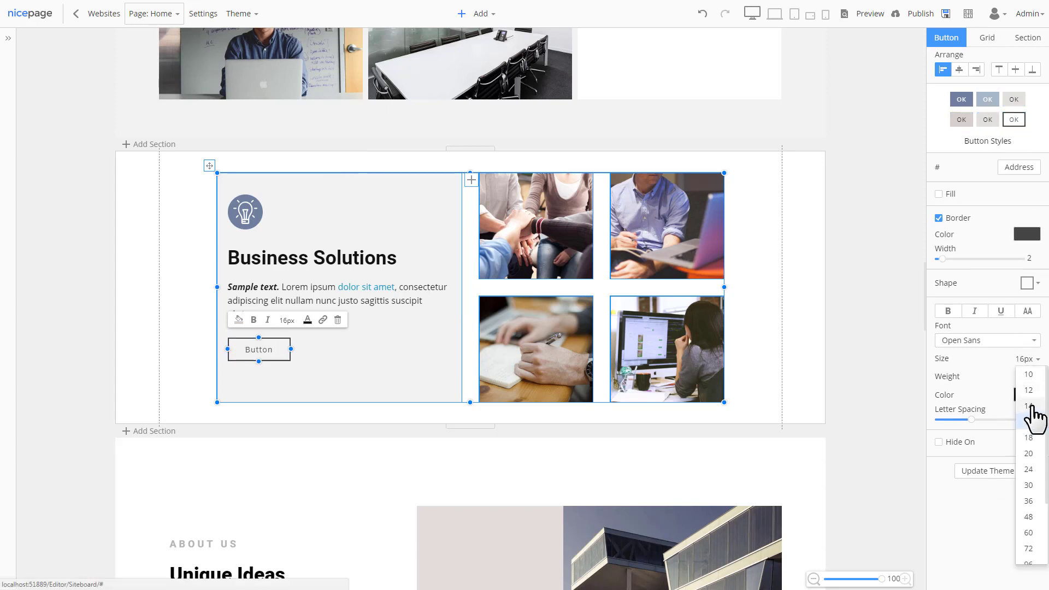
{"action": "left_click", "coordinate": [1028, 311]}
{"action": "left_click_drag", "start_coordinate": [972, 420], "coordinate": [976, 420]}
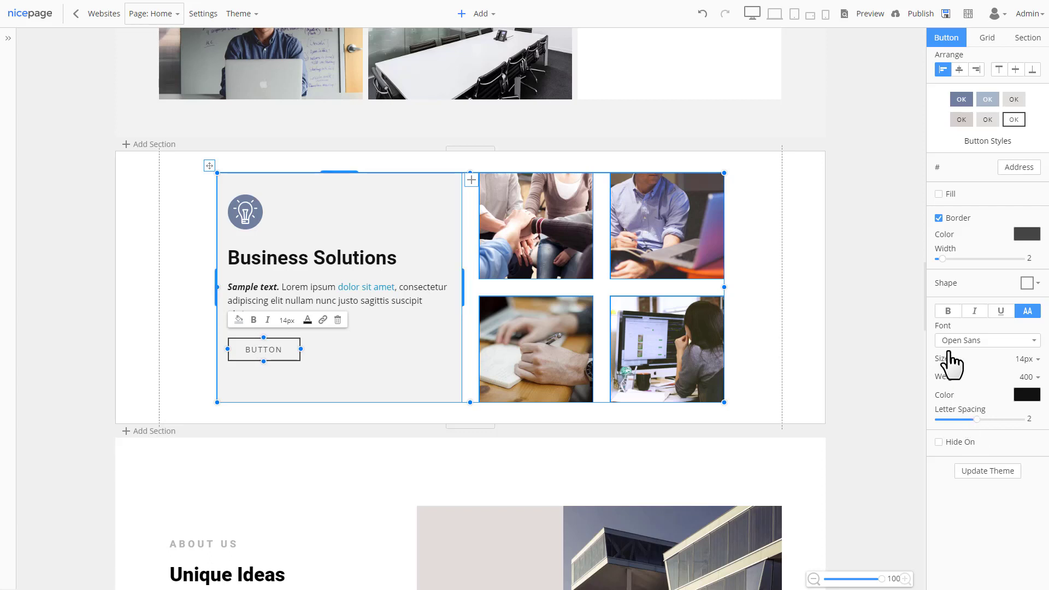
{"action": "left_click", "coordinate": [1030, 284]}
{"action": "left_click", "coordinate": [1022, 321]}
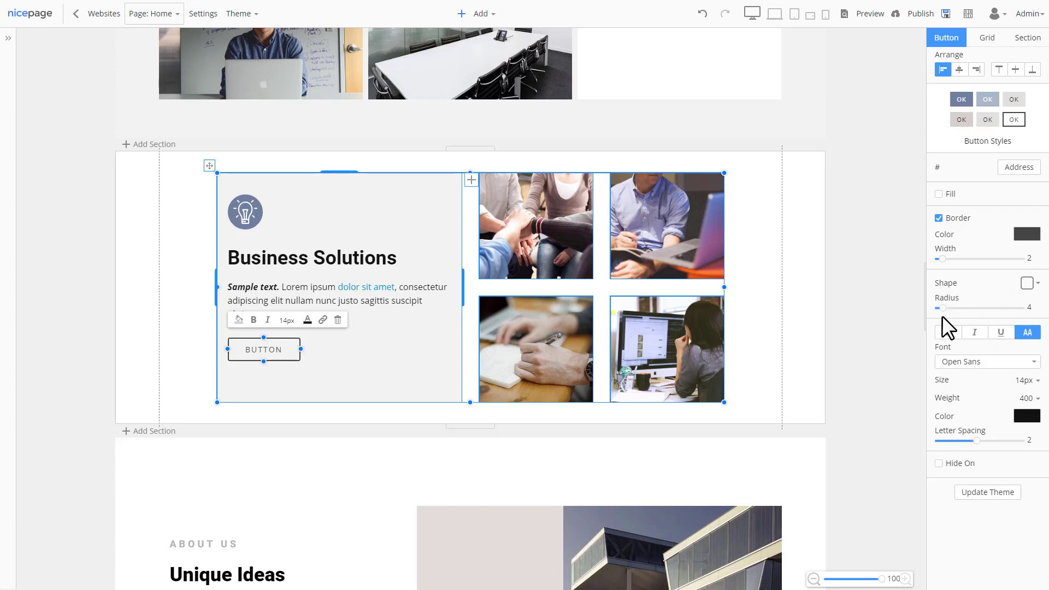
{"action": "double_click", "coordinate": [268, 348]}
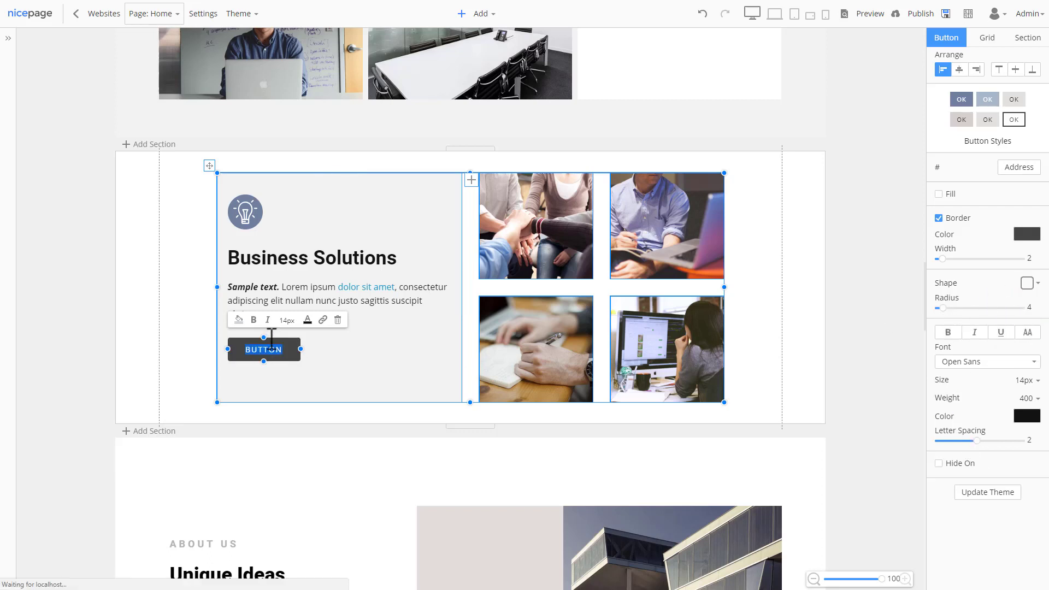
- Relabel the button 'Read More' and add more space above the section's content
{"action": "type", "text": "Read More"}
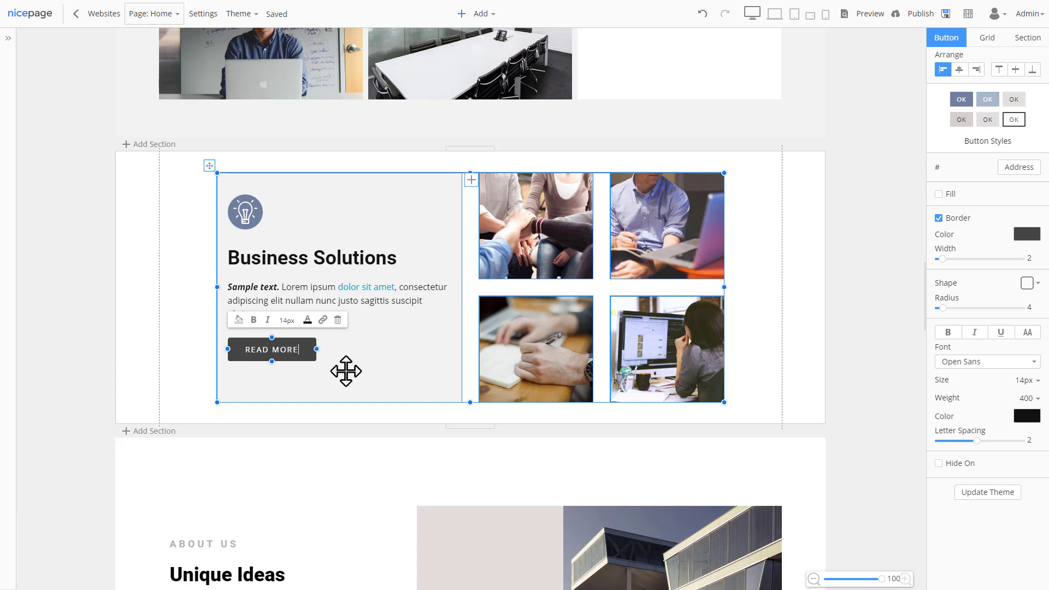
{"action": "left_click", "coordinate": [346, 371]}
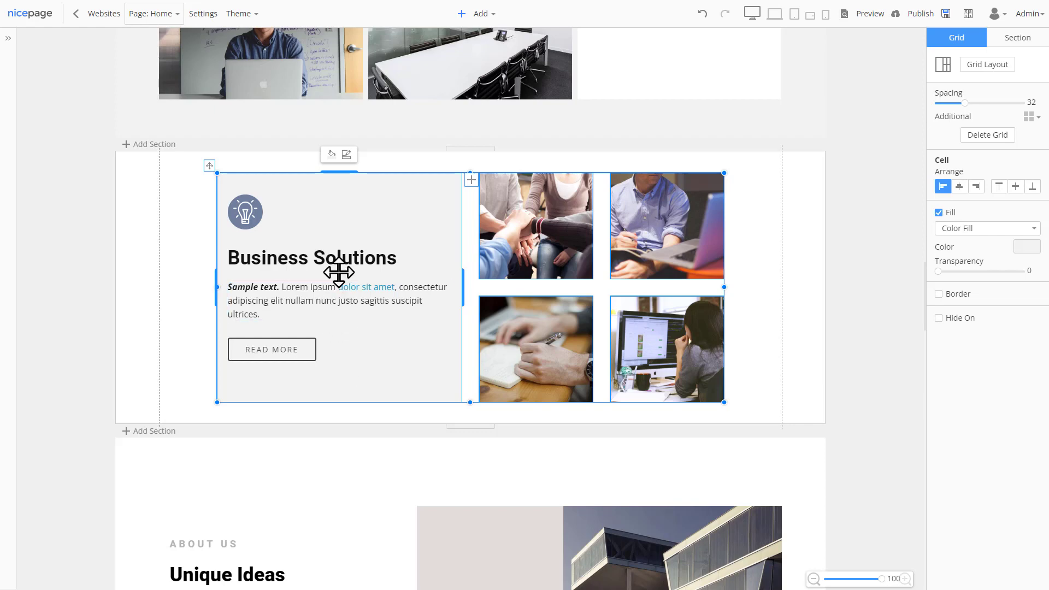
{"action": "left_click_drag", "start_coordinate": [478, 150], "coordinate": [483, 93]}
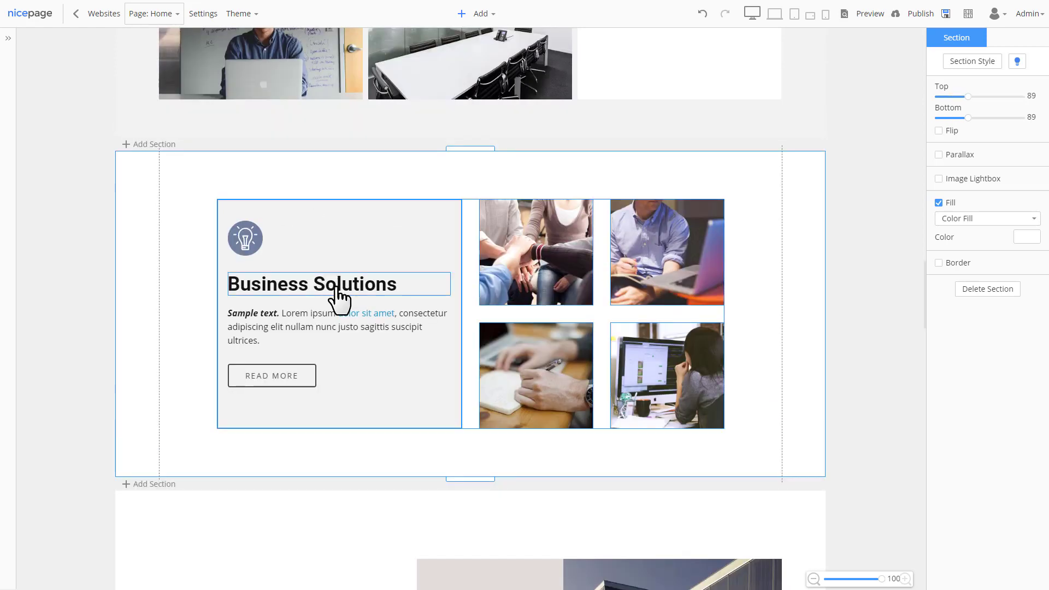
{"action": "mouse_move", "coordinate": [339, 297]}
{"action": "left_mouse_down"}
{"action": "mouse_move", "coordinate": [422, 192]}
{"action": "mouse_move", "coordinate": [461, 171]}
{"action": "mouse_move", "coordinate": [522, 227]}
{"action": "mouse_move", "coordinate": [530, 251]}
{"action": "mouse_move", "coordinate": [337, 284]}
{"action": "left_mouse_up"}
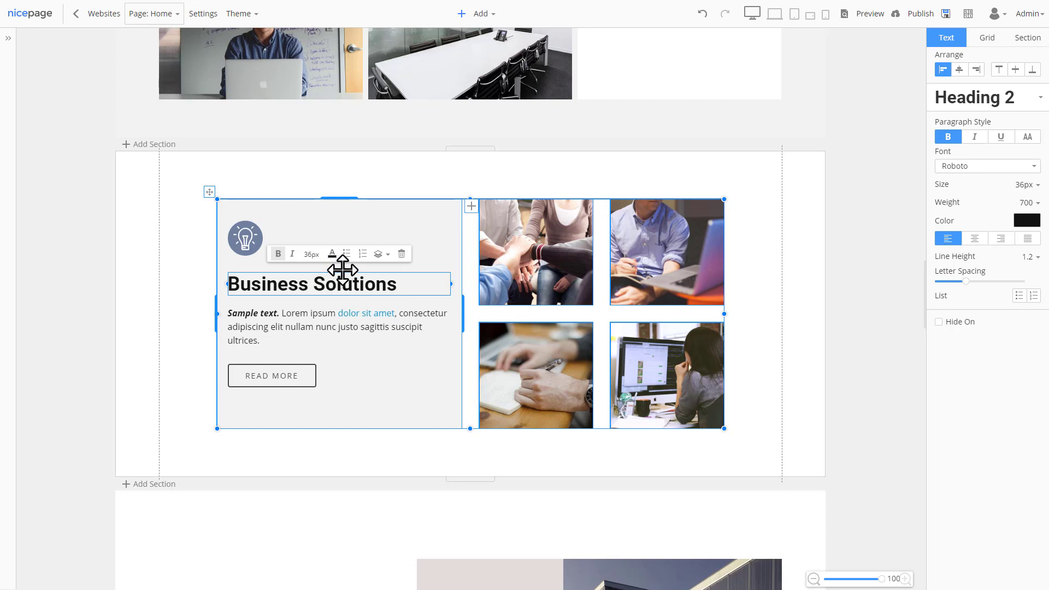
- Vertically centre and left-align the contents of the Business Solutions grid cell
{"action": "left_click", "coordinate": [401, 224]}
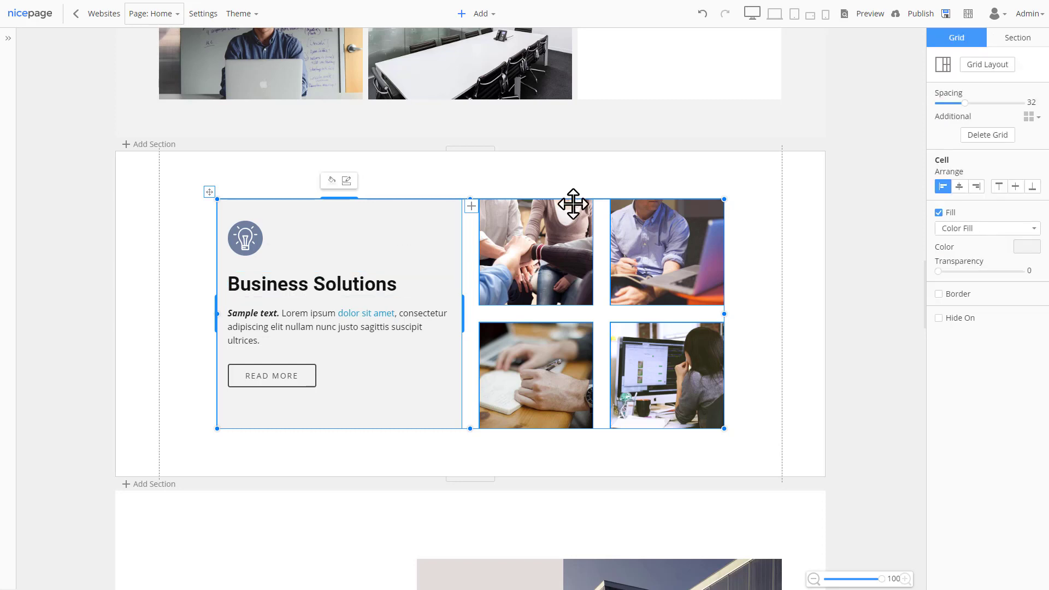
{"action": "left_click", "coordinate": [959, 187]}
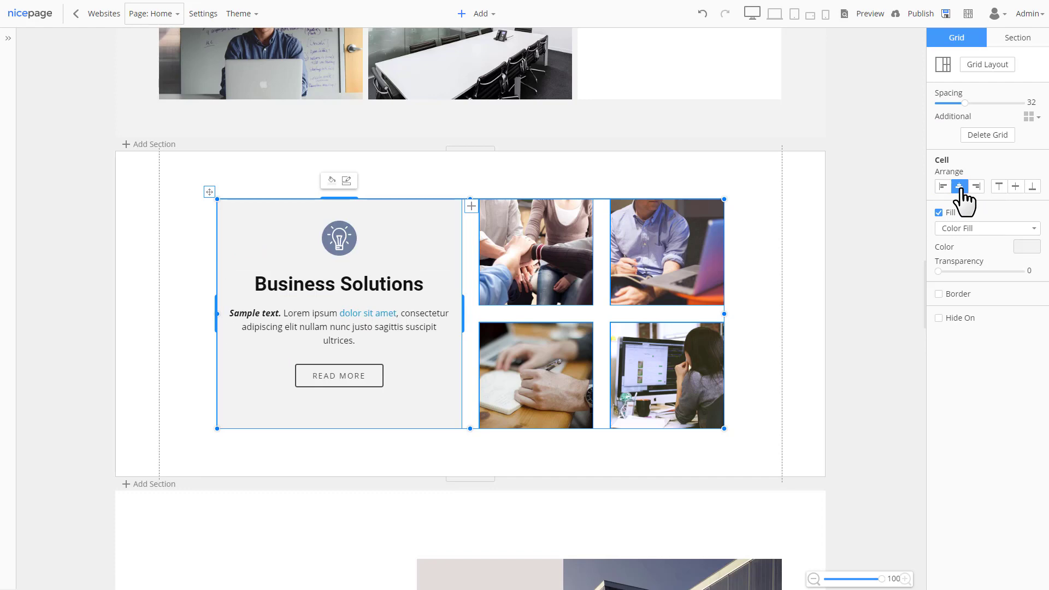
{"action": "left_click", "coordinate": [1015, 187]}
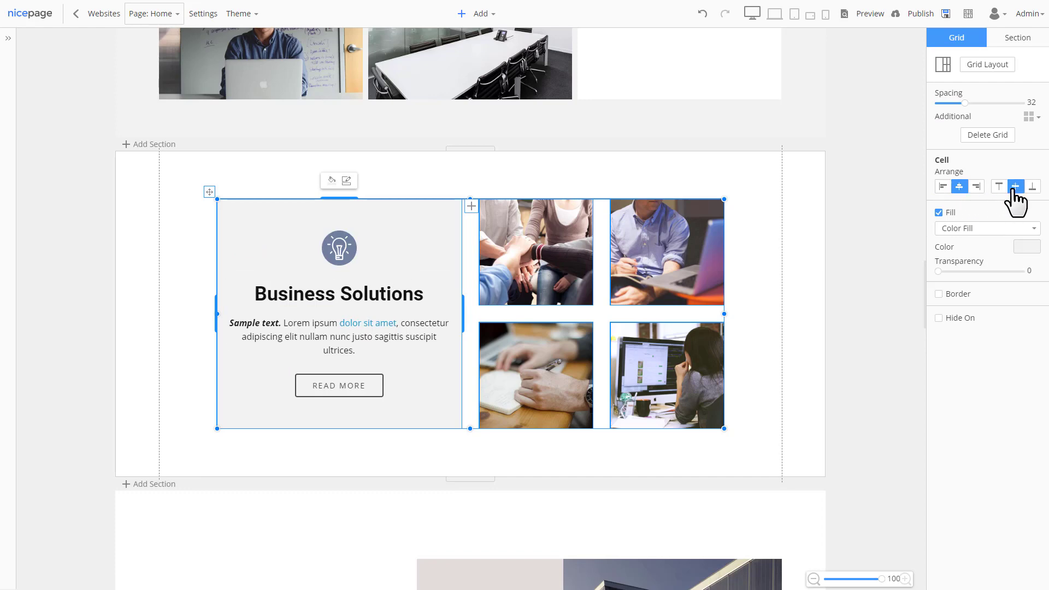
{"action": "left_click", "coordinate": [943, 188]}
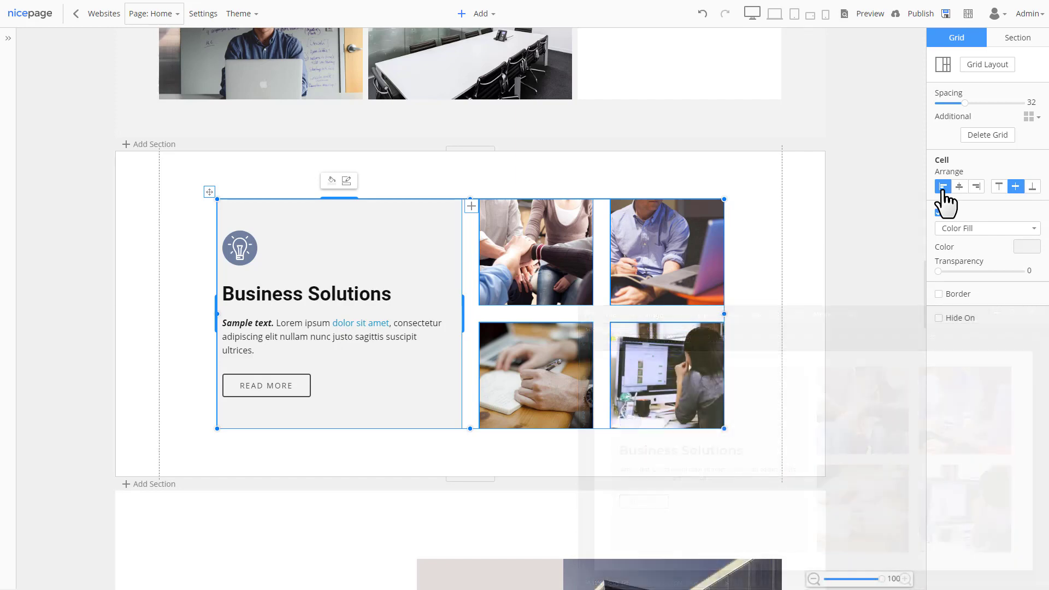
- Scroll down from the Business Solutions section to Our Projects
{"action": "left_click", "coordinate": [803, 208]}
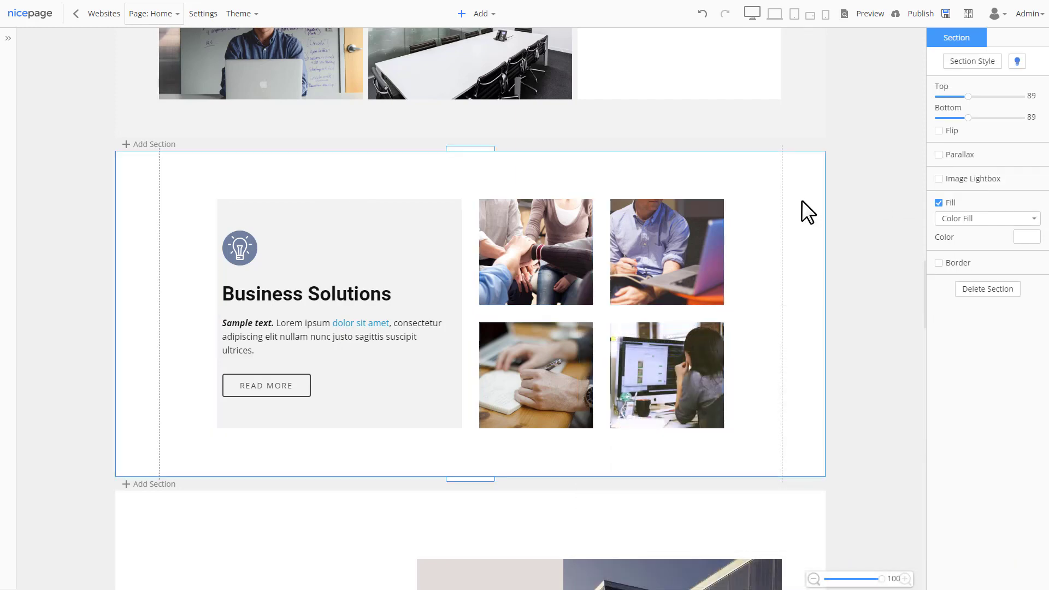
{"action": "scroll", "coordinate": [848, 383], "scroll_direction": "down", "scroll_amount": 1}
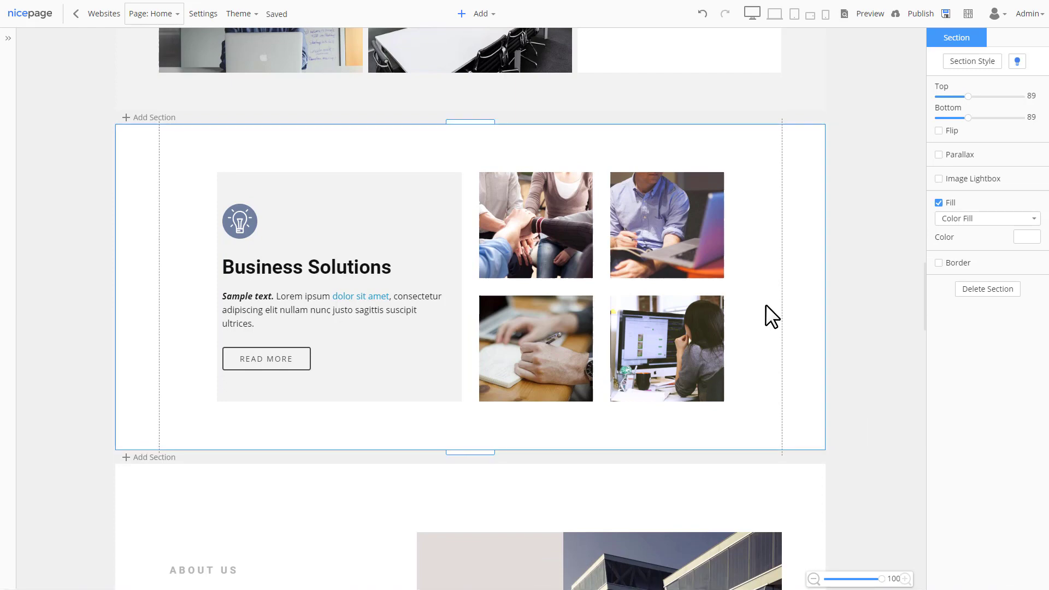
{"action": "scroll", "coordinate": [765, 304], "scroll_direction": "down", "scroll_amount": 9}
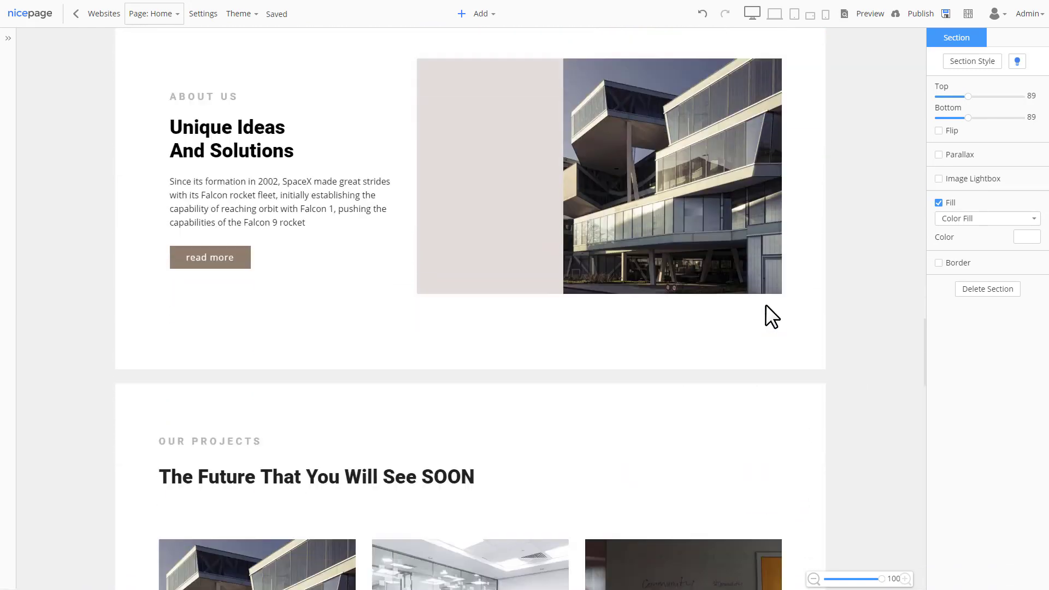
{"action": "scroll", "coordinate": [768, 257], "scroll_direction": "down", "scroll_amount": 7}
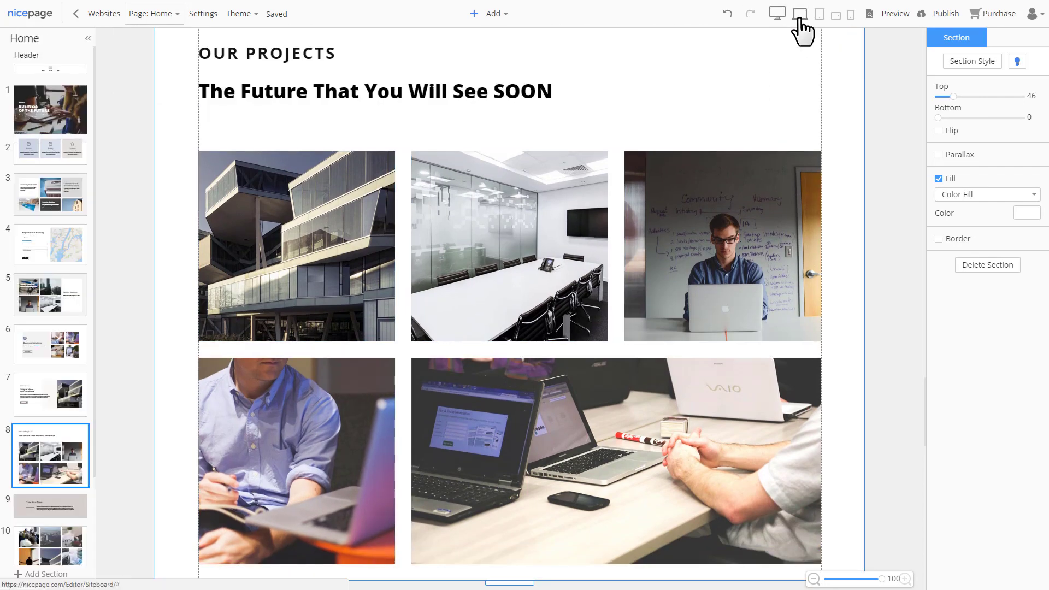
- Preview the page at laptop, tablet and mobile portrait widths, ending at mobile landscape
{"action": "left_click", "coordinate": [800, 20]}
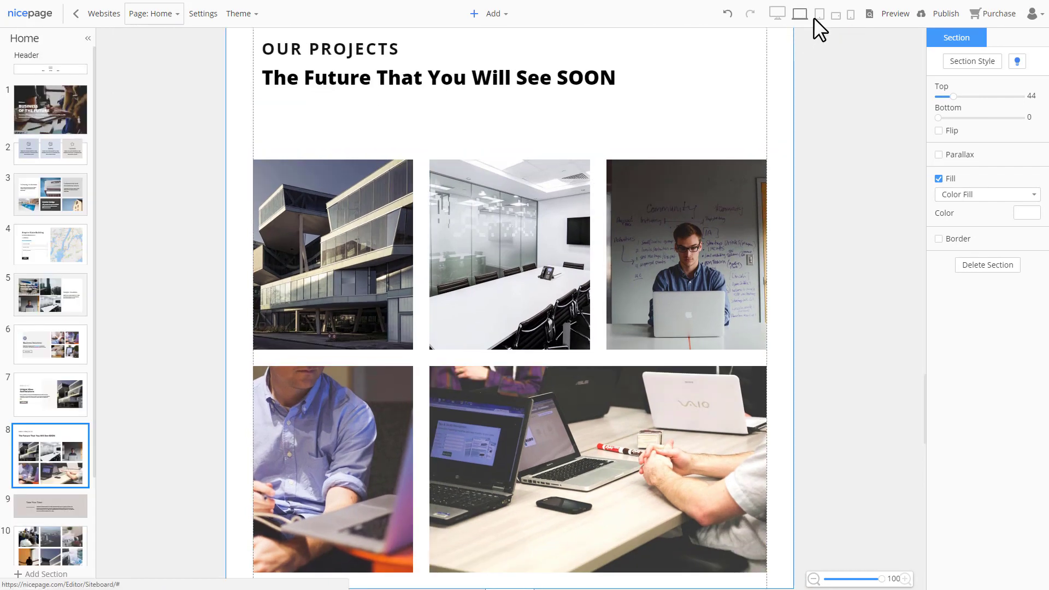
{"action": "left_click", "coordinate": [819, 18]}
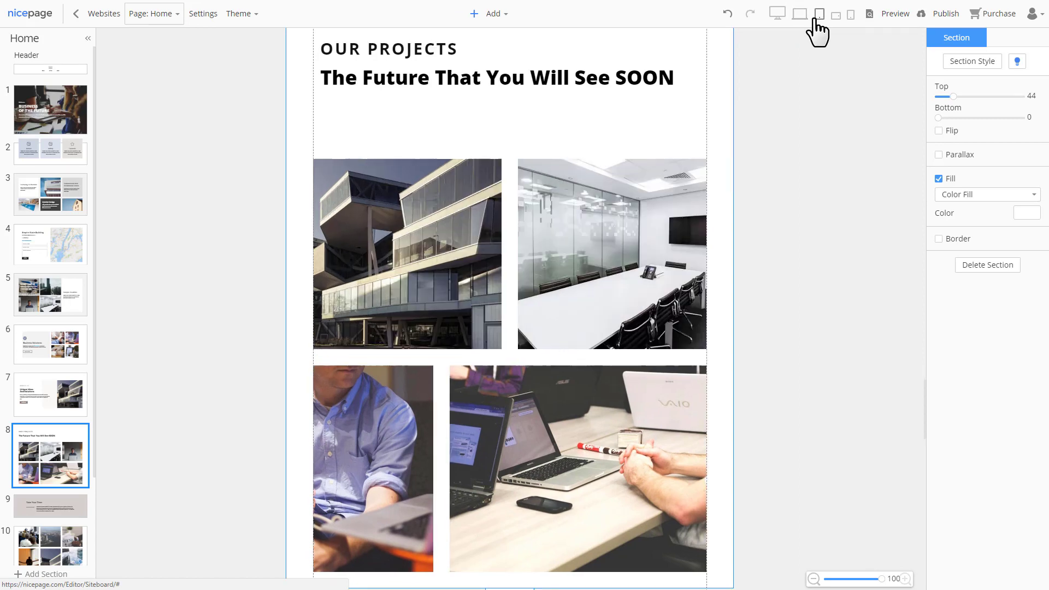
{"action": "left_click", "coordinate": [833, 18]}
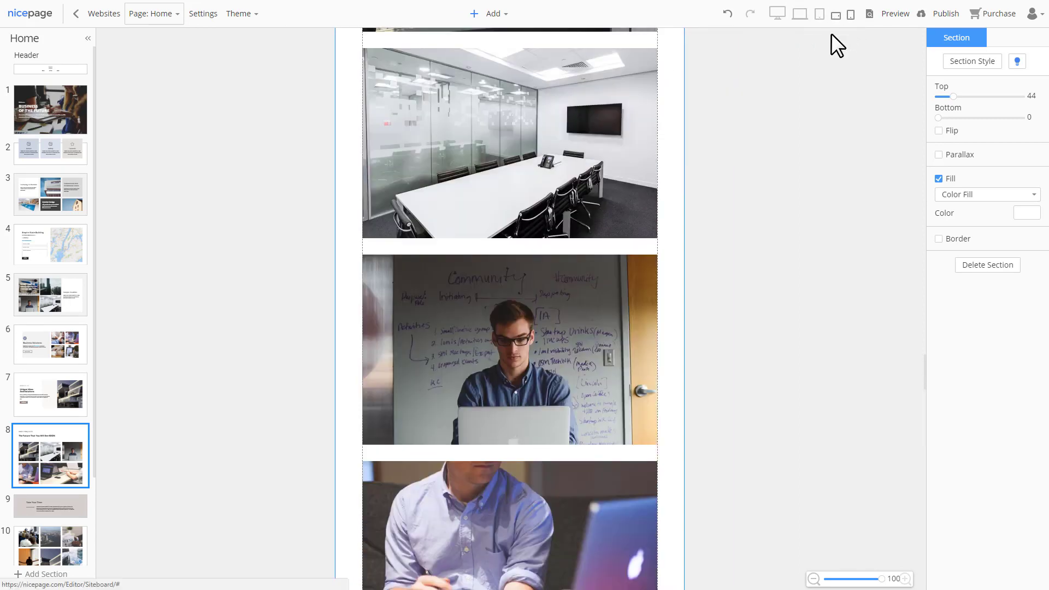
{"action": "left_click", "coordinate": [851, 15]}
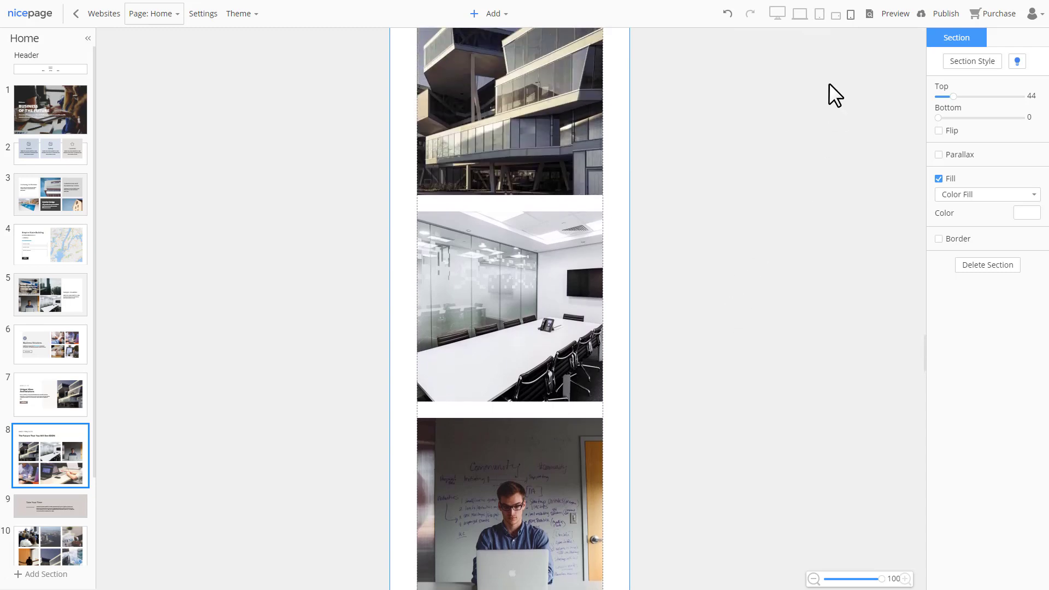
{"action": "left_click", "coordinate": [838, 15]}
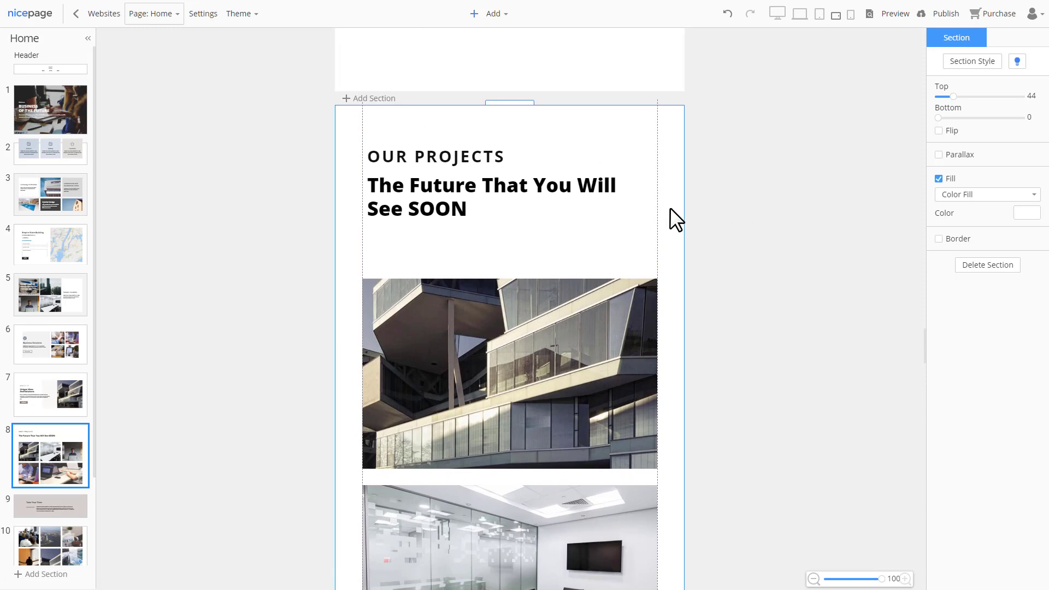
- Re-frame the first project photo and set the Our Projects heading to 48px
{"action": "left_click", "coordinate": [624, 336]}
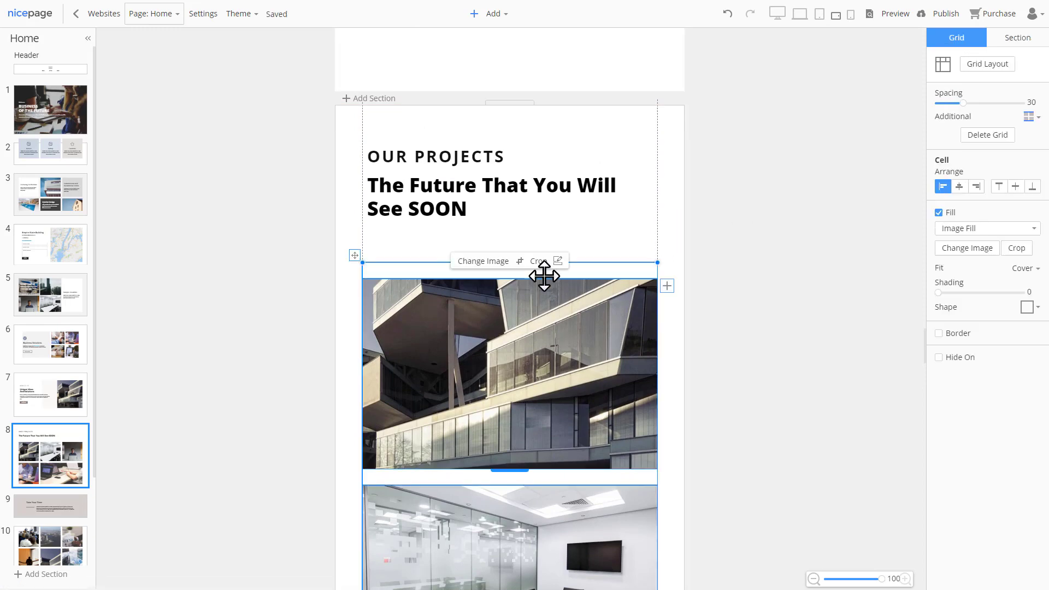
{"action": "left_click", "coordinate": [539, 262]}
{"action": "left_click_drag", "start_coordinate": [570, 364], "coordinate": [563, 410]}
{"action": "left_click", "coordinate": [562, 205]}
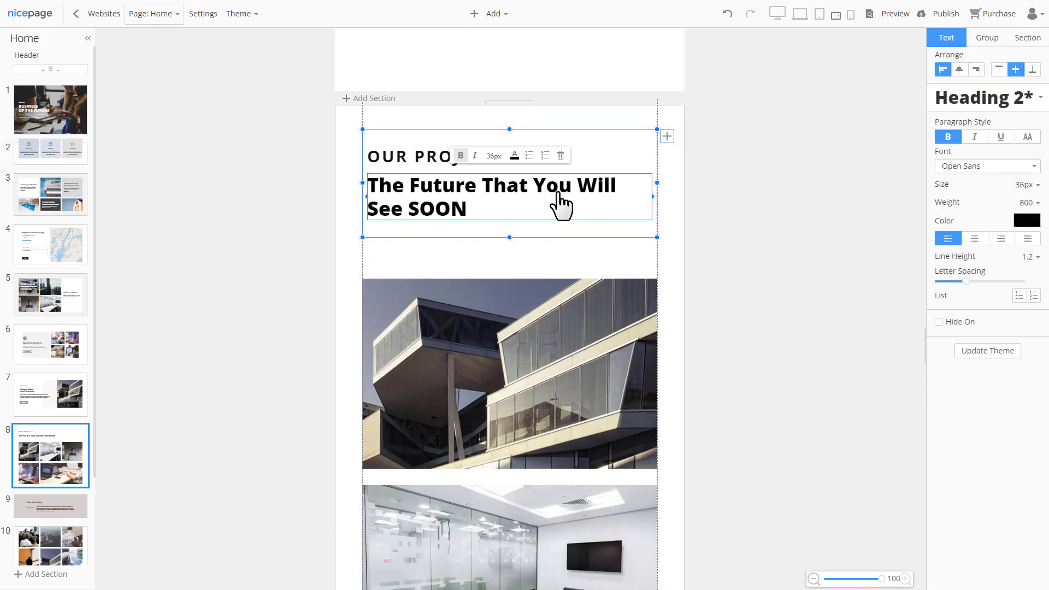
{"action": "left_click", "coordinate": [1026, 185]}
{"action": "left_click", "coordinate": [1024, 311]}
- Toggle Hide On for the bottom project image on mobile landscape, then return to desktop width
{"action": "scroll", "coordinate": [825, 299], "scroll_direction": "down", "scroll_amount": 2}
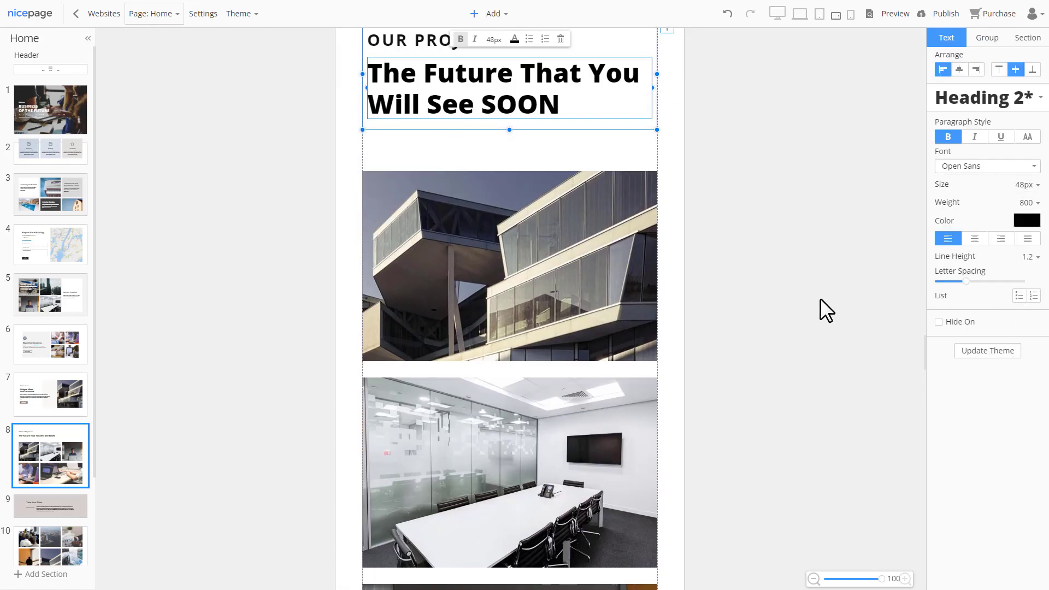
{"action": "scroll", "coordinate": [821, 297], "scroll_direction": "down", "scroll_amount": 10}
{"action": "left_click", "coordinate": [567, 442]}
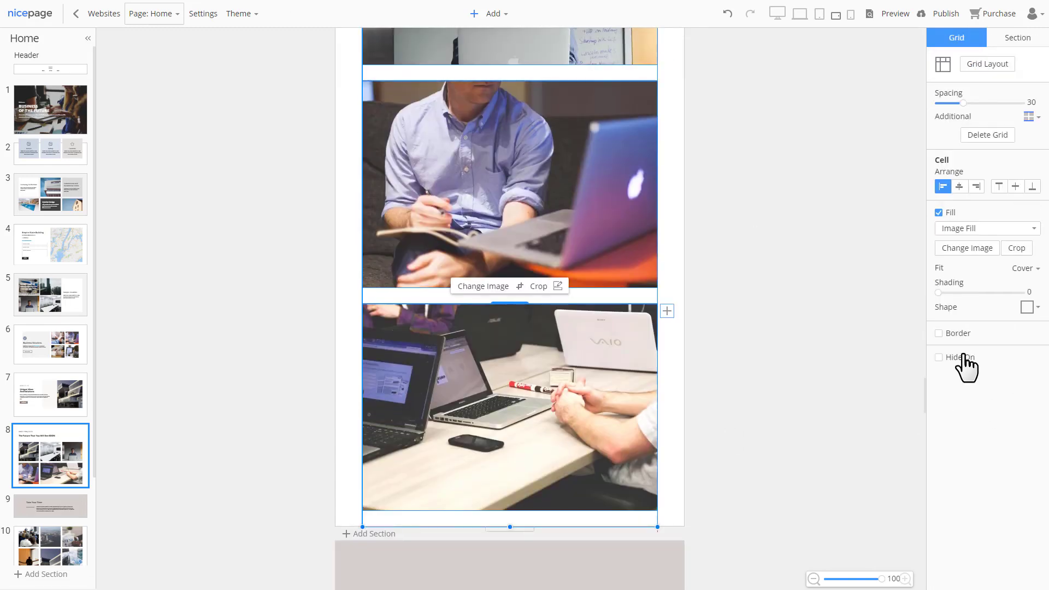
{"action": "left_click", "coordinate": [962, 358]}
{"action": "left_click", "coordinate": [1010, 373]}
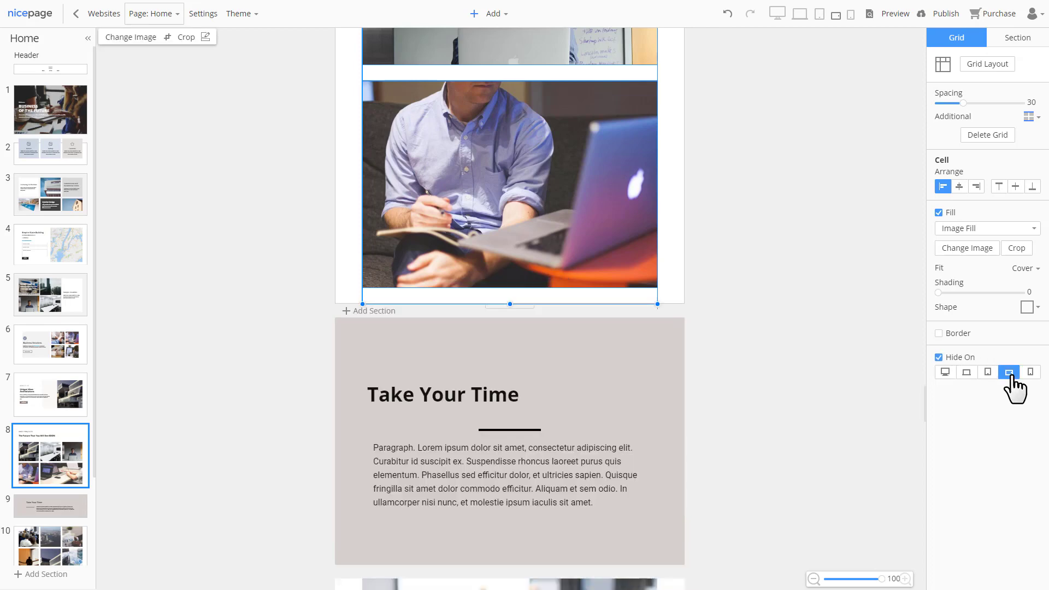
{"action": "left_click", "coordinate": [1010, 373]}
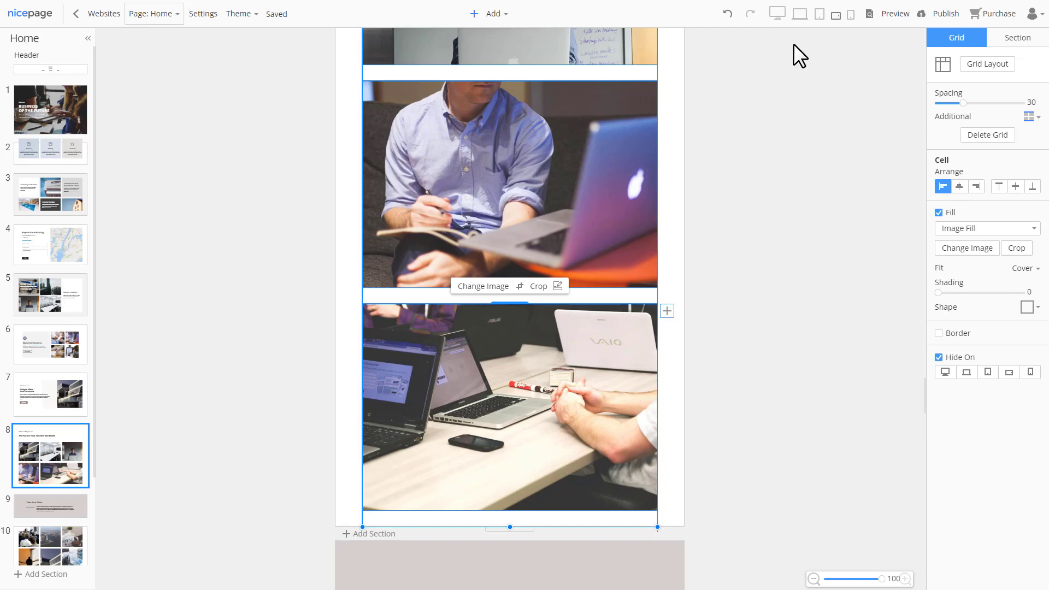
{"action": "left_click", "coordinate": [778, 16]}
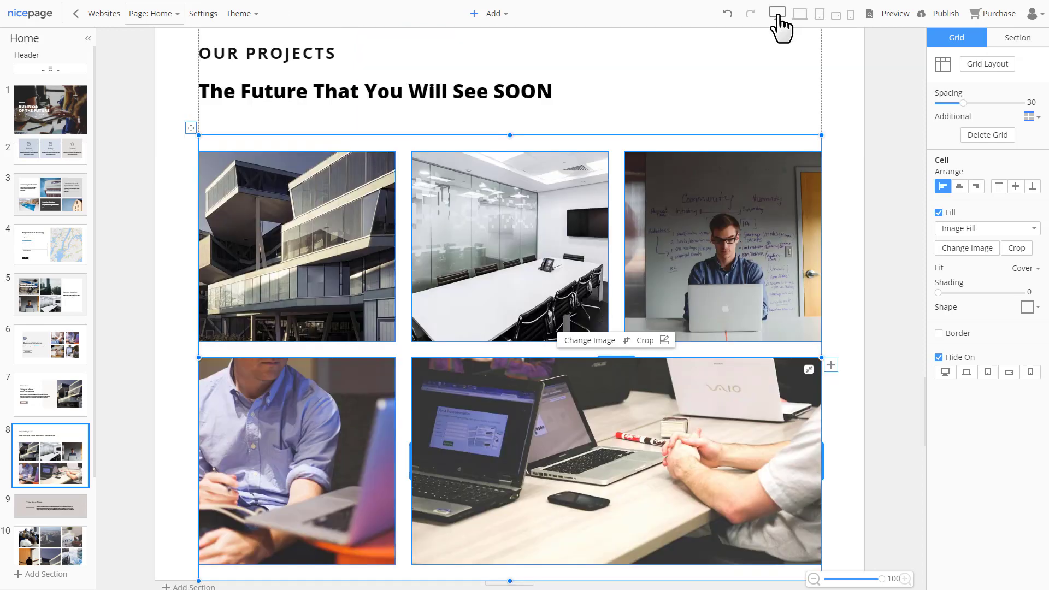
{"action": "left_click", "coordinate": [892, 16]}
{"action": "scroll", "coordinate": [971, 321], "scroll_direction": "down", "scroll_amount": 4}
{"action": "scroll", "coordinate": [972, 320], "scroll_direction": "down", "scroll_amount": 20}
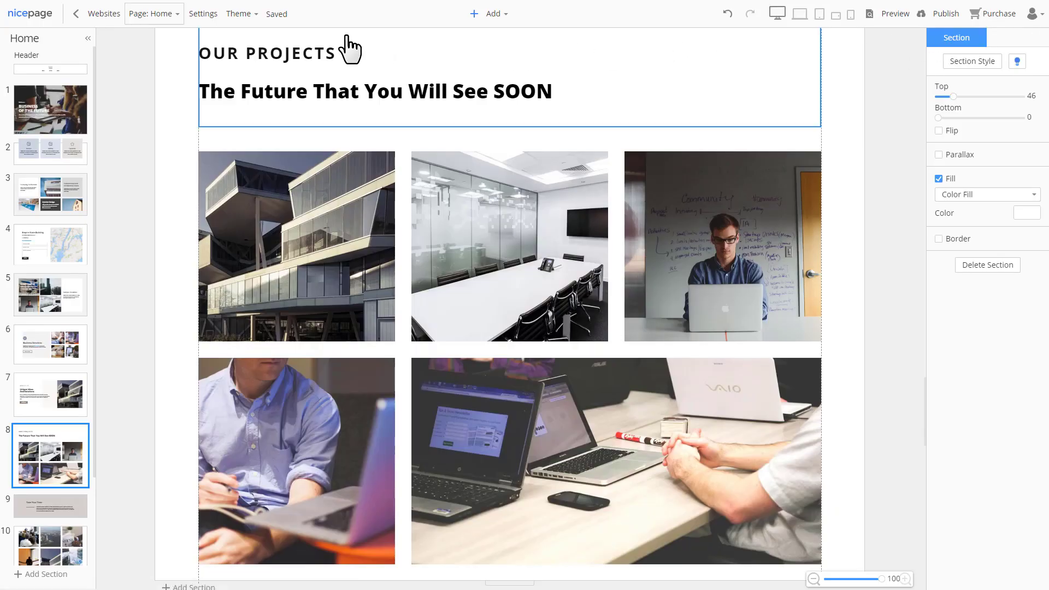
{"action": "left_click", "coordinate": [207, 22]}
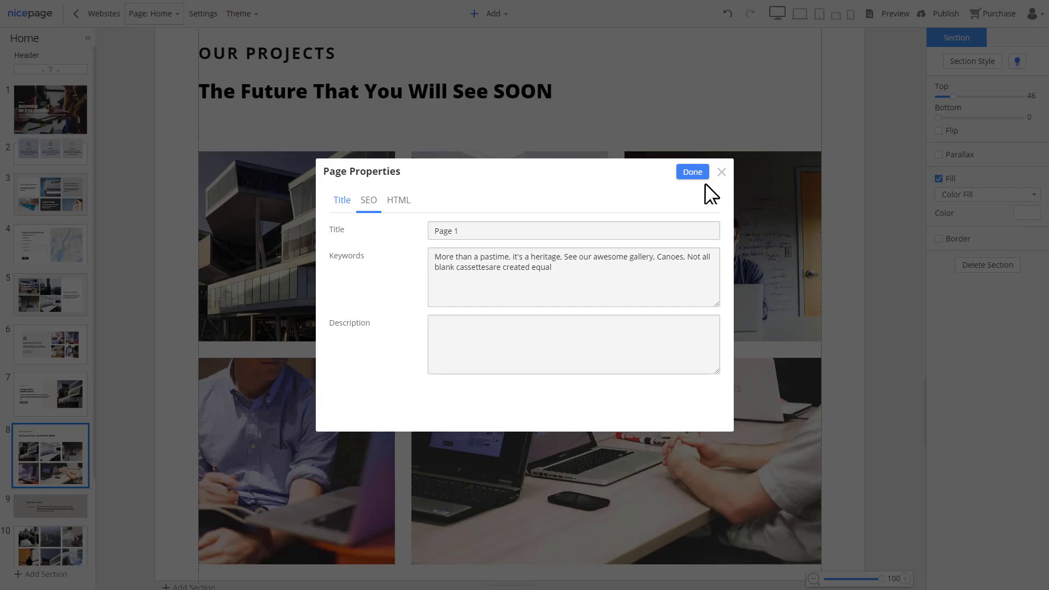
{"action": "left_click", "coordinate": [693, 173]}
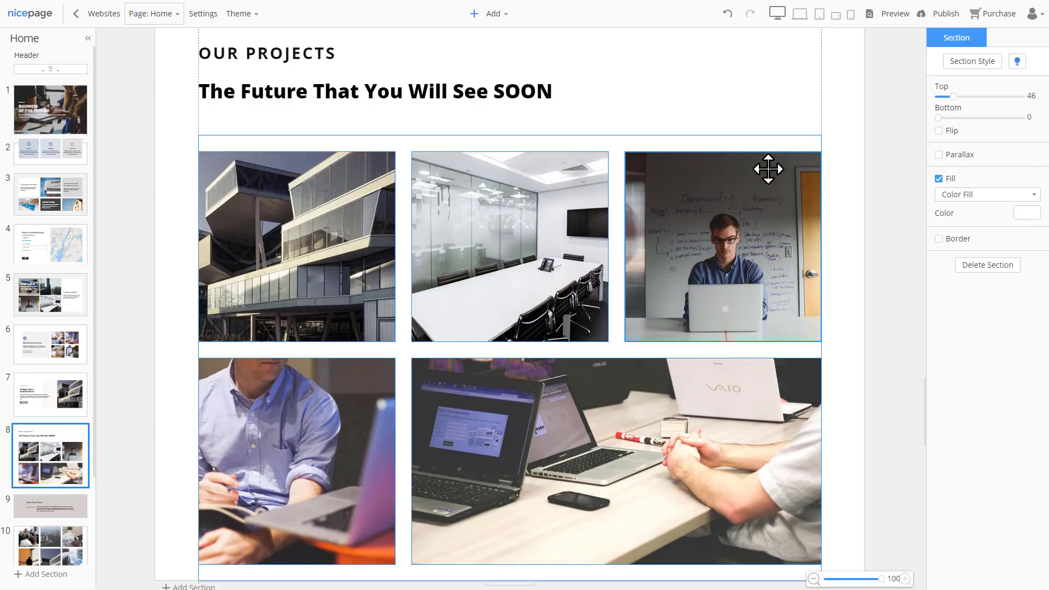
- Publish the site to the 'mywebsite' subdomain instead of DemoPage and open the live Home page
{"action": "left_click", "coordinate": [942, 23]}
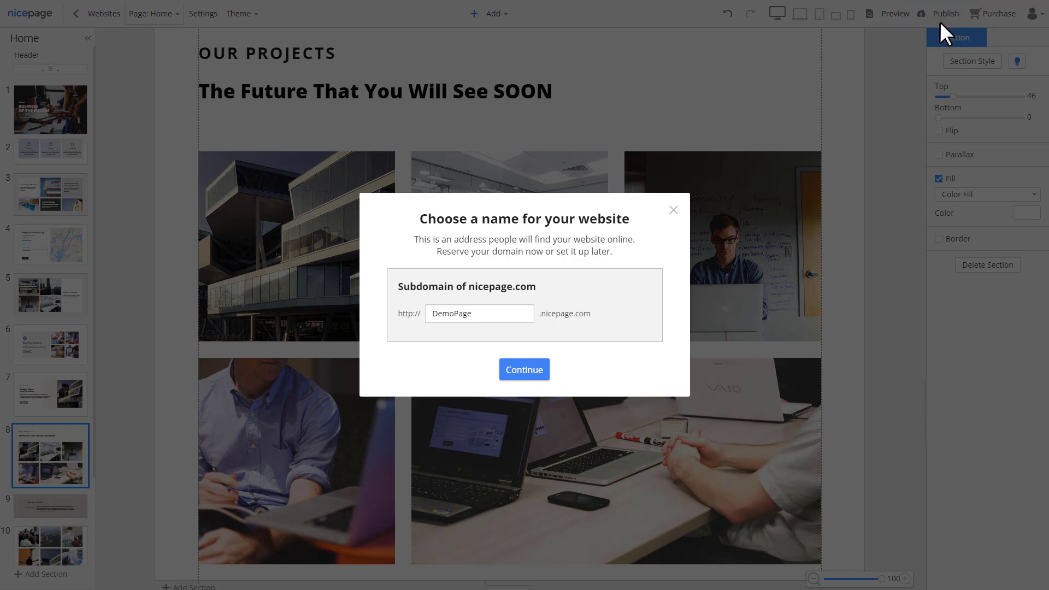
{"action": "left_click_drag", "start_coordinate": [489, 319], "coordinate": [398, 282]}
{"action": "type", "text": "my"}
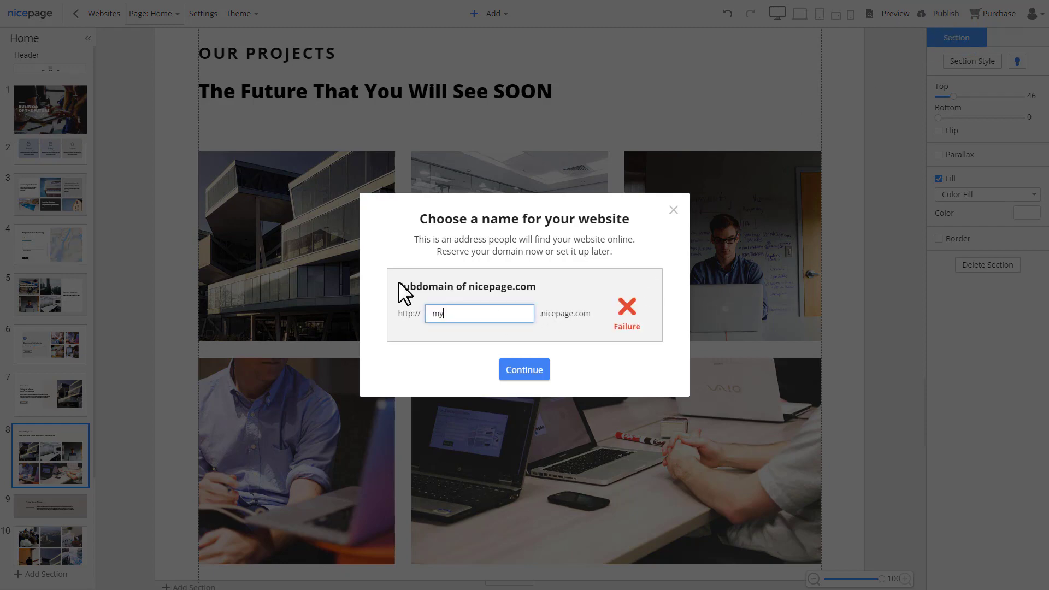
{"action": "type", "text": "website"}
{"action": "left_click", "coordinate": [528, 381]}
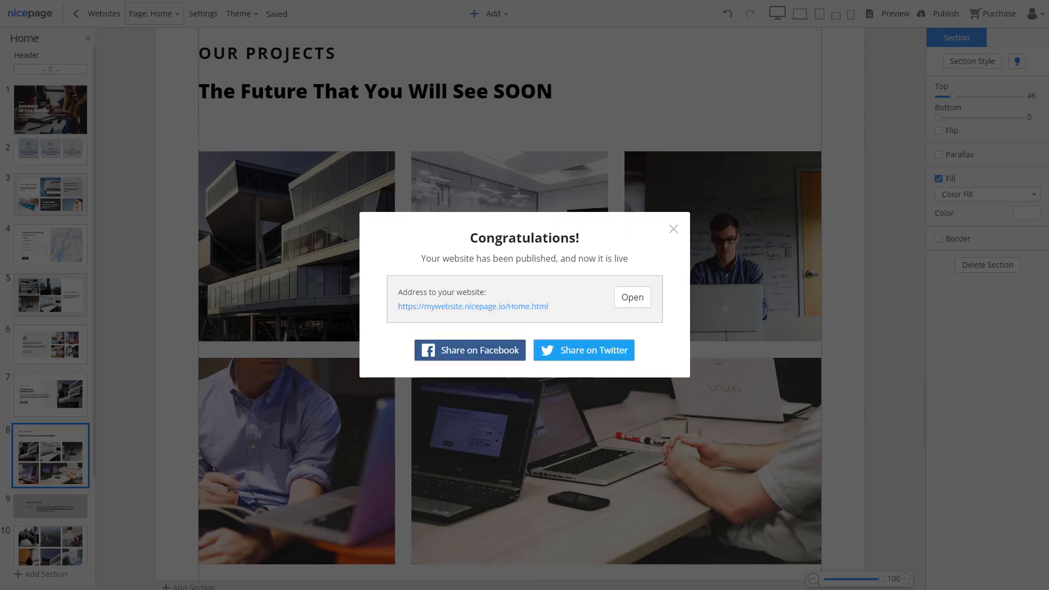
{"action": "left_click", "coordinate": [530, 307]}
- Scroll the published Home page down to the client logos and footer
{"action": "scroll", "coordinate": [599, 377], "scroll_direction": "down", "scroll_amount": 3}
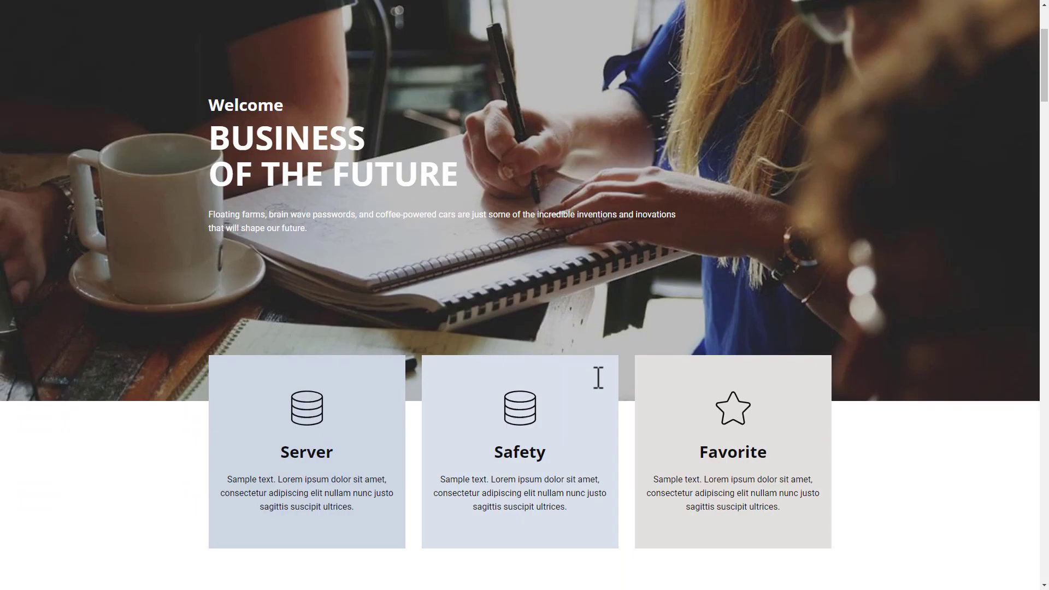
{"action": "scroll", "coordinate": [597, 375], "scroll_direction": "down", "scroll_amount": 20}
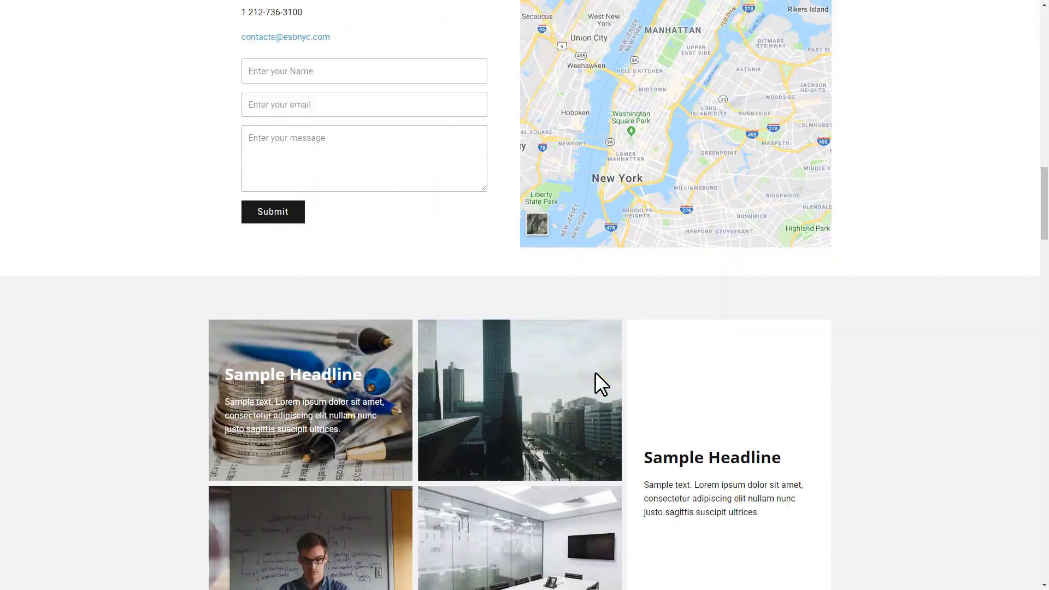
{"action": "scroll", "coordinate": [595, 372], "scroll_direction": "down", "scroll_amount": 20}
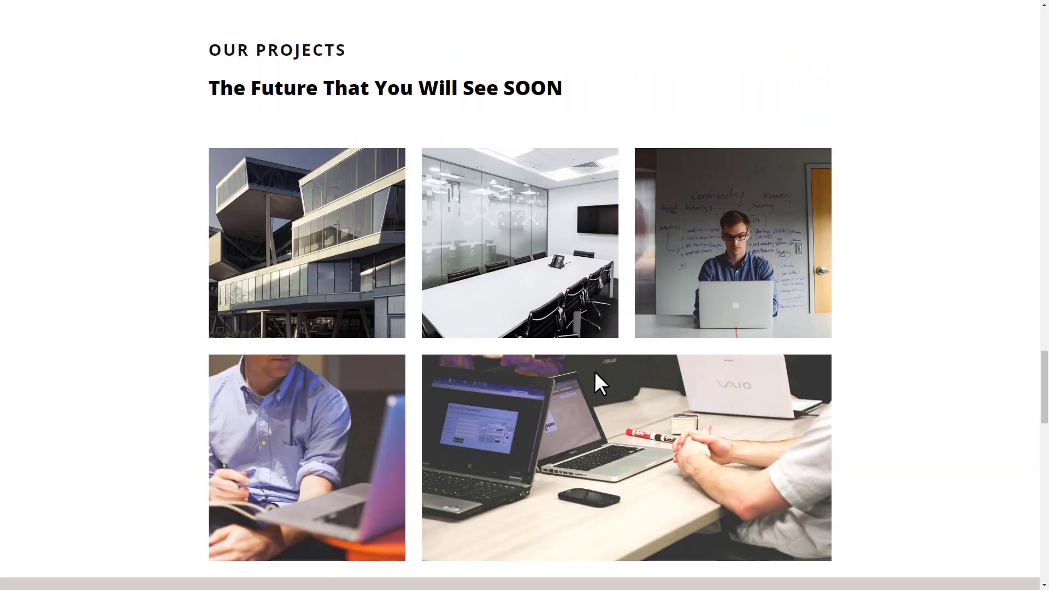
{"action": "scroll", "coordinate": [595, 371], "scroll_direction": "down", "scroll_amount": 15}
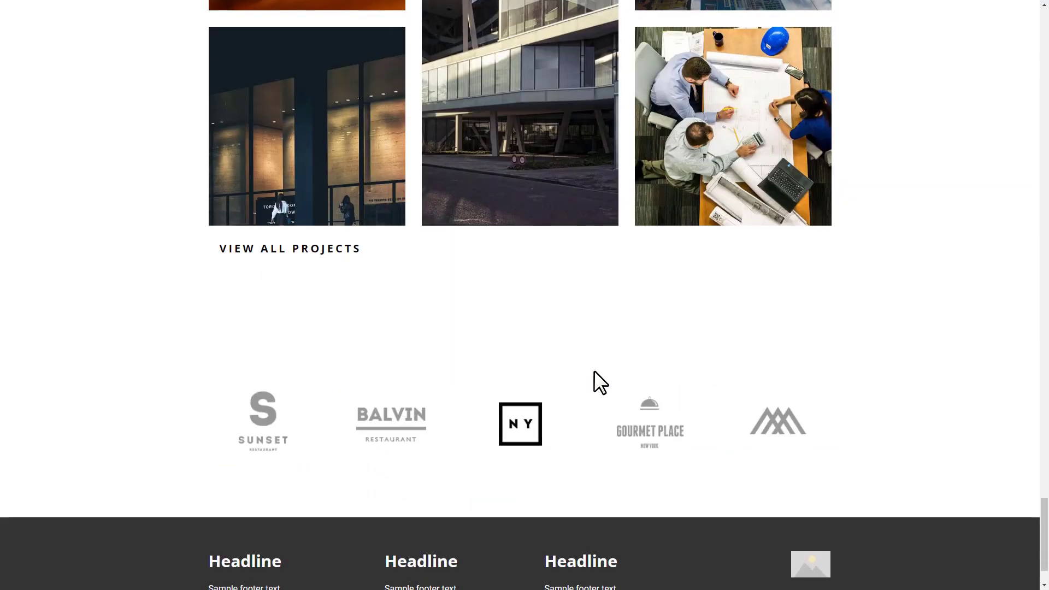
{"action": "scroll", "coordinate": [595, 369], "scroll_direction": "down", "scroll_amount": 2}
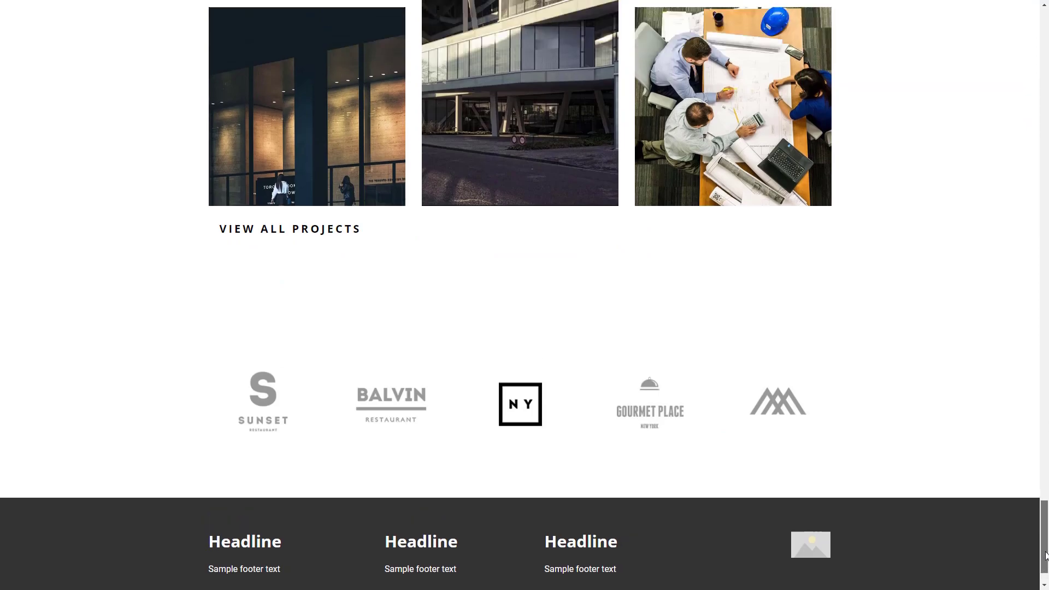